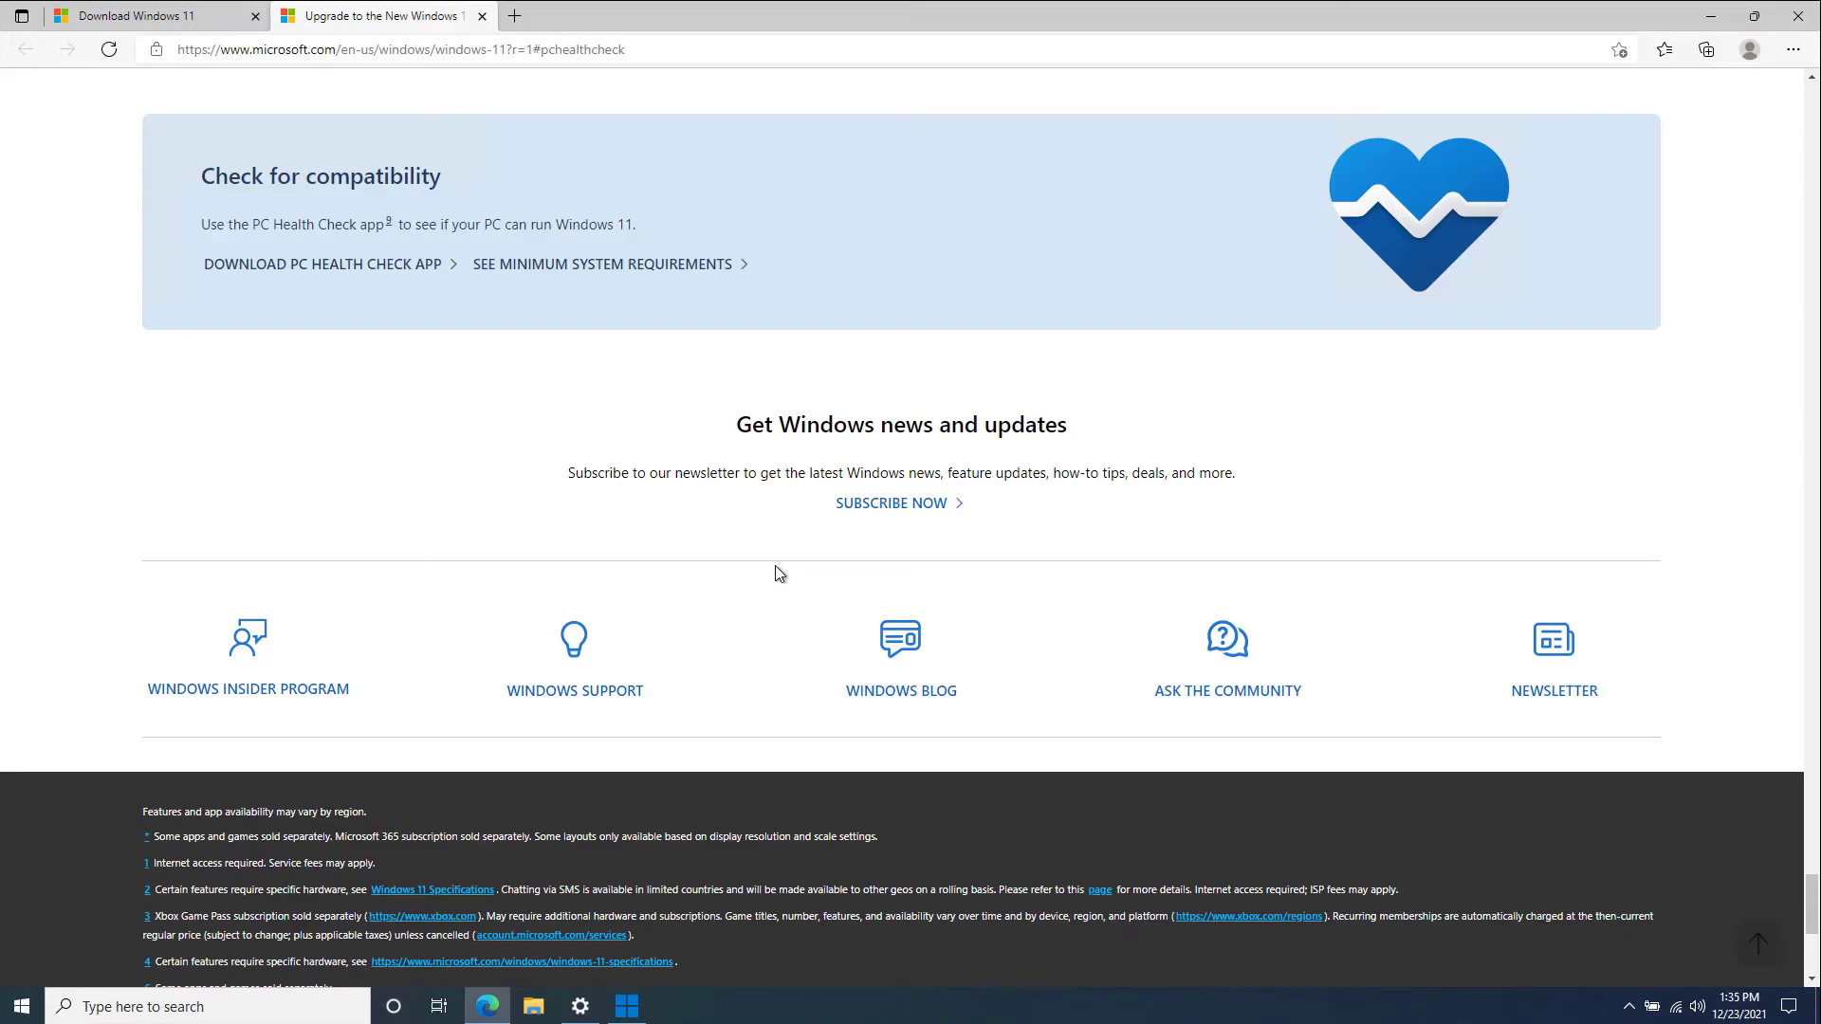
# - Download the PC Health Check app from the Windows 11 page and install it, accepting the license agreement
pyautogui.click(384, 266)
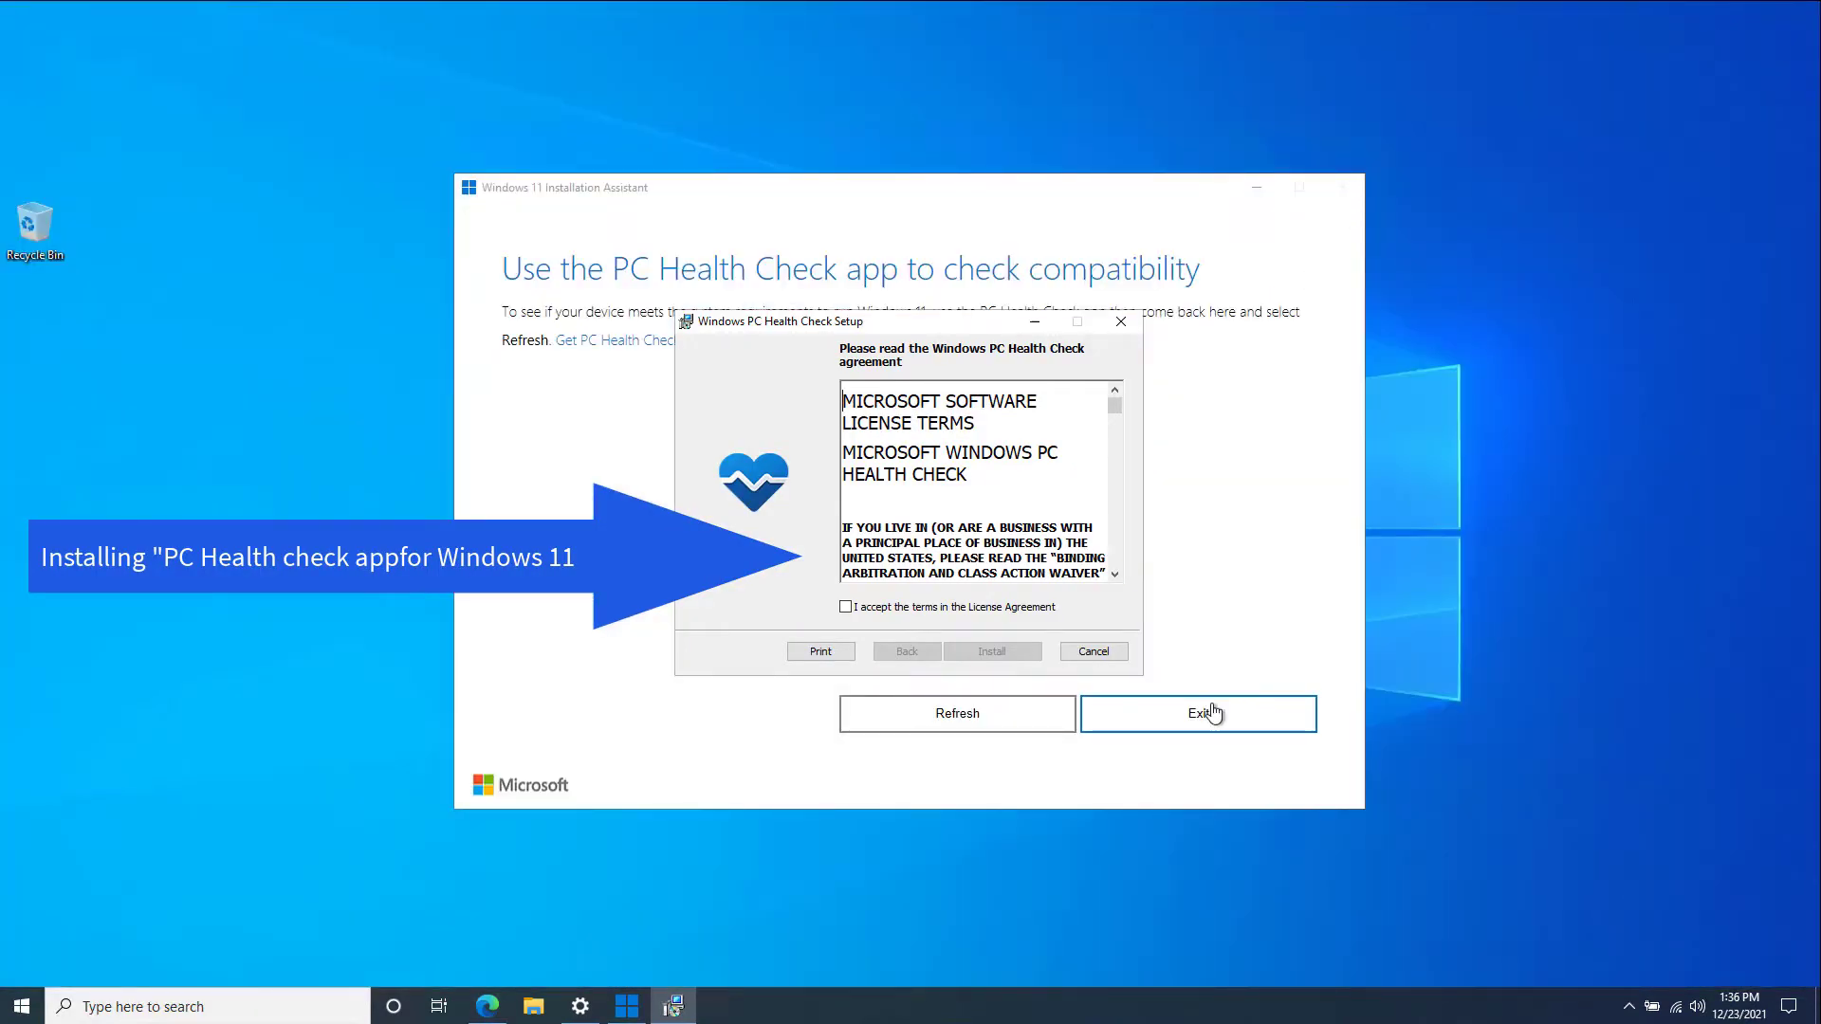
pyautogui.click(1214, 714)
pyautogui.click(1007, 651)
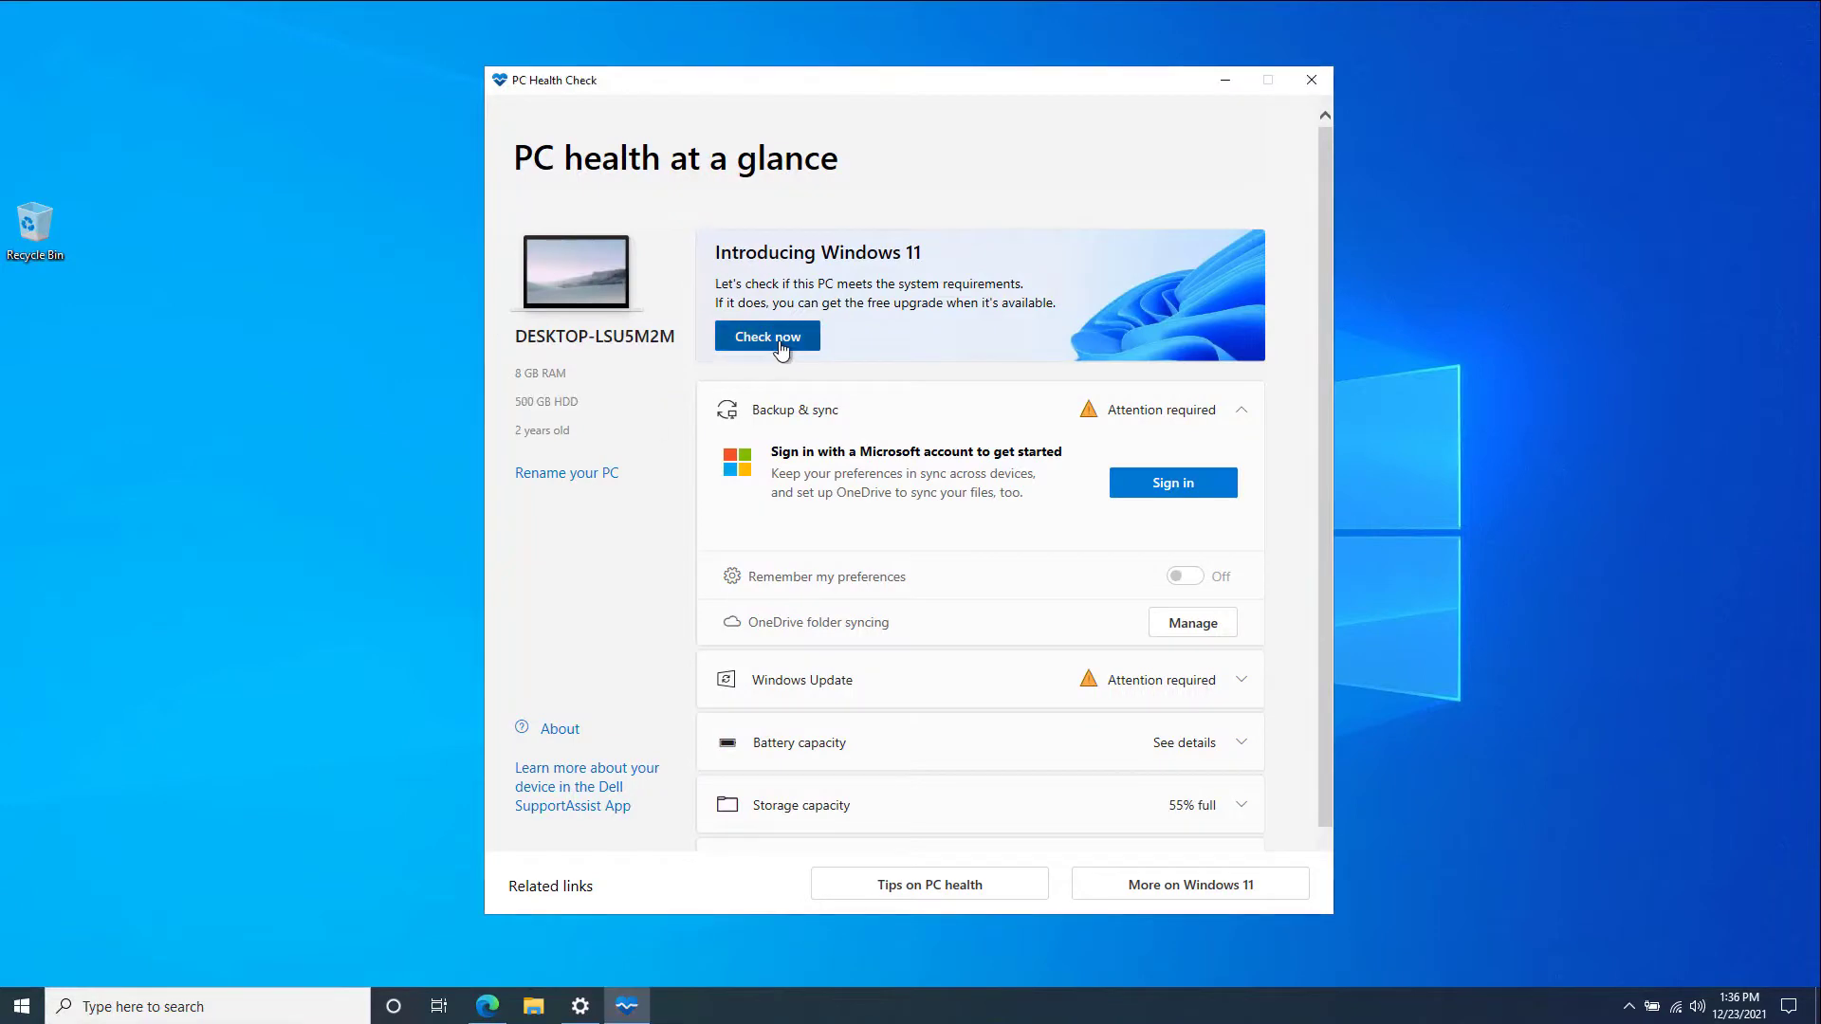
# - Check whether this PC meets the Windows 11 system requirements, and close PC Health Check
pyautogui.click(780, 349)
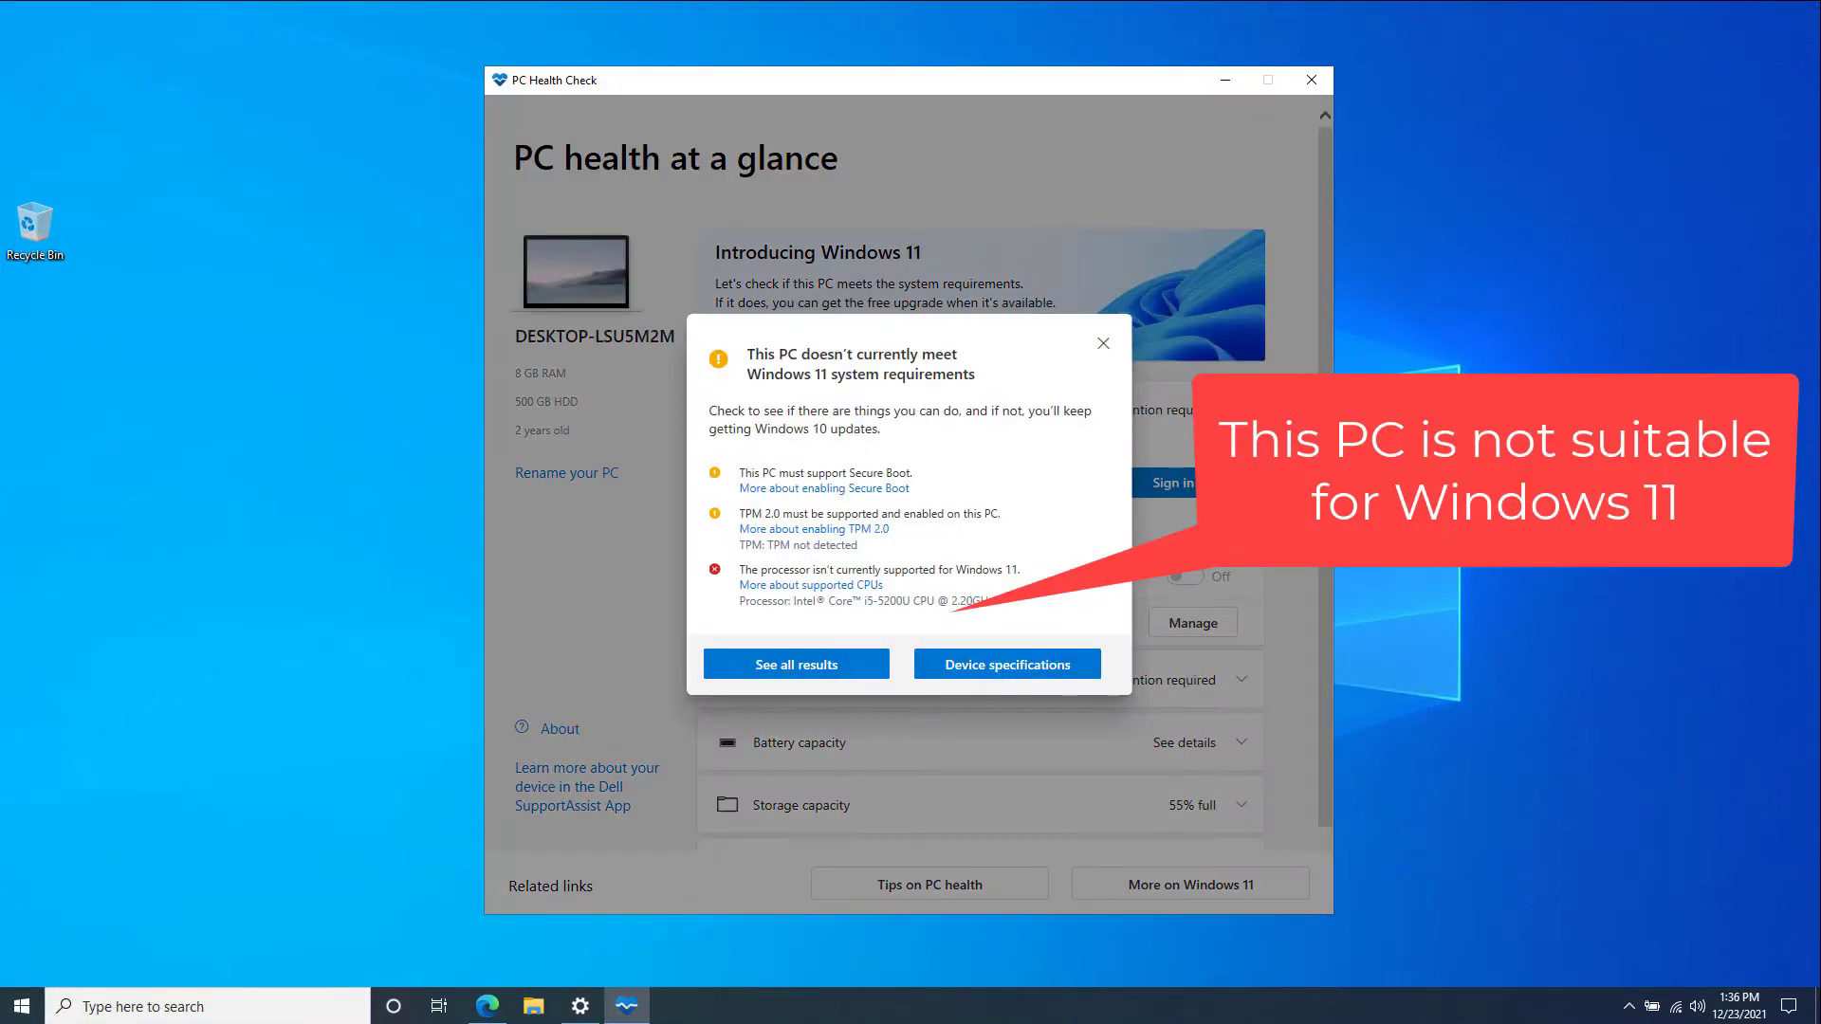
pyautogui.click(1312, 80)
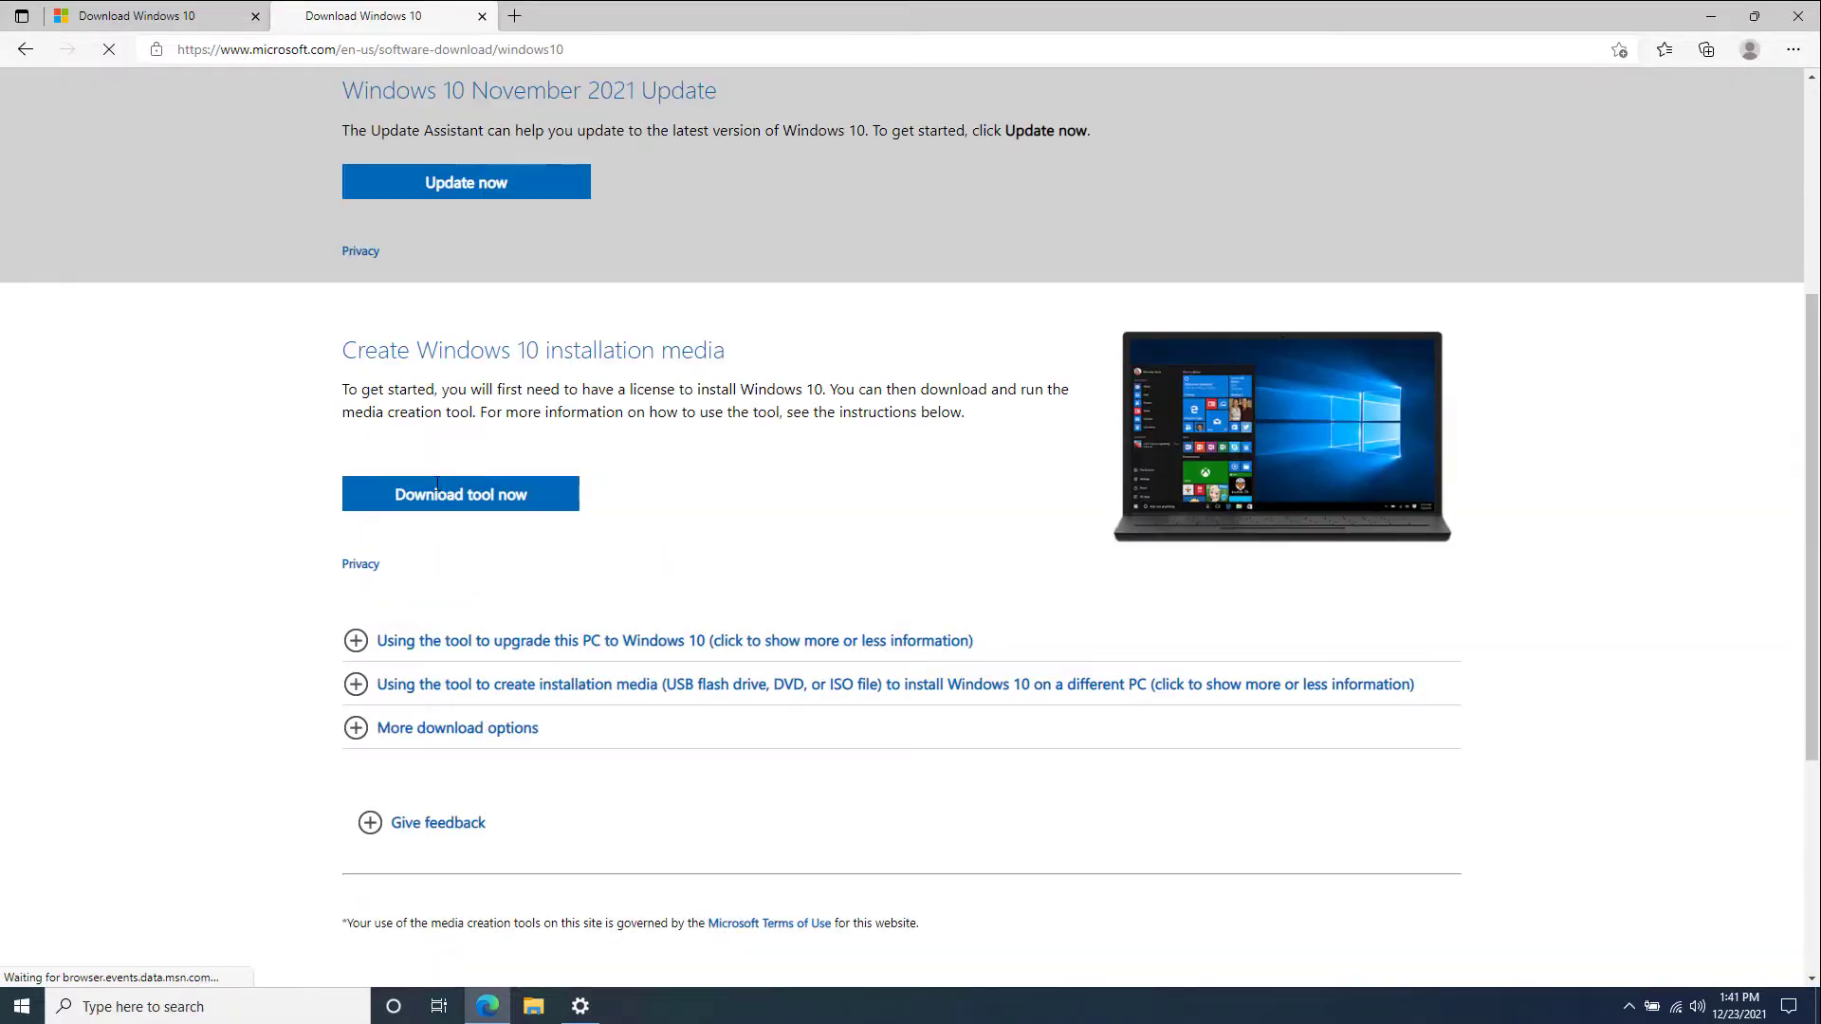
# - Download the Windows 10 media creation tool, run it and proceed past its opening setup page
pyautogui.click(436, 486)
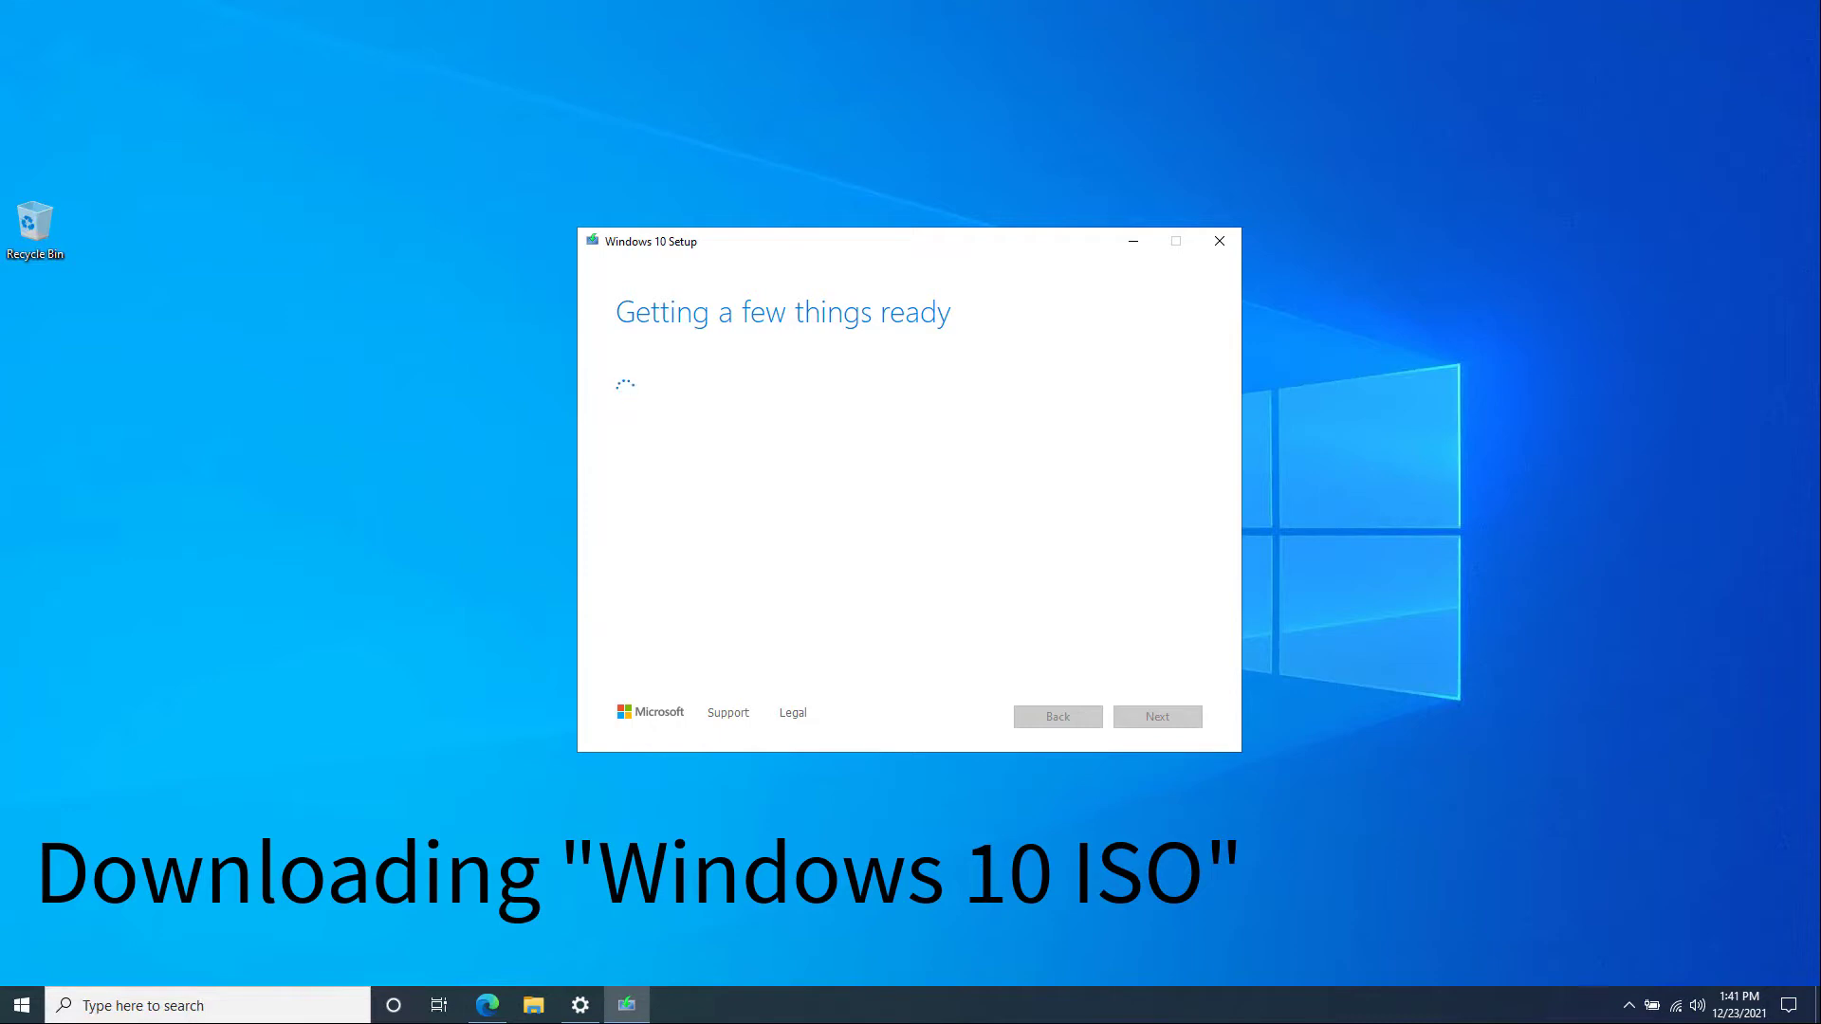
pyautogui.click(1157, 716)
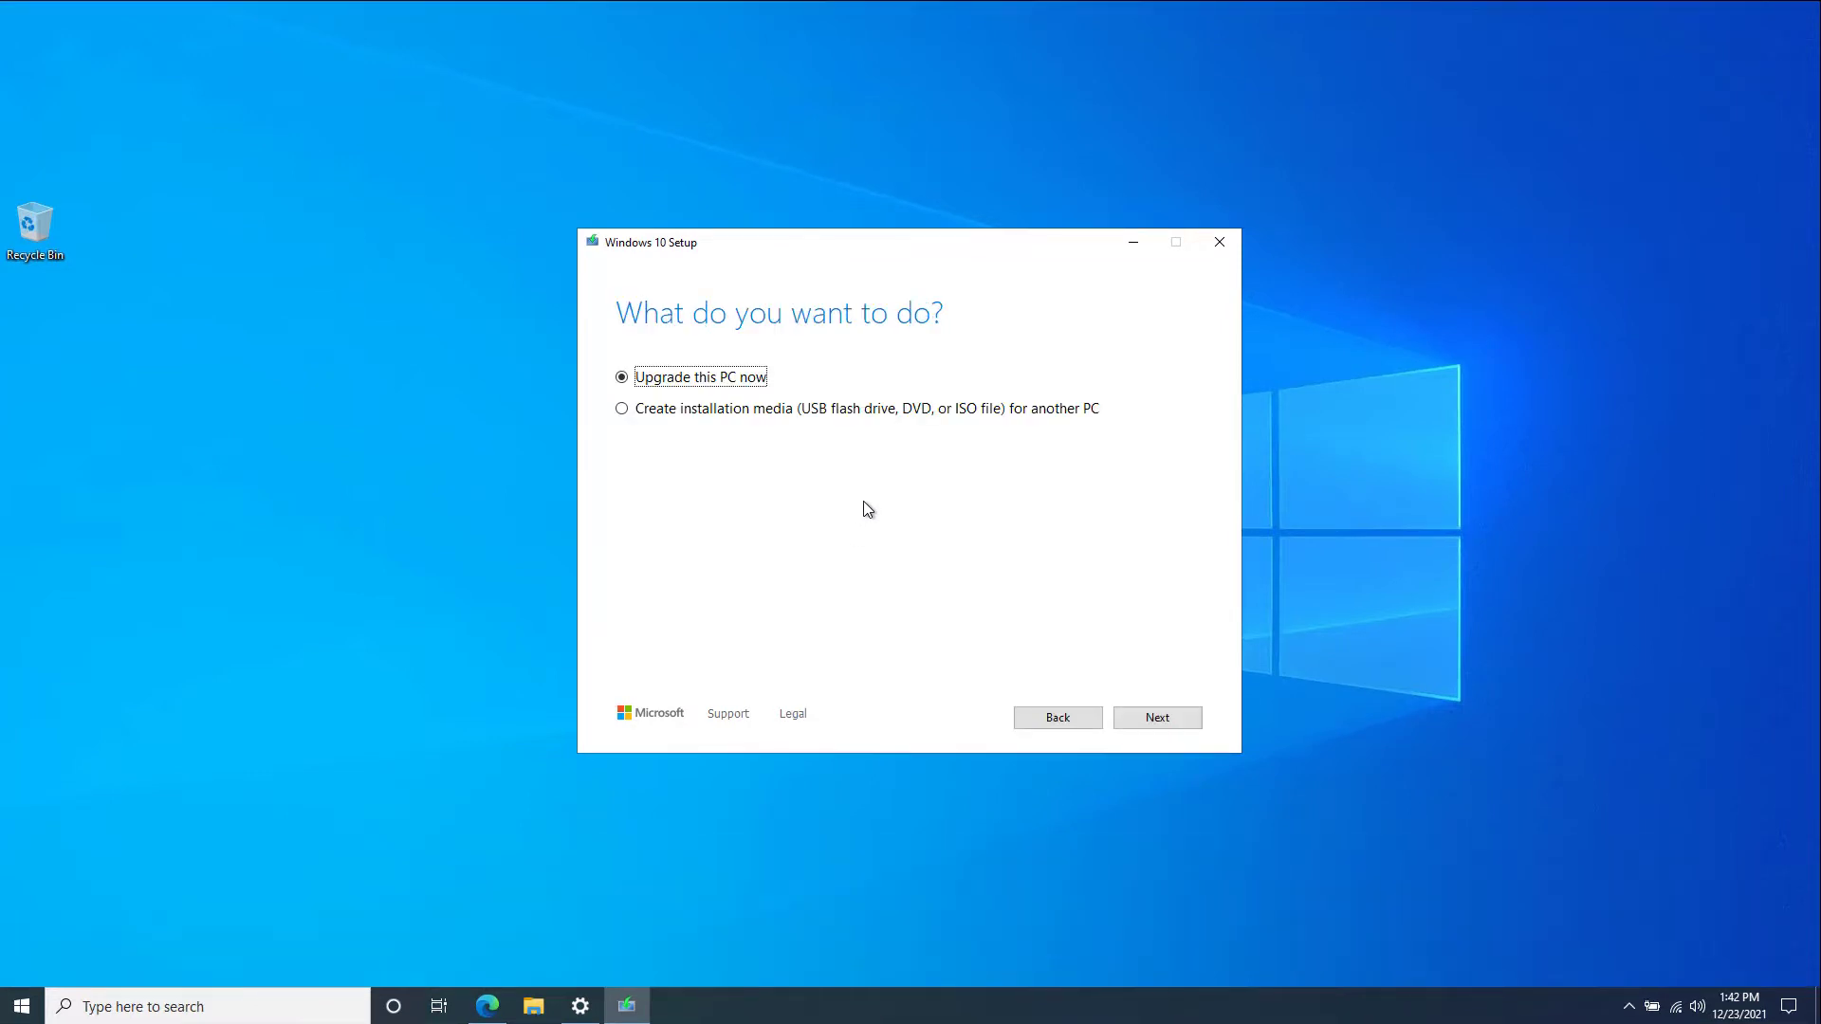
# - Choose to create installation media for another PC, with English (United States), Windows 10, 64-bit (x64) and the recommended options unticked
pyautogui.click(691, 410)
pyautogui.click(1157, 718)
pyautogui.click(641, 547)
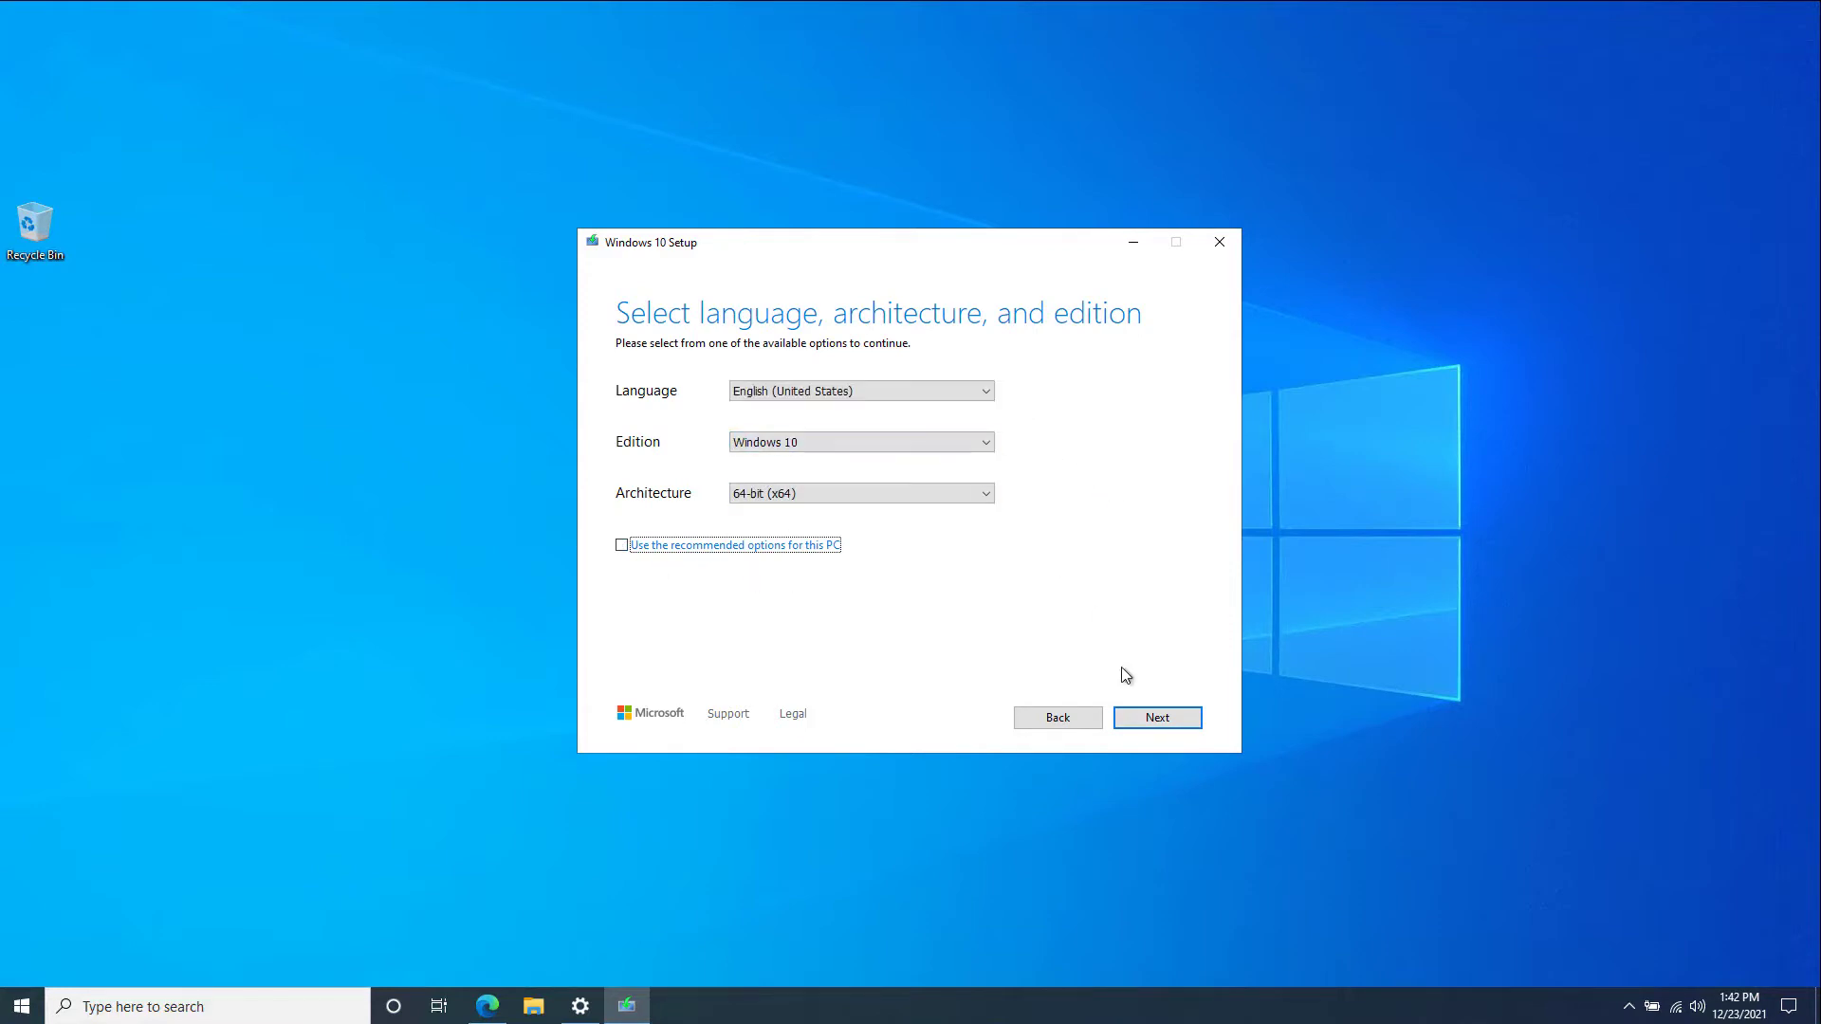
pyautogui.click(1155, 718)
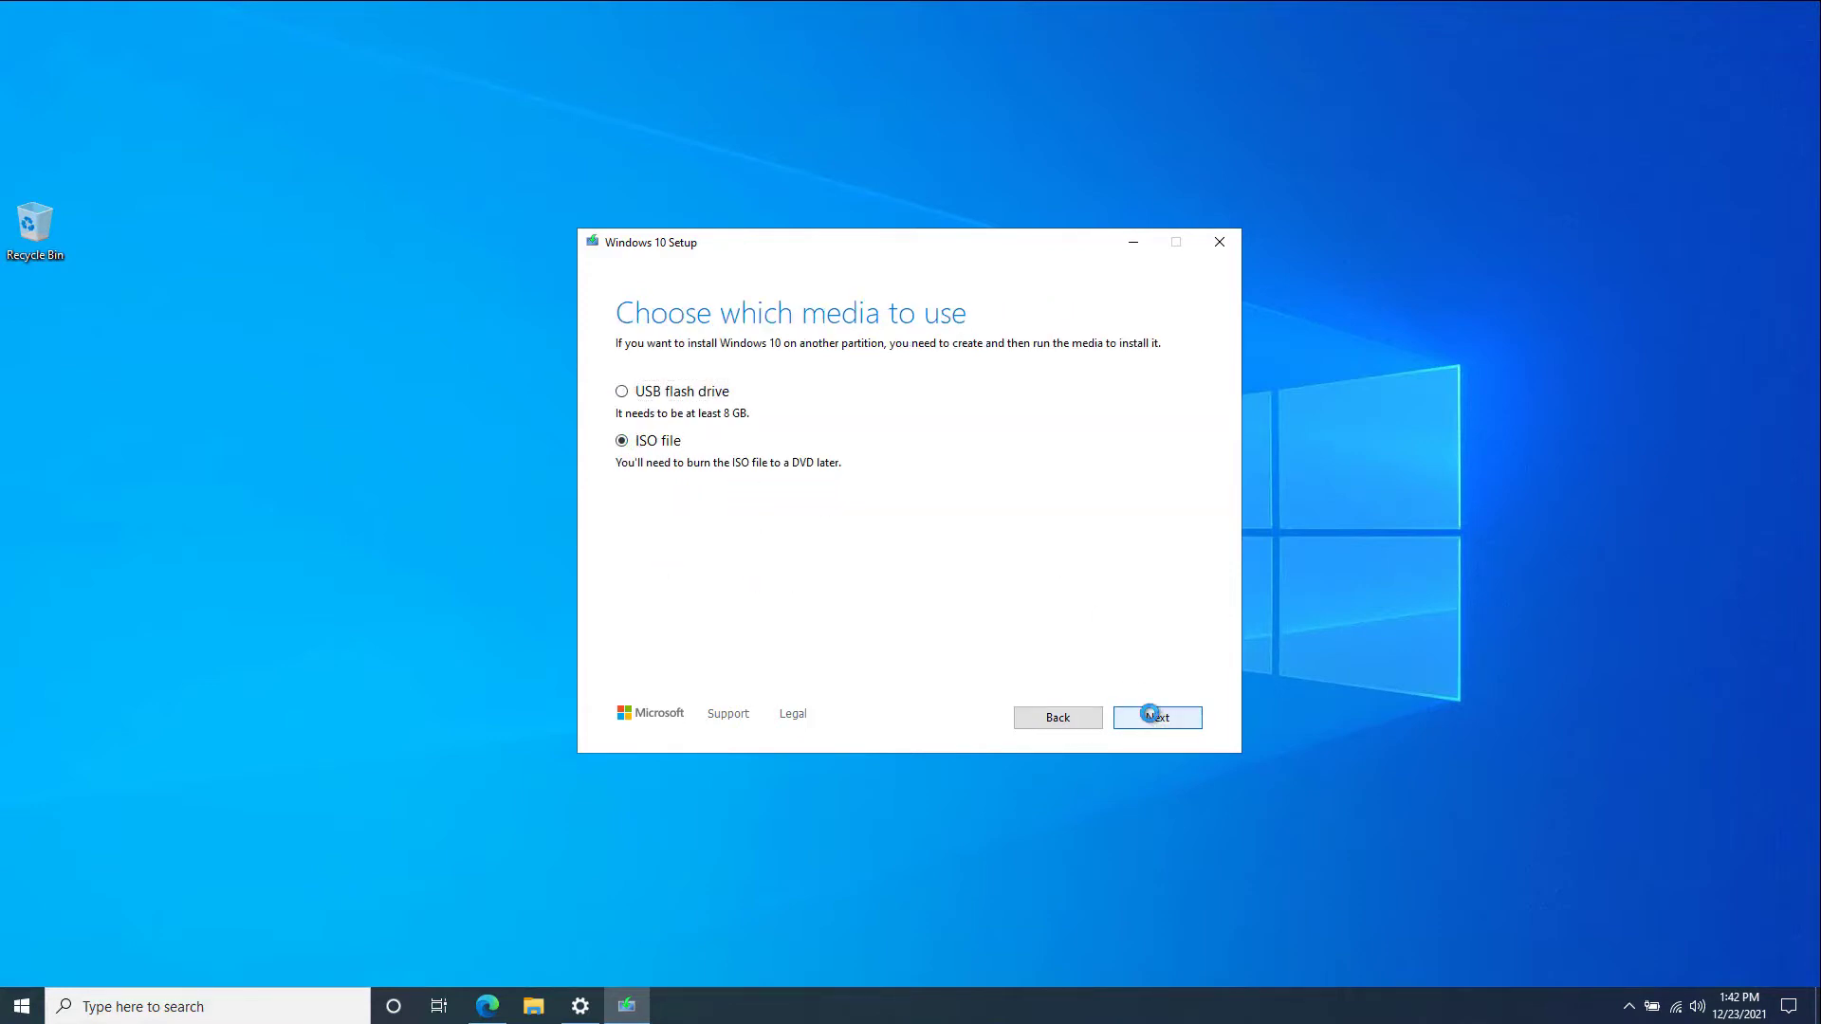
# - Choose ISO file as the media and save it in the Downloads folder as Windows10
pyautogui.click(1151, 714)
pyautogui.click(640, 560)
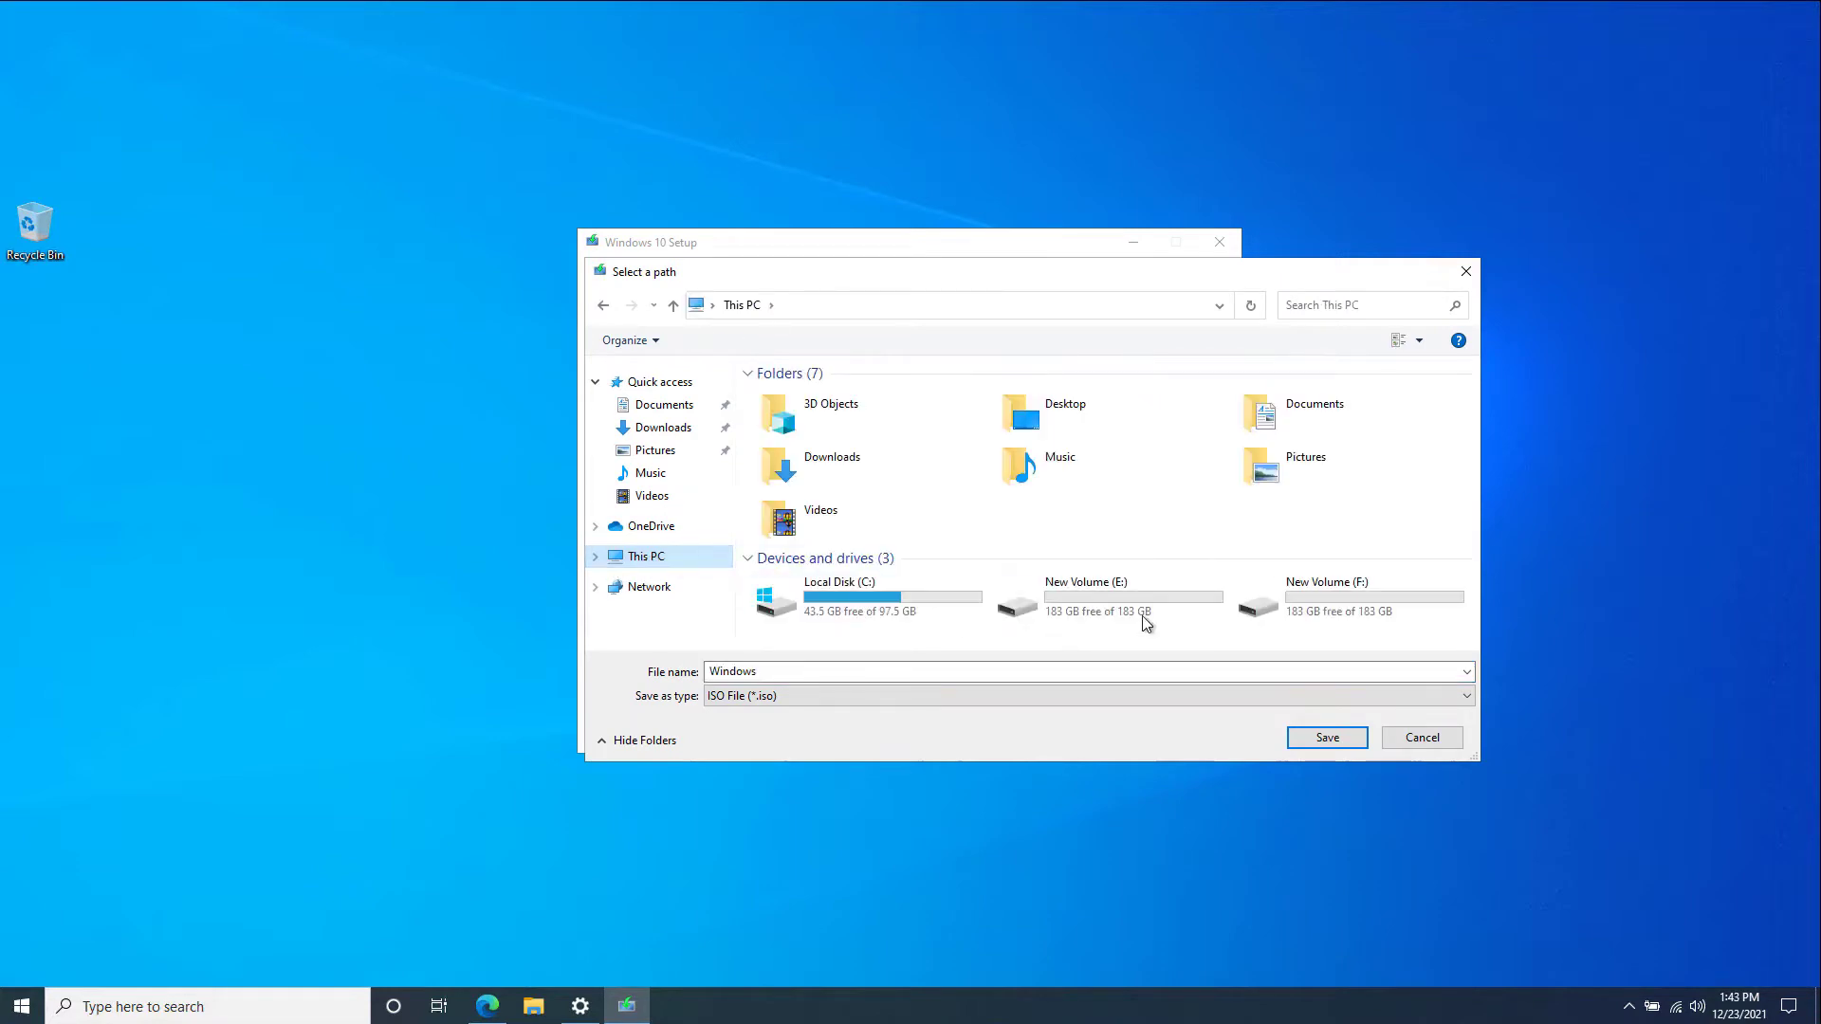
pyautogui.doubleClick(815, 466)
pyautogui.click(1041, 669)
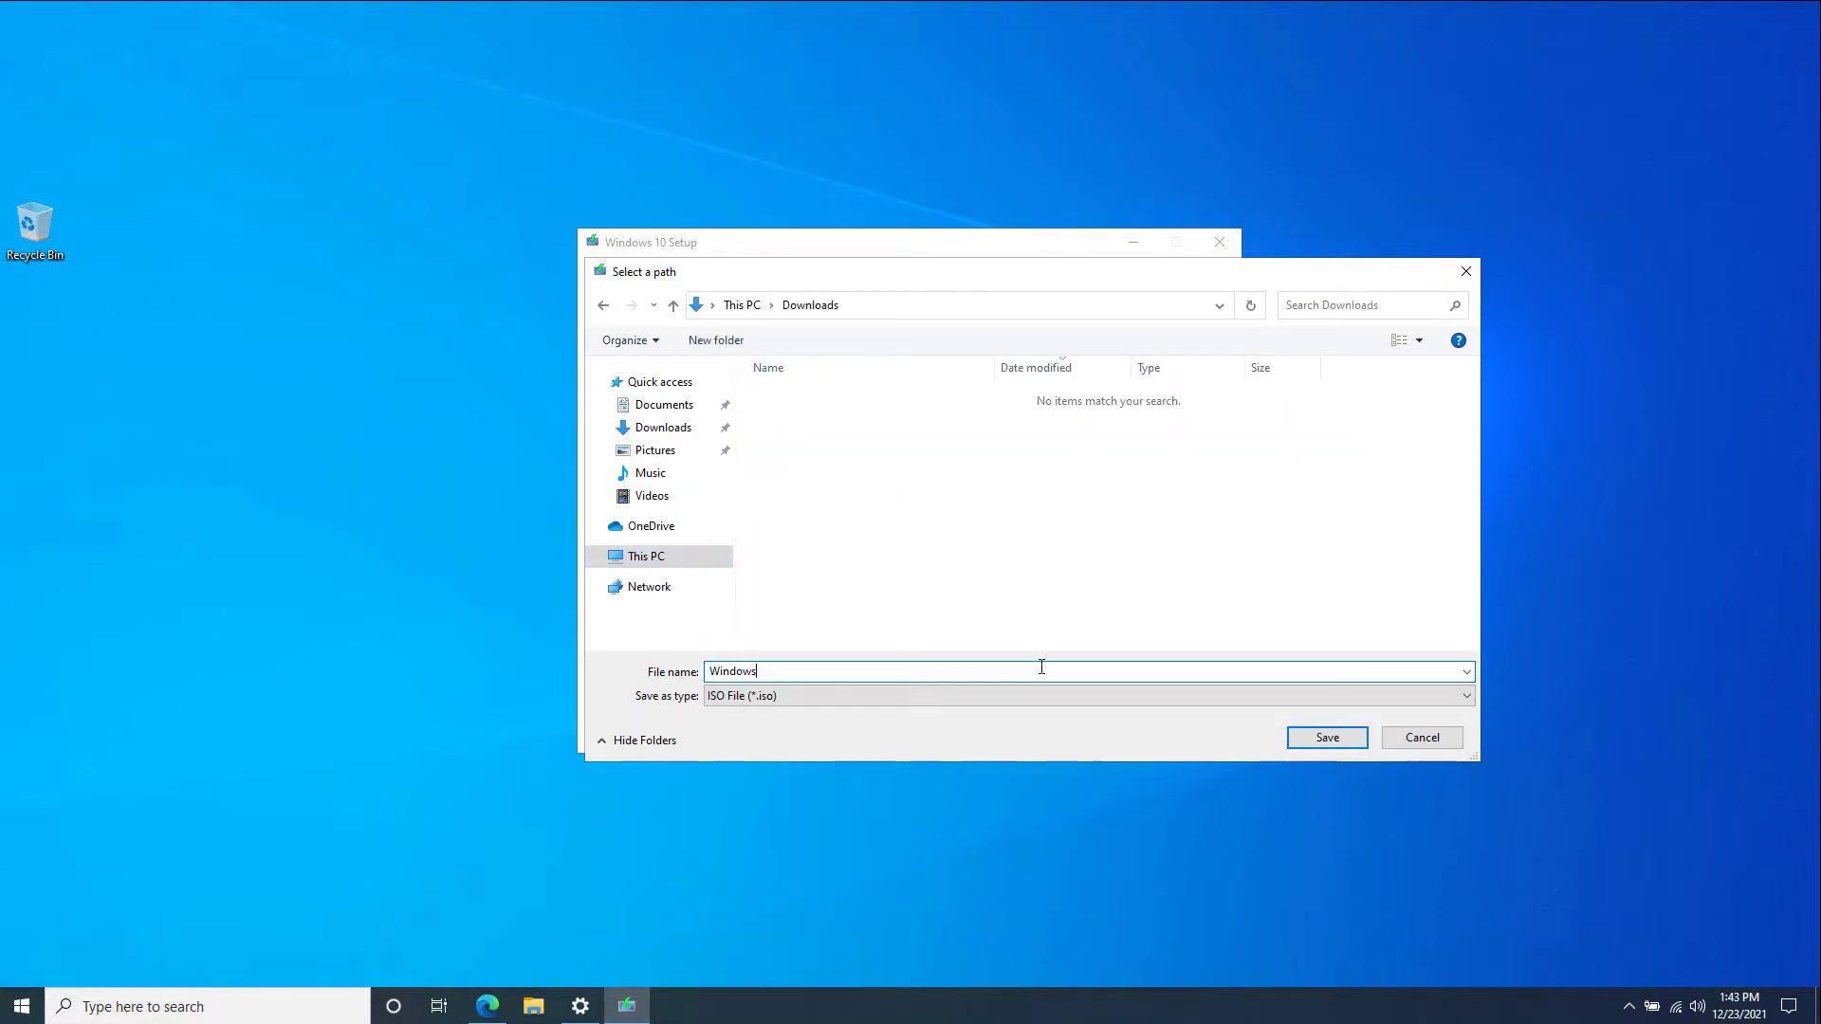
pyautogui.write('10')
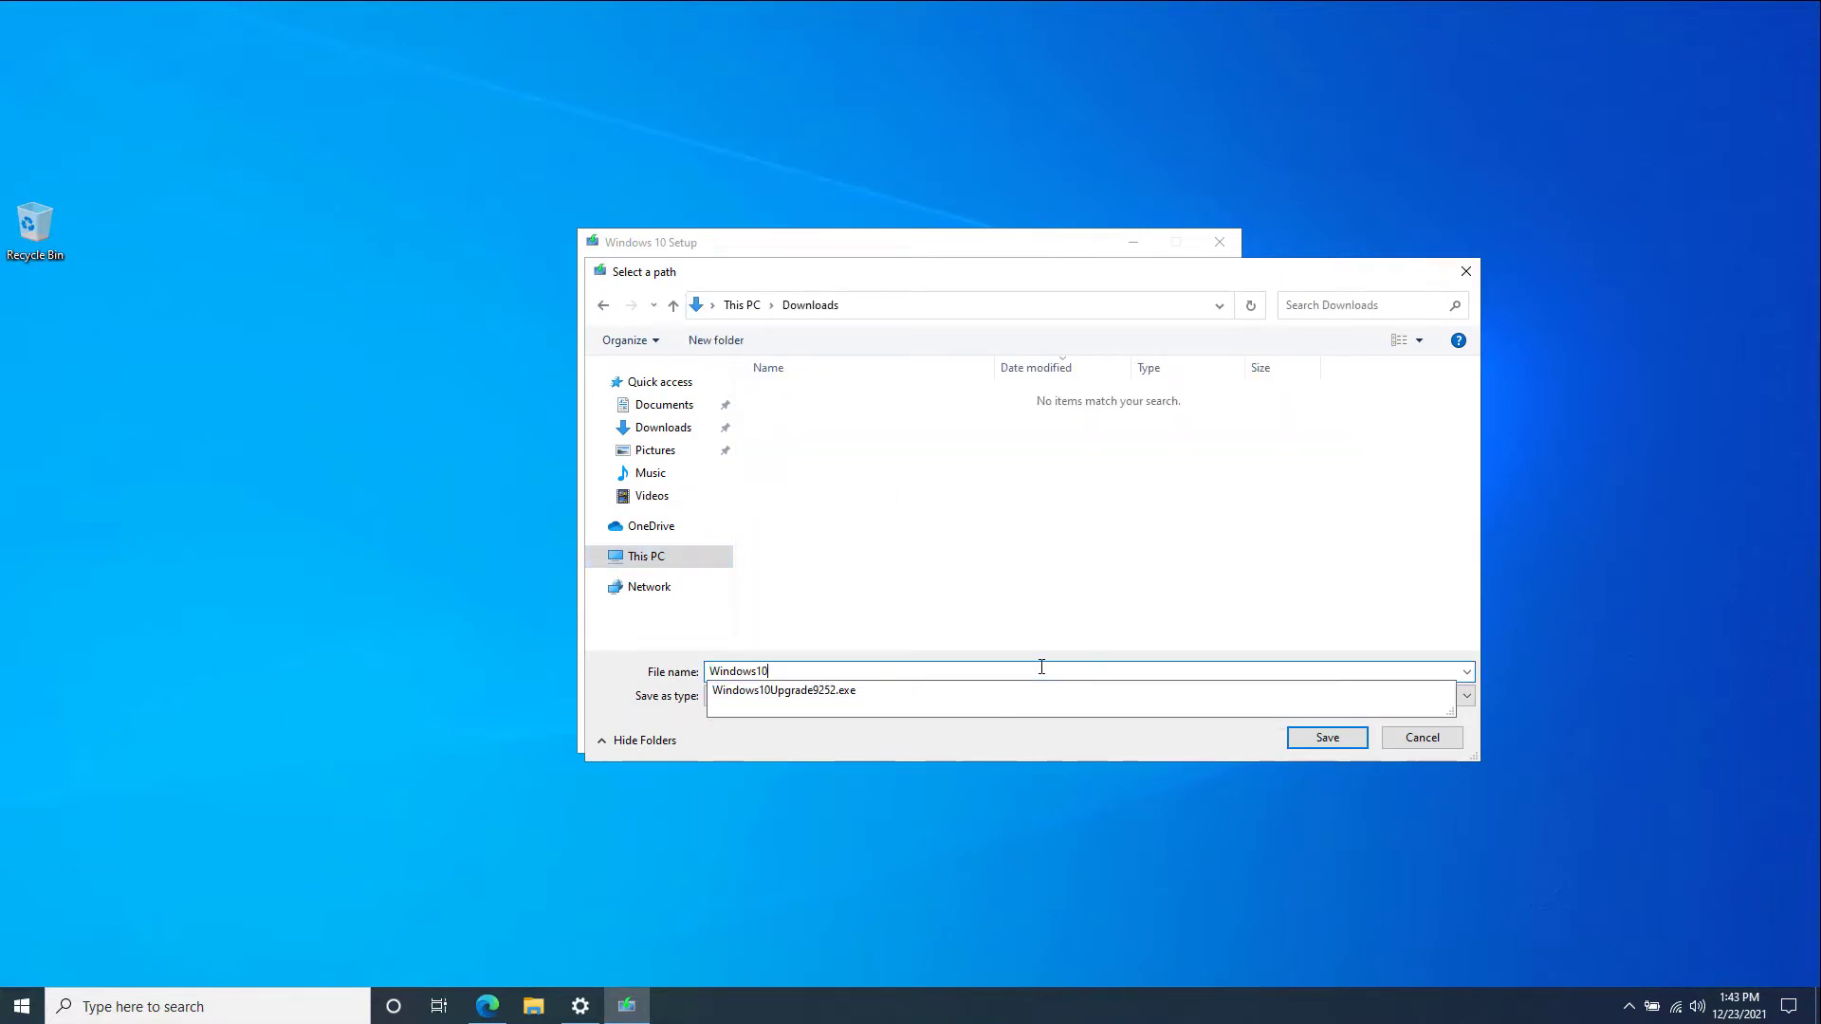
pyautogui.click(1642, 870)
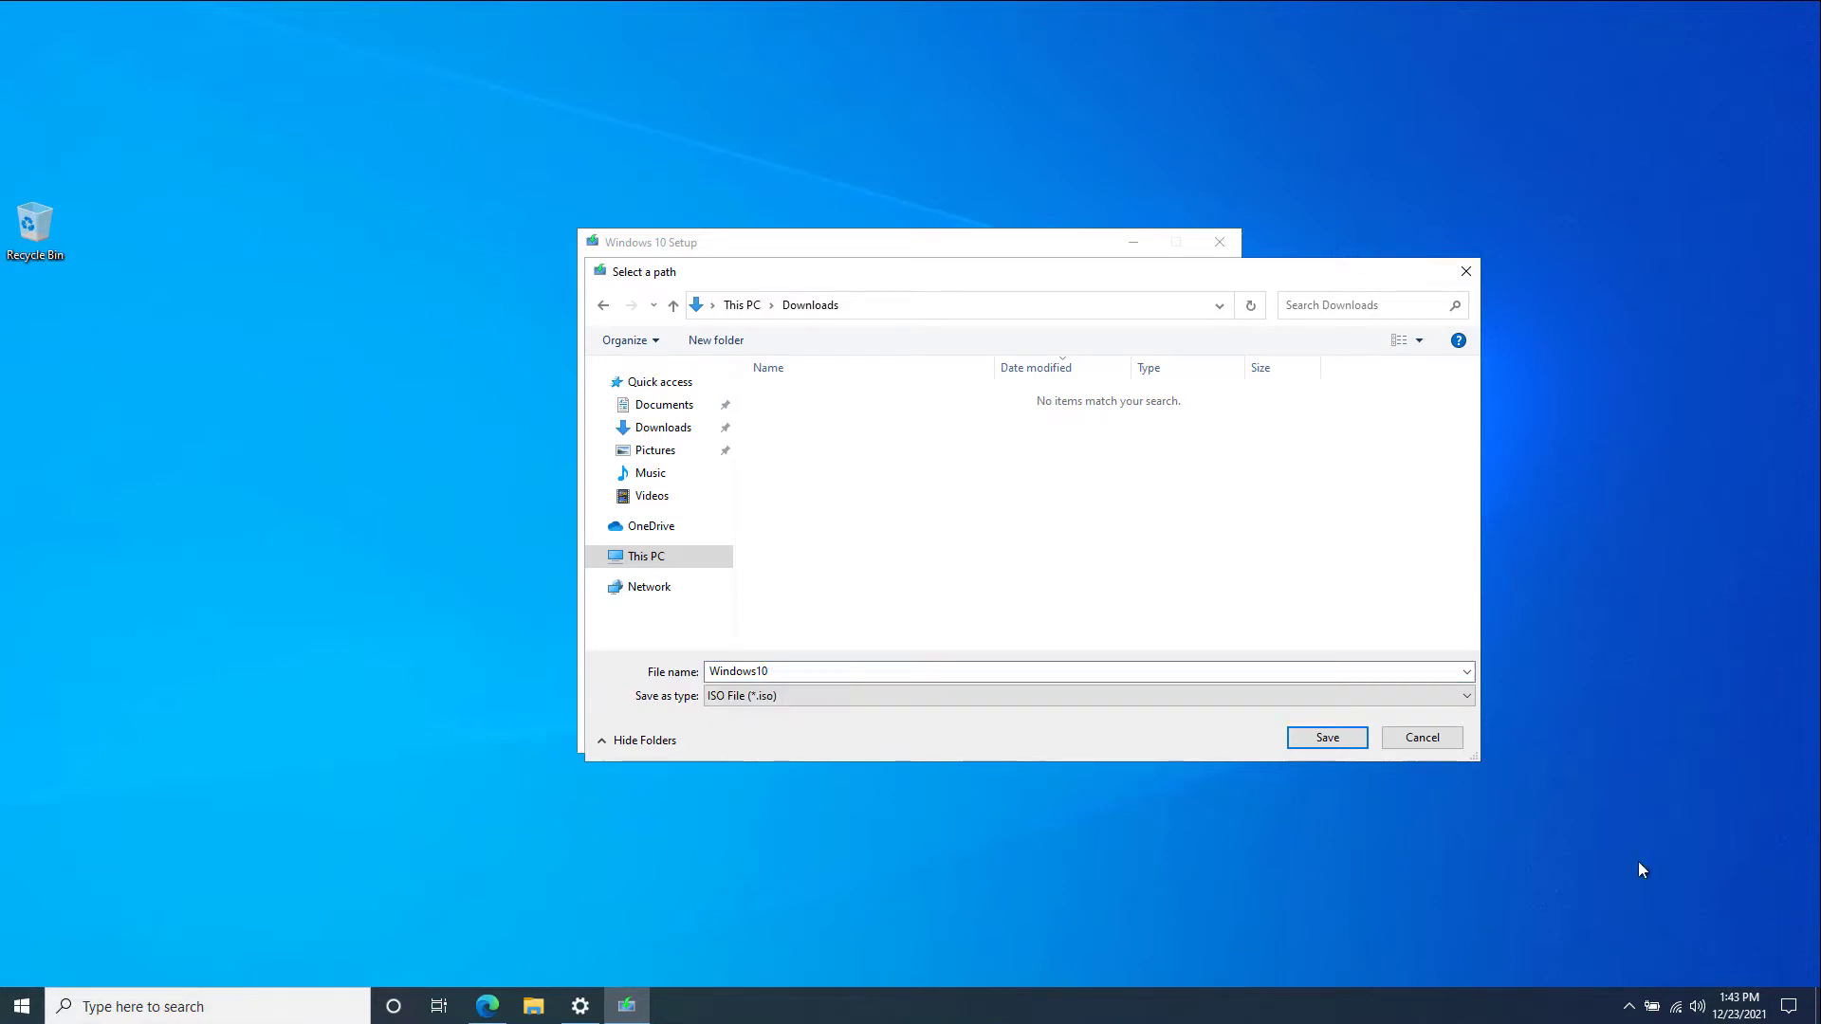
pyautogui.click(1329, 738)
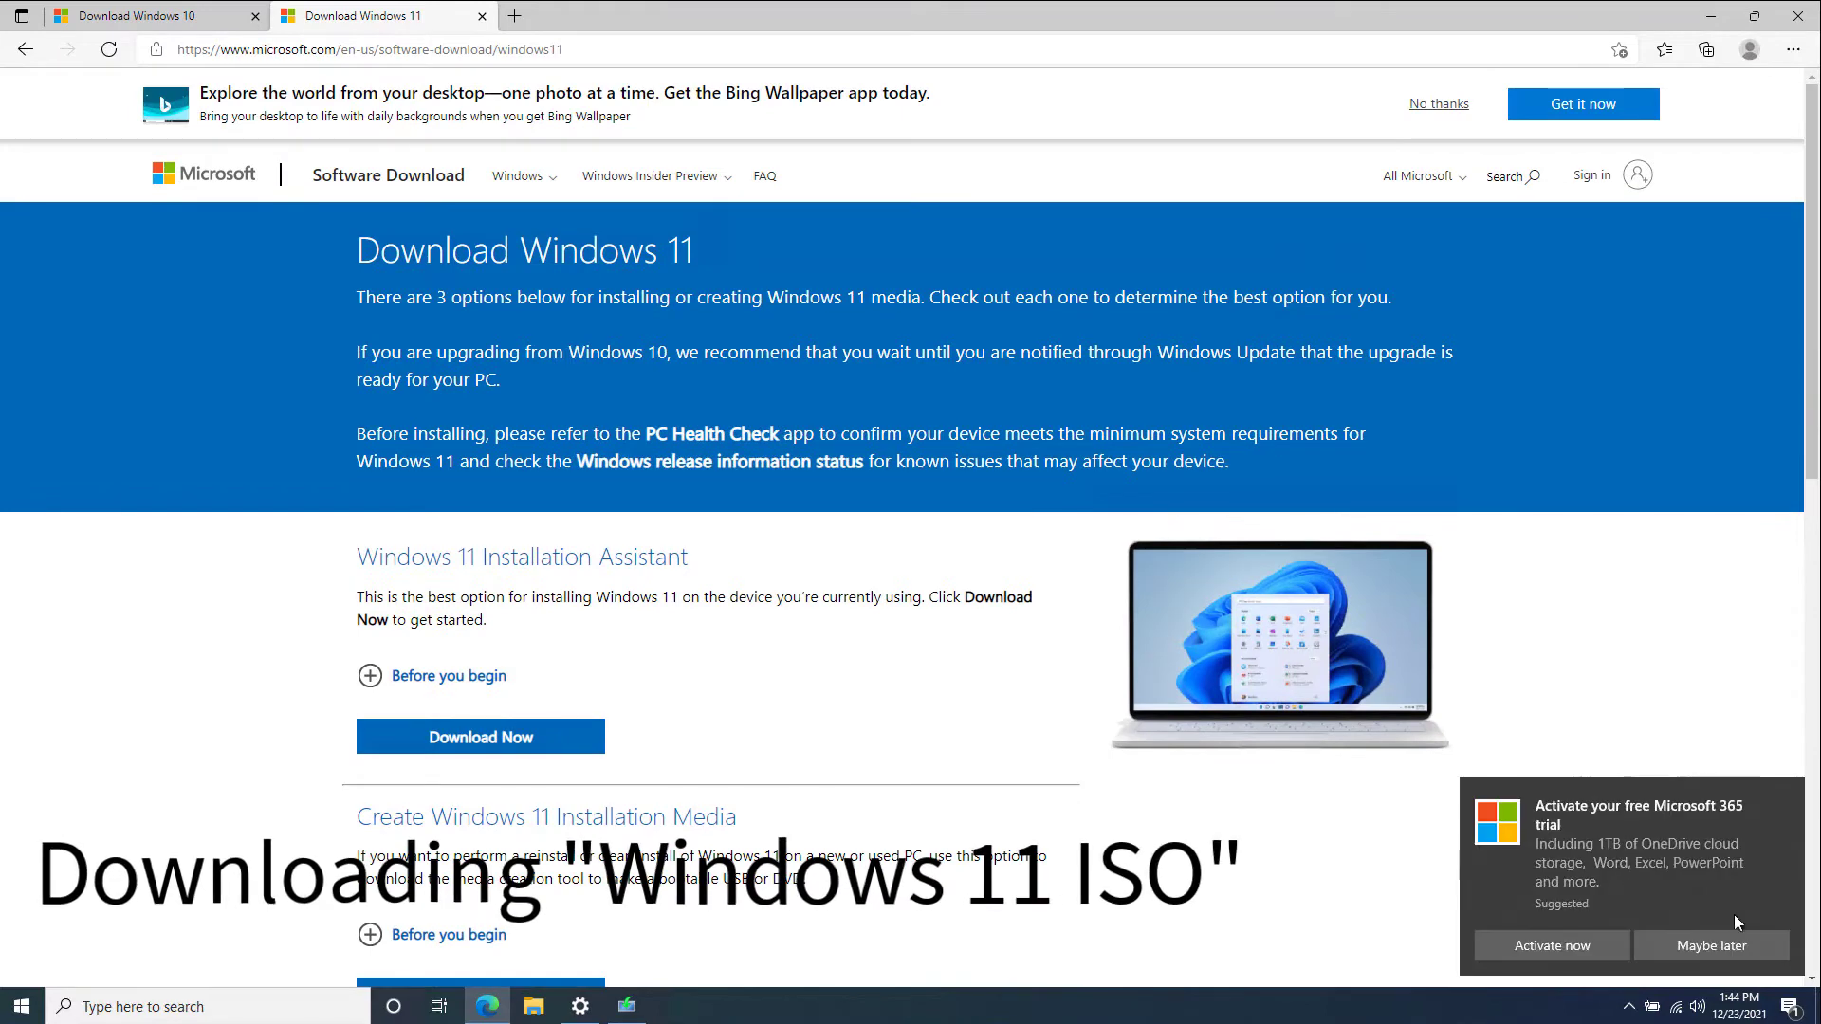
# - Dismiss the Microsoft 365 trial notification and request the Windows 11 disk image (ISO) on the Download Windows 11 page
pyautogui.click(1726, 944)
pyautogui.scroll(-9, 605, 474)
pyautogui.click(605, 315)
pyautogui.click(569, 359)
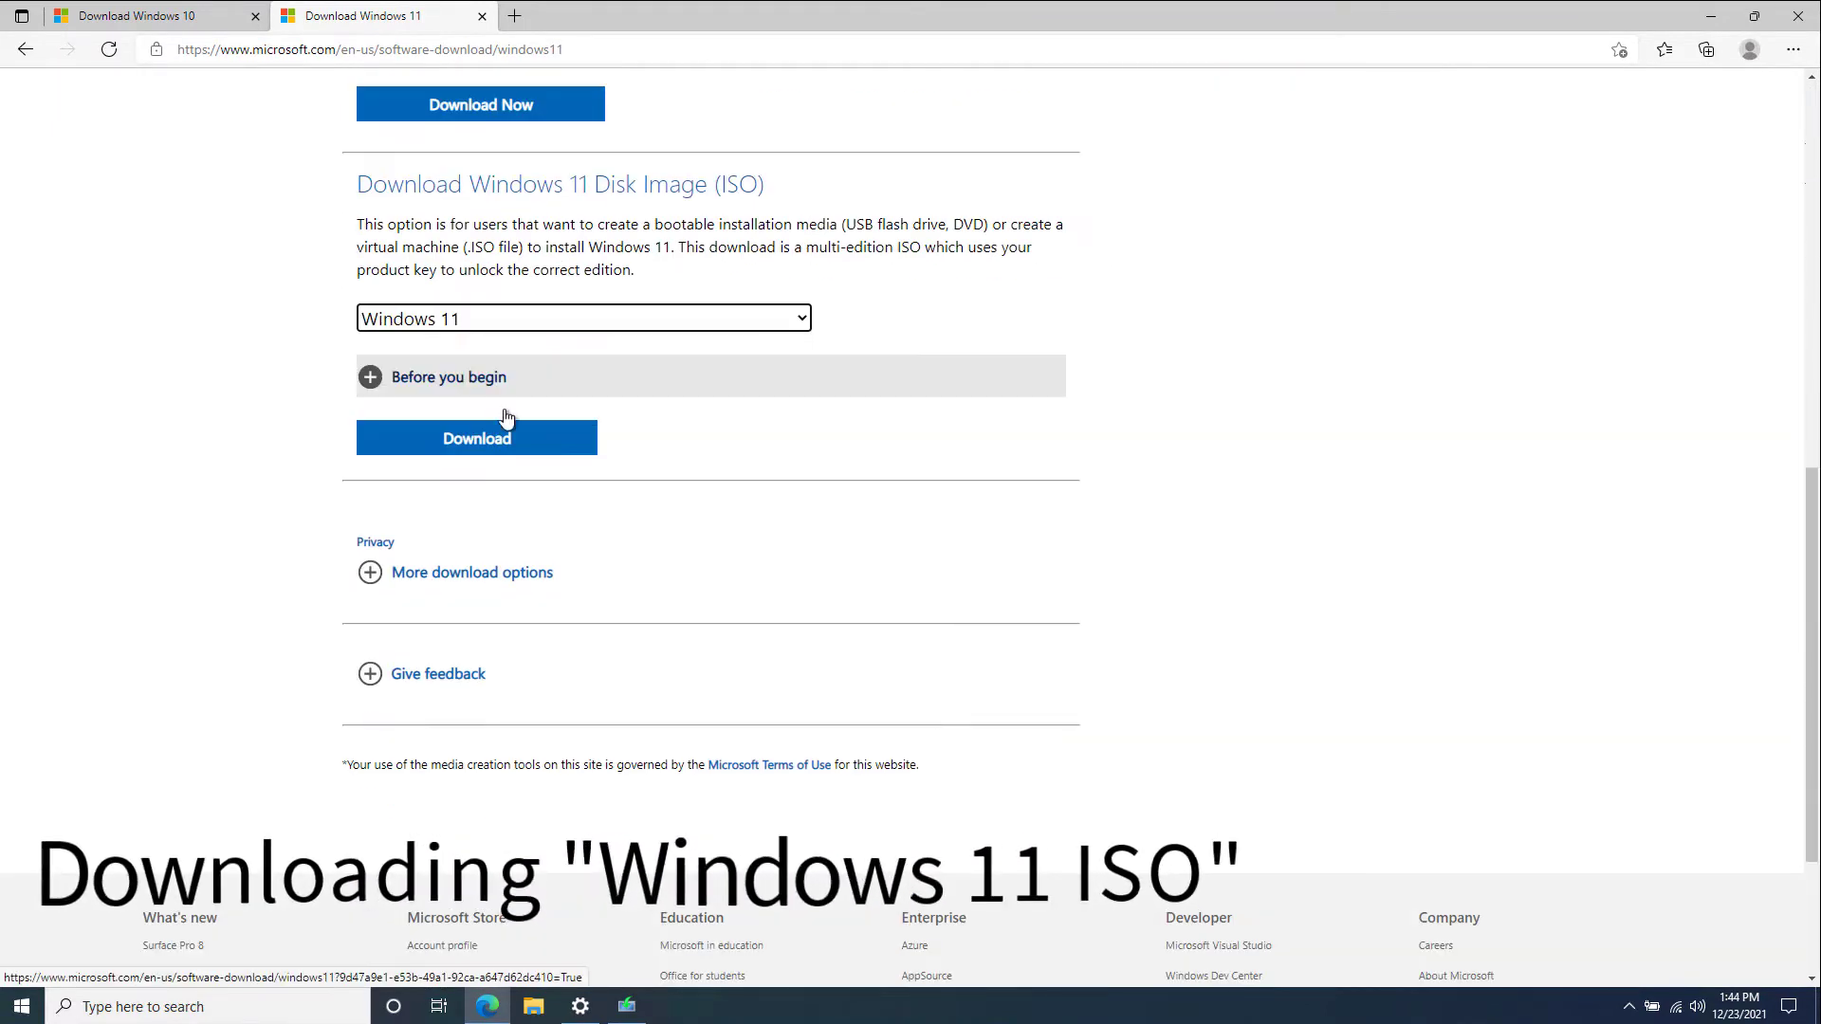
pyautogui.click(505, 418)
# - Choose English International as the product language, start the 64-bit Windows 11 ISO download and minimize the browser
pyautogui.scroll(-3, 508, 447)
pyautogui.click(663, 544)
pyautogui.click(430, 622)
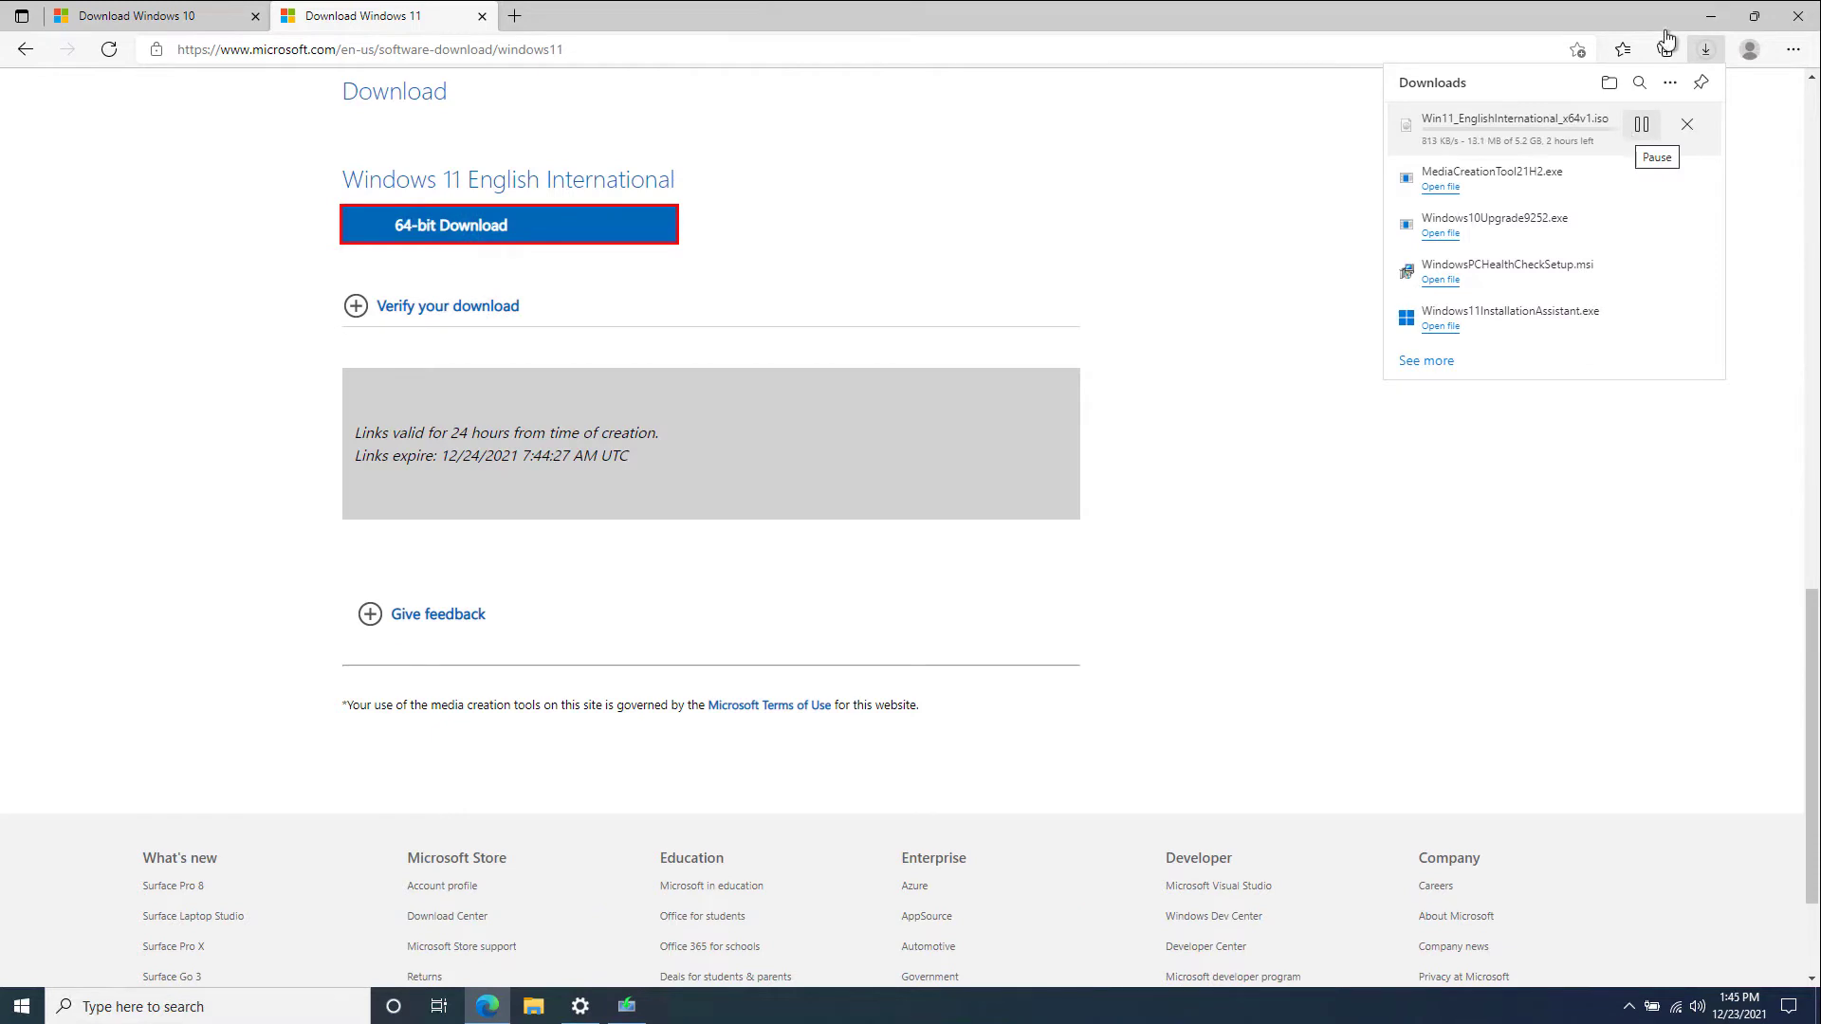
pyautogui.click(1711, 17)
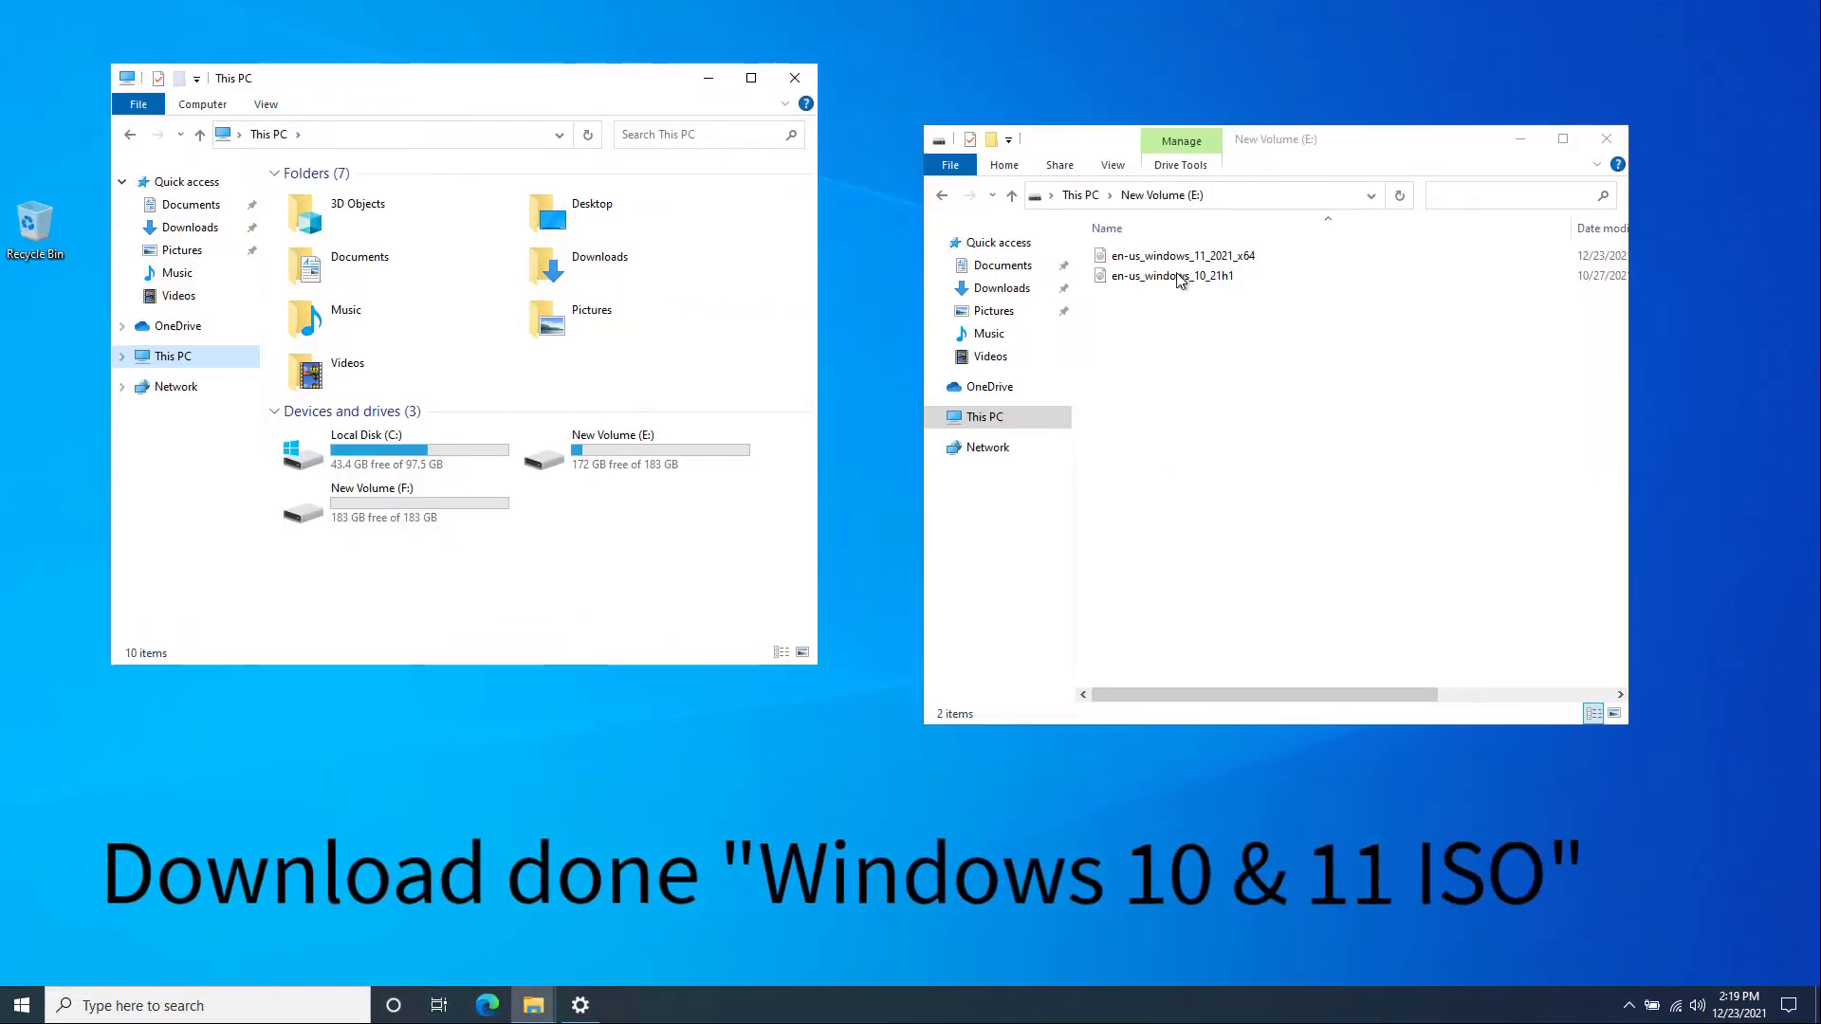
# - Mount the Windows 10 image en-us_windows_10_21h1 from New Volume (E:)
pyautogui.rightClick(1173, 278)
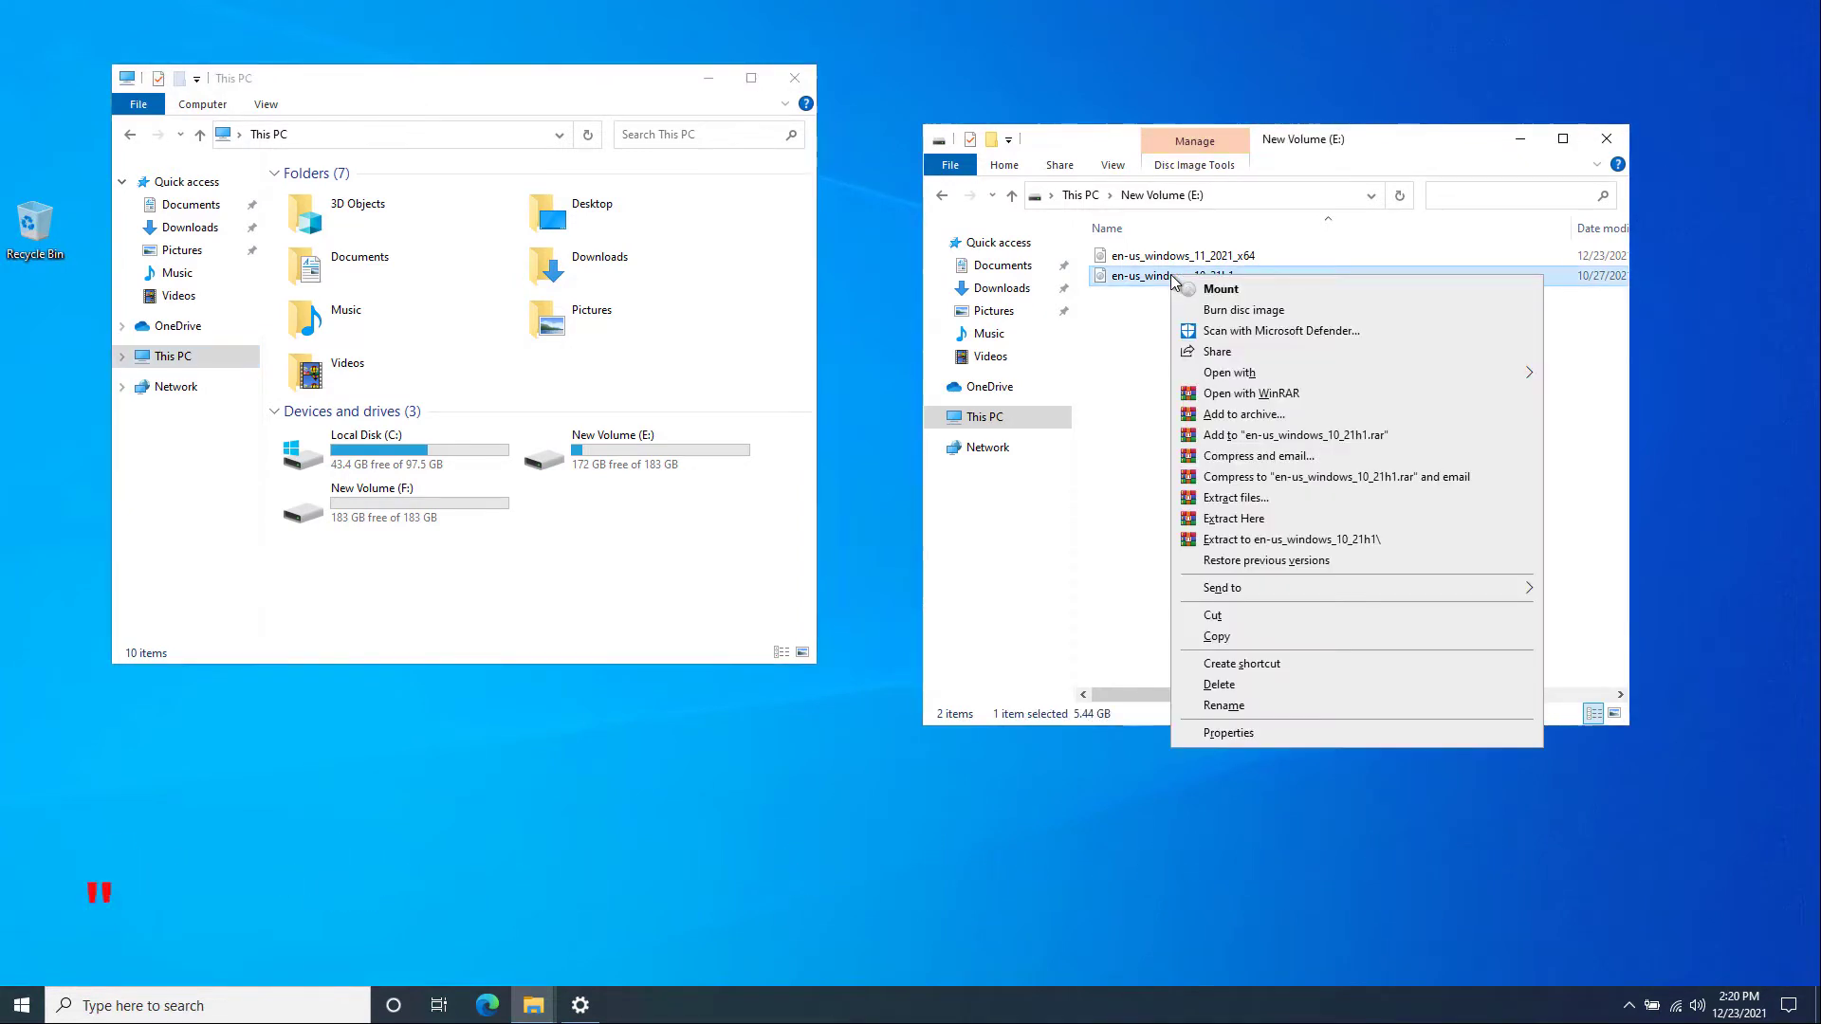
pyautogui.click(1193, 291)
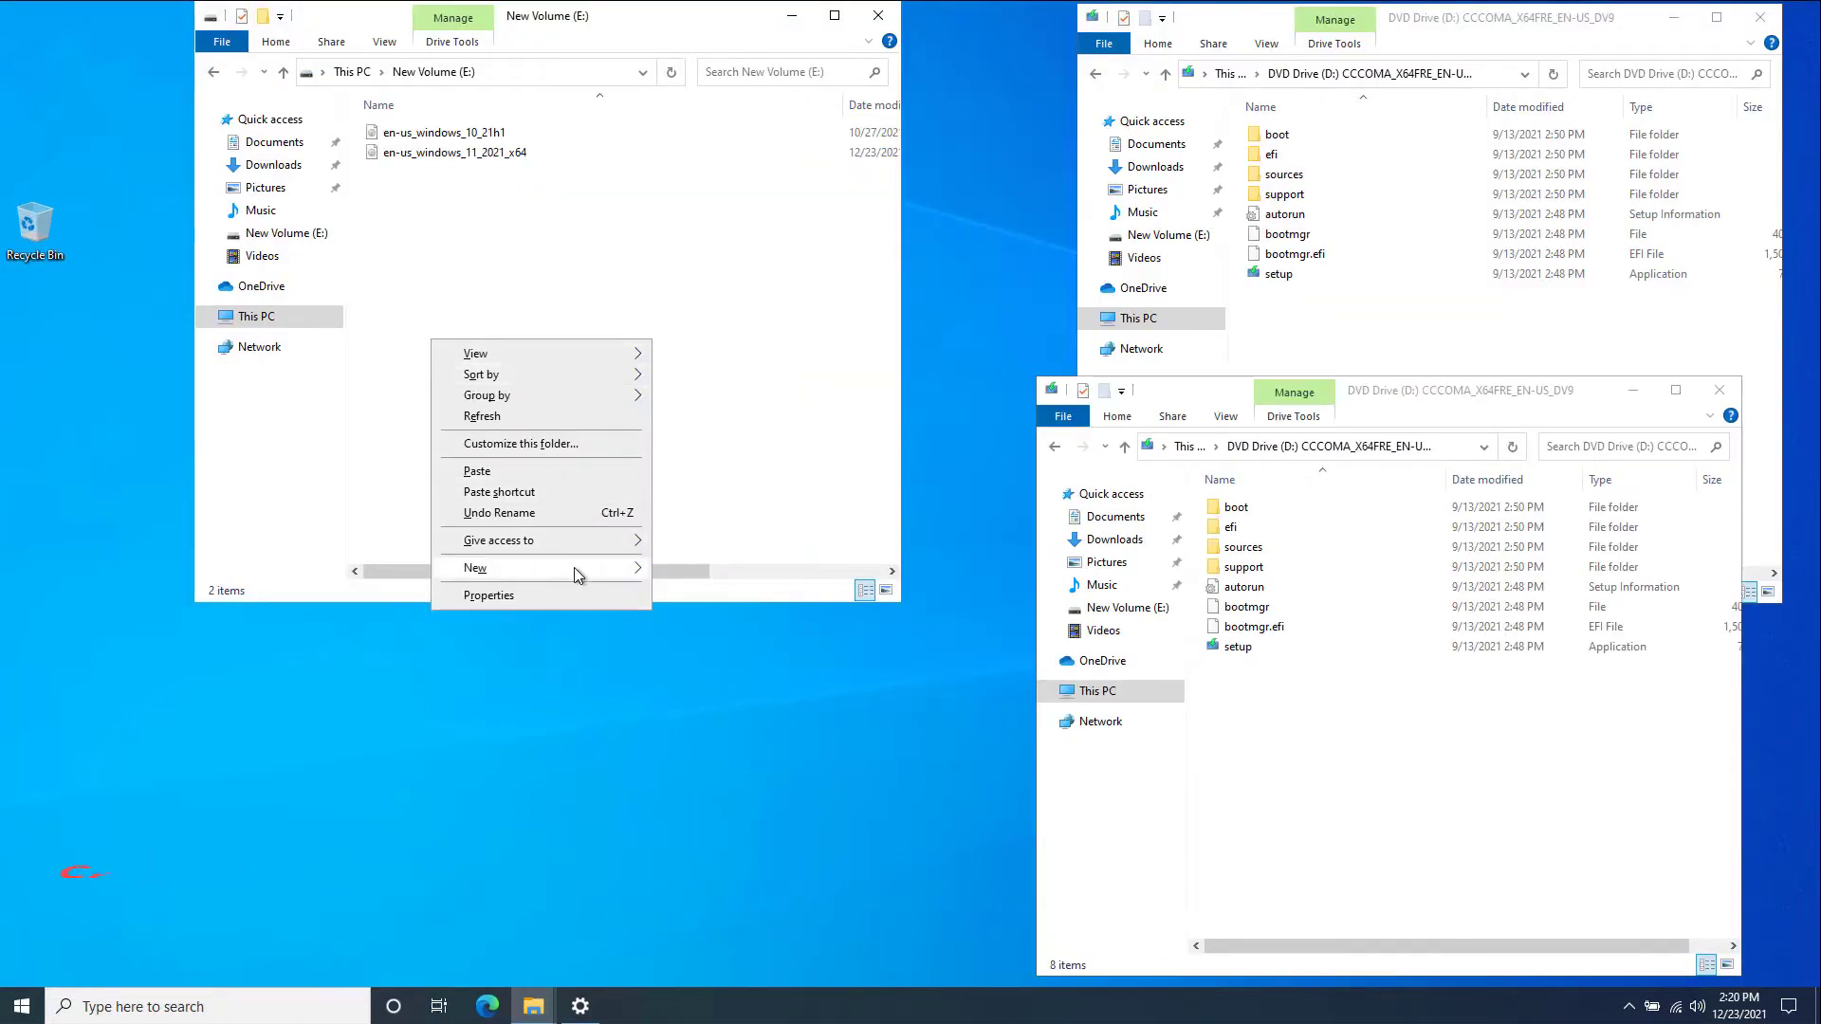
# - Create a new folder named "Install Windwos 11" on New Volume (E:)
pyautogui.moveTo(573, 567)
pyautogui.click(674, 567)
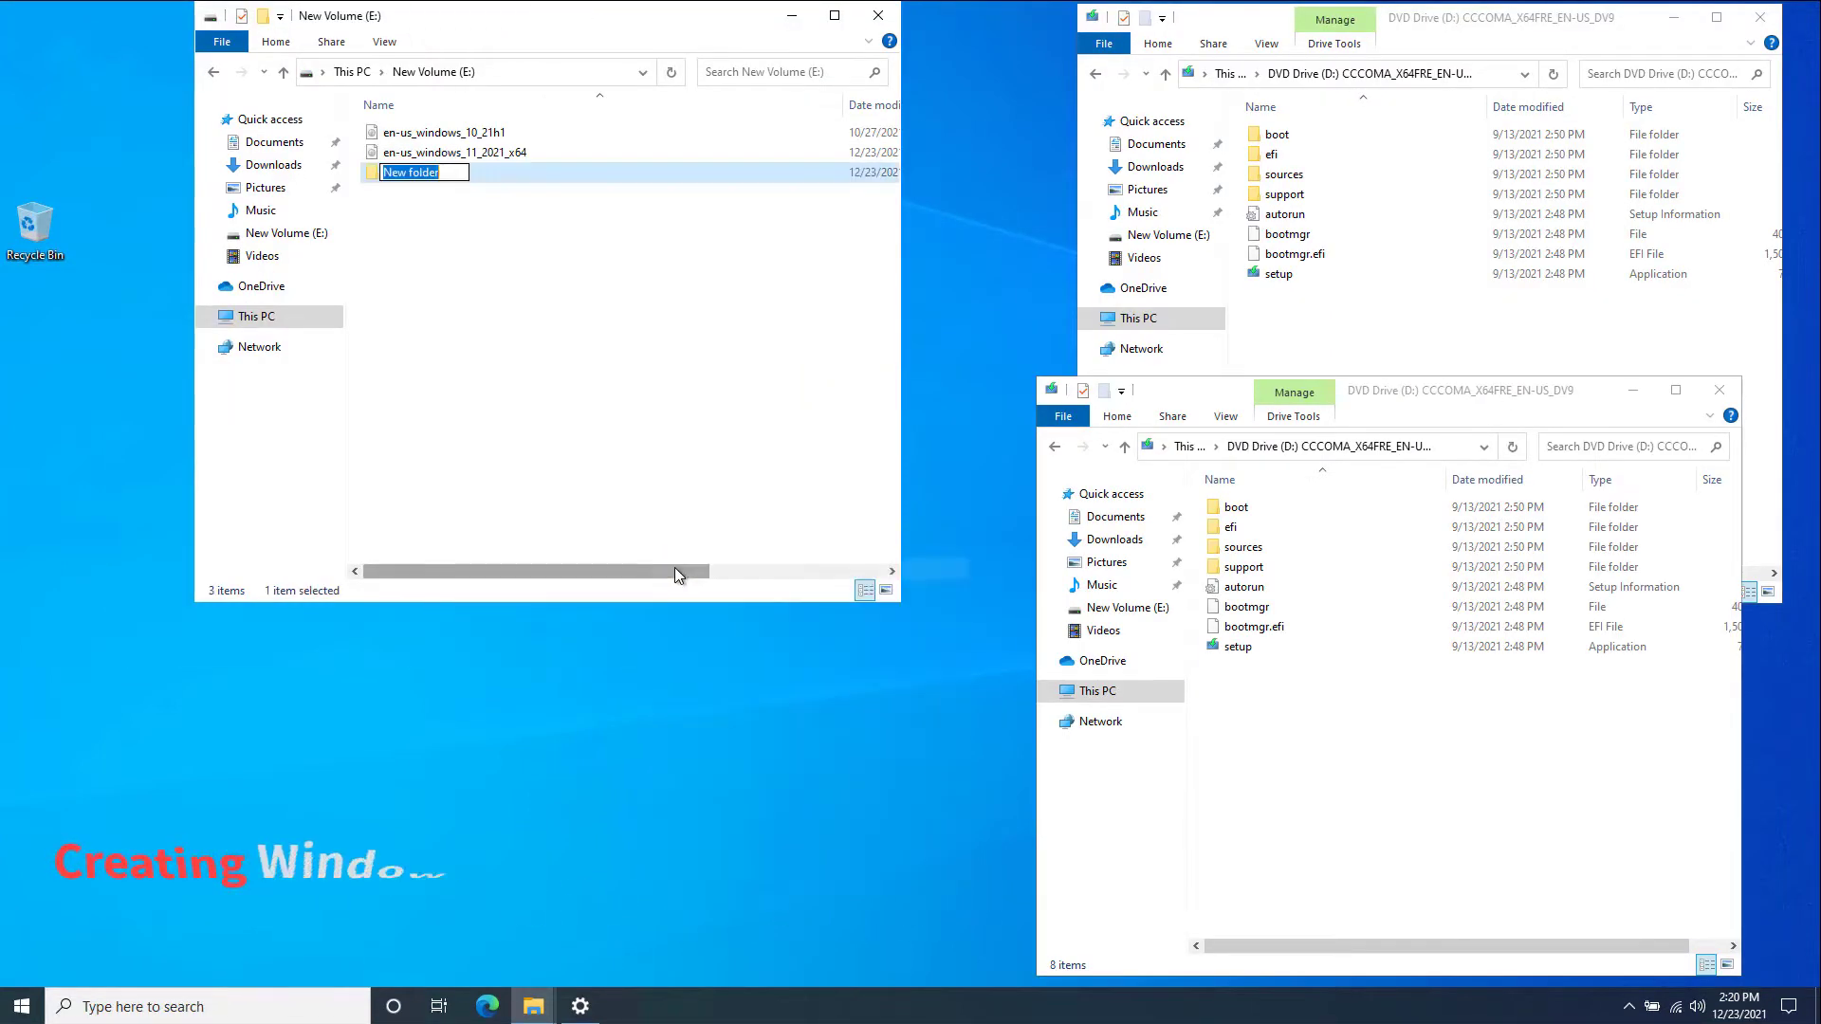
pyautogui.write('In')
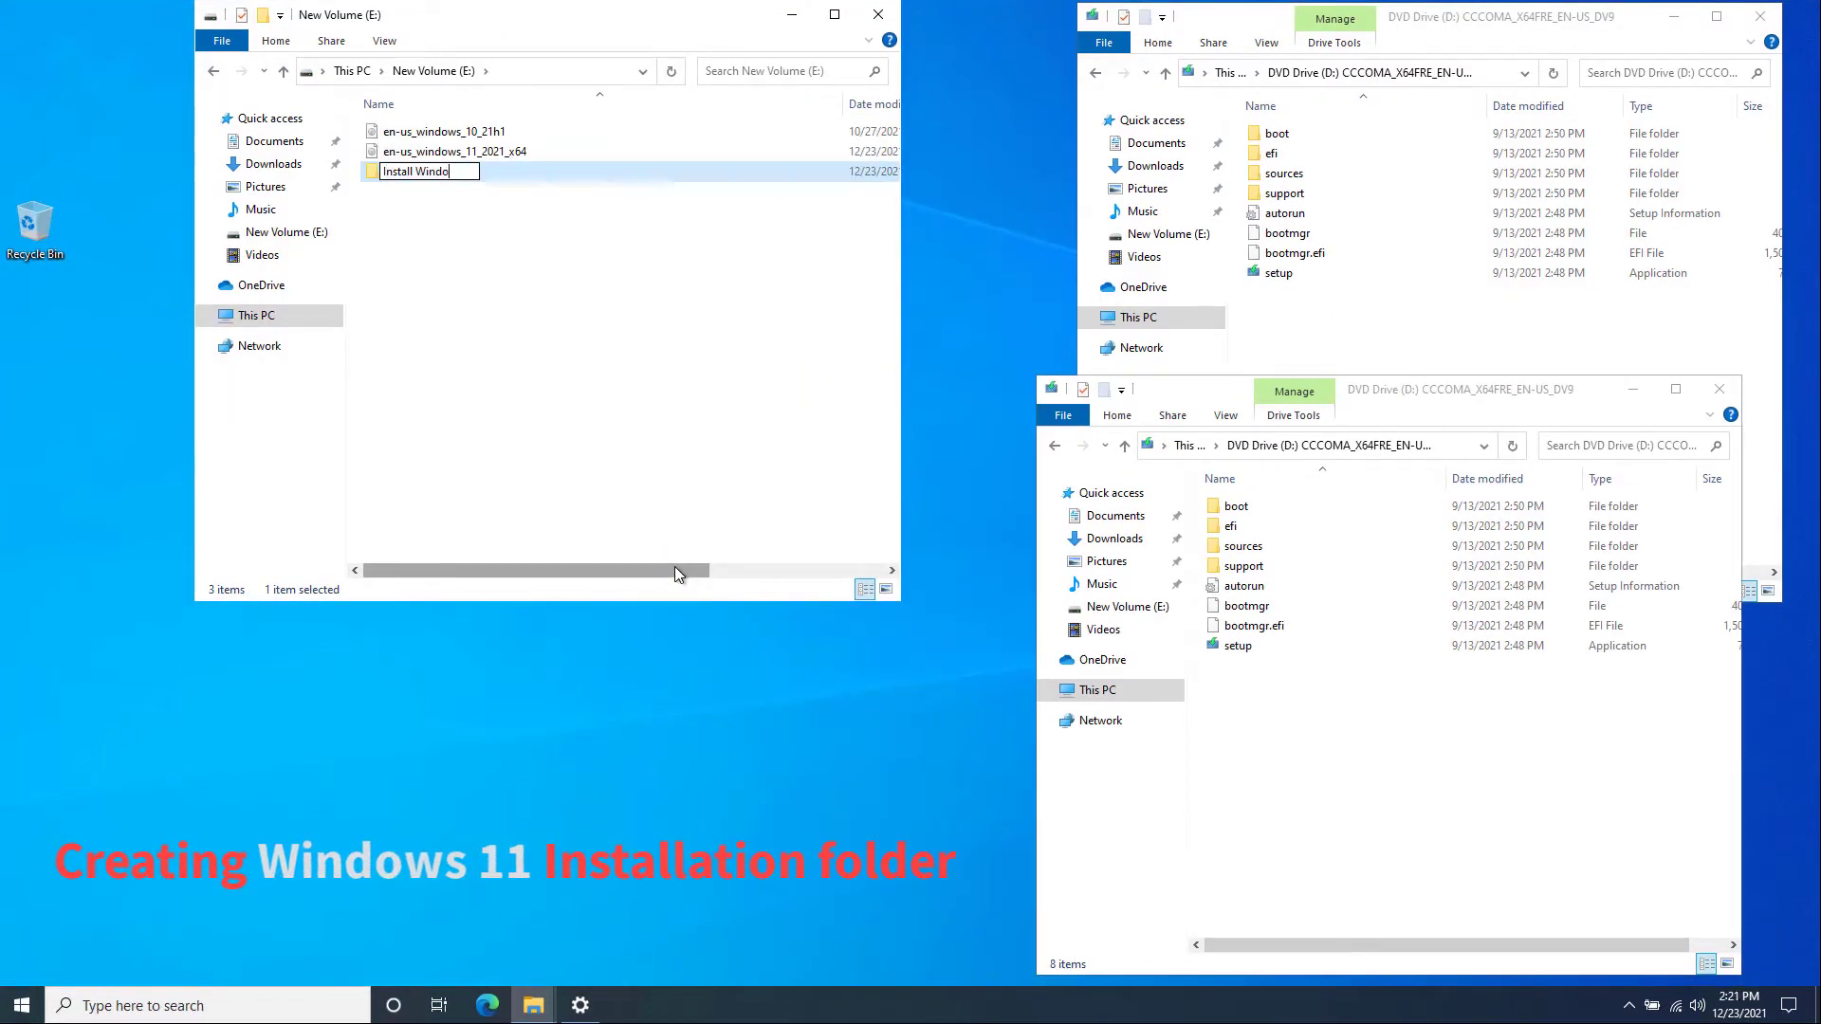
pyautogui.write('stall Windwos 11')
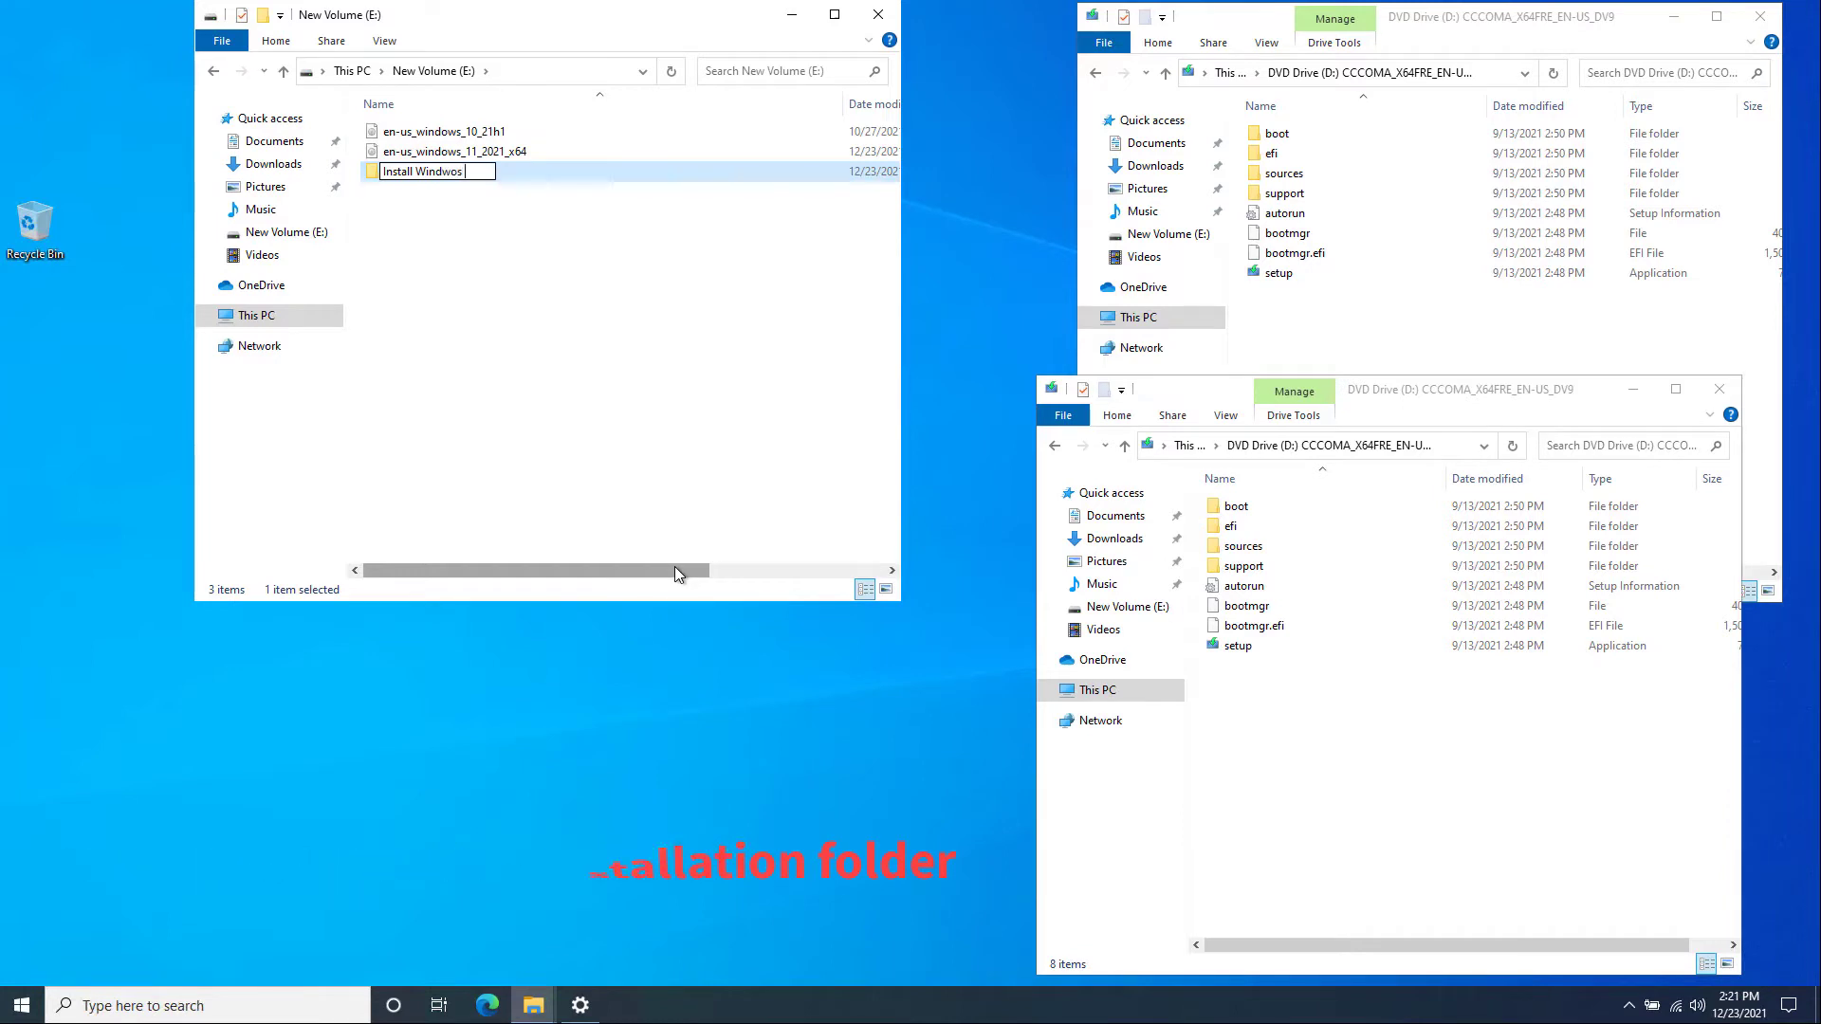
pyautogui.press('Return')
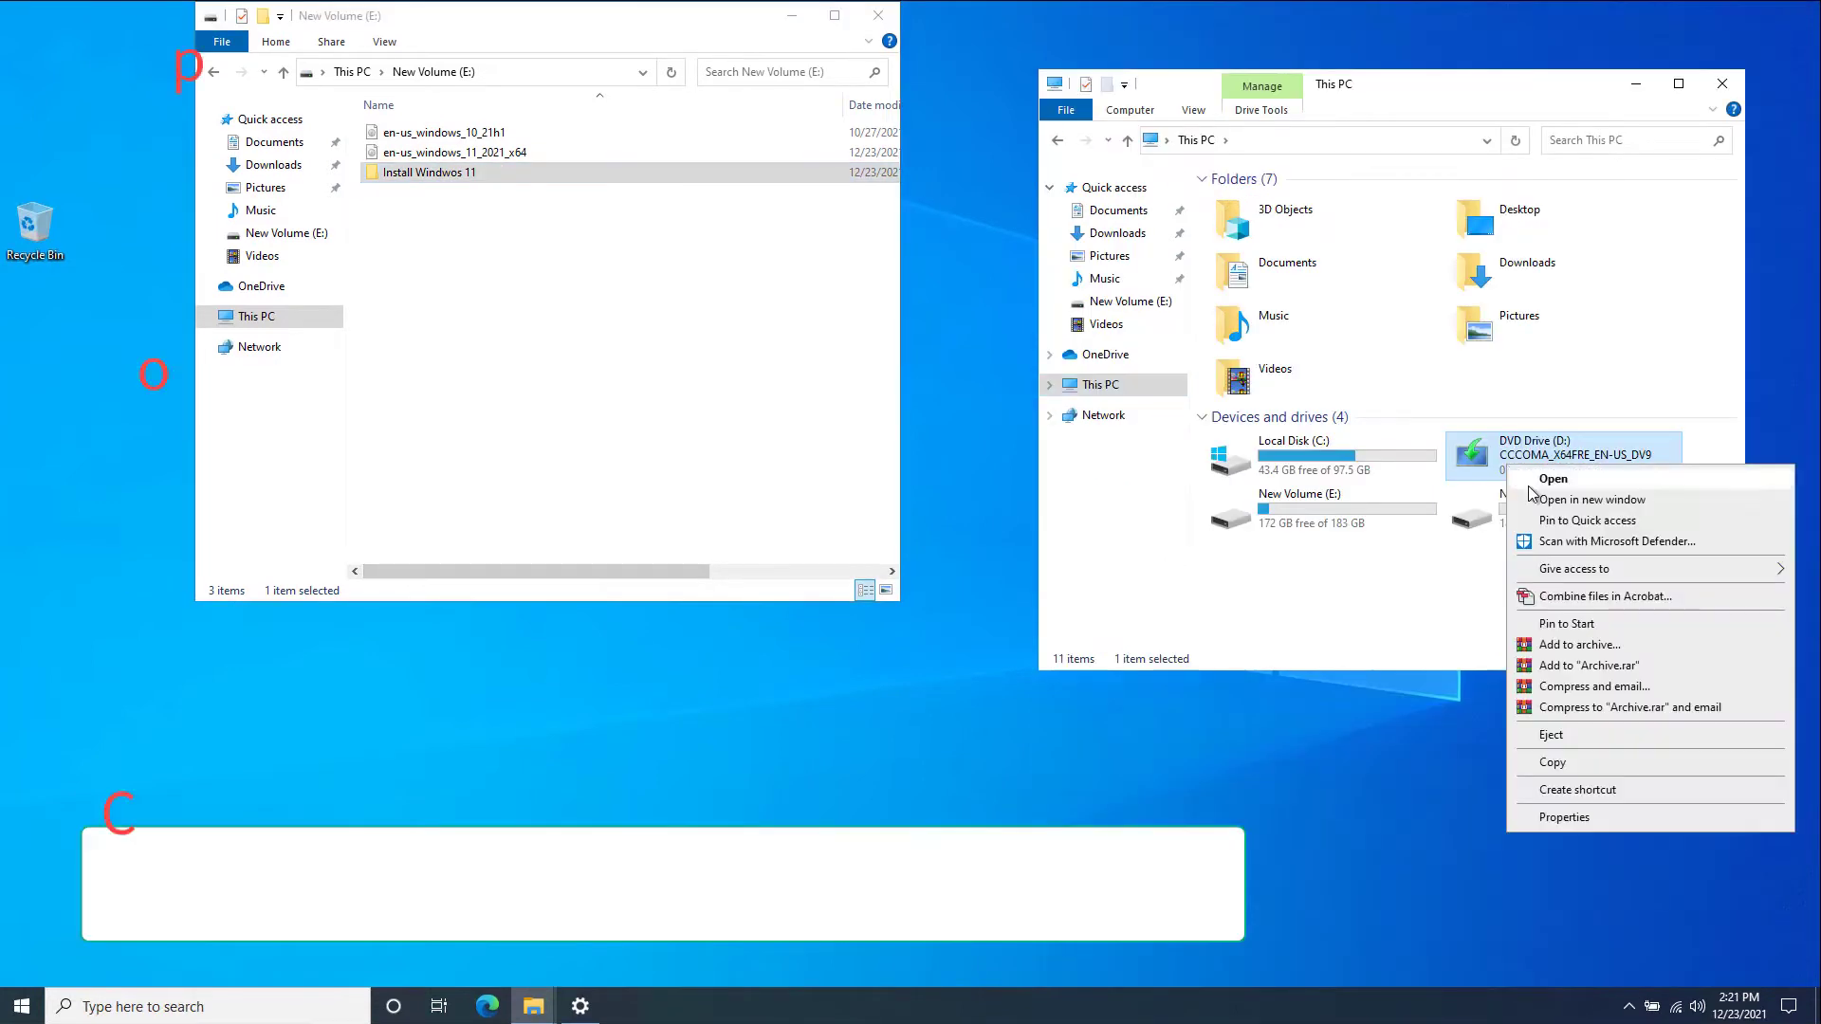
# - Copy all files from the mounted Windows 10 DVD drive (D:) into the Install Windwos 11 folder
pyautogui.click(1548, 480)
pyautogui.hotkey('ctrl', 'a')
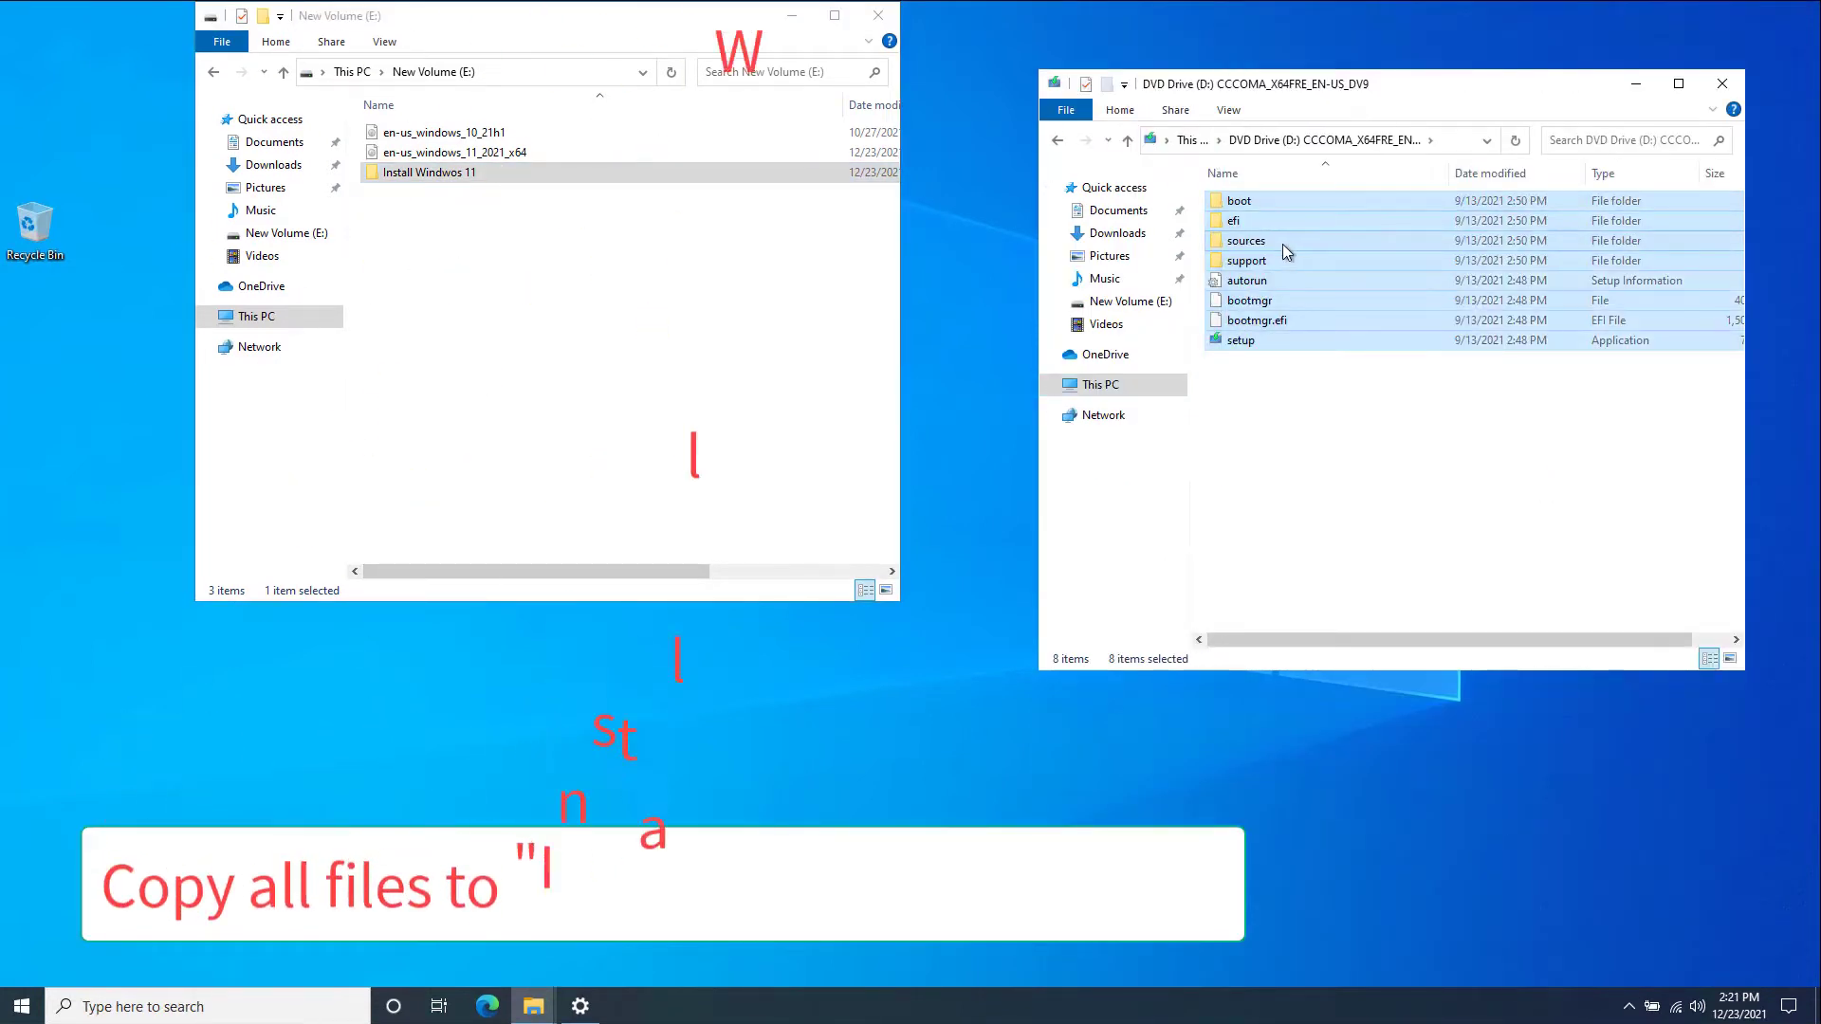
pyautogui.rightClick(1283, 243)
pyautogui.click(1319, 542)
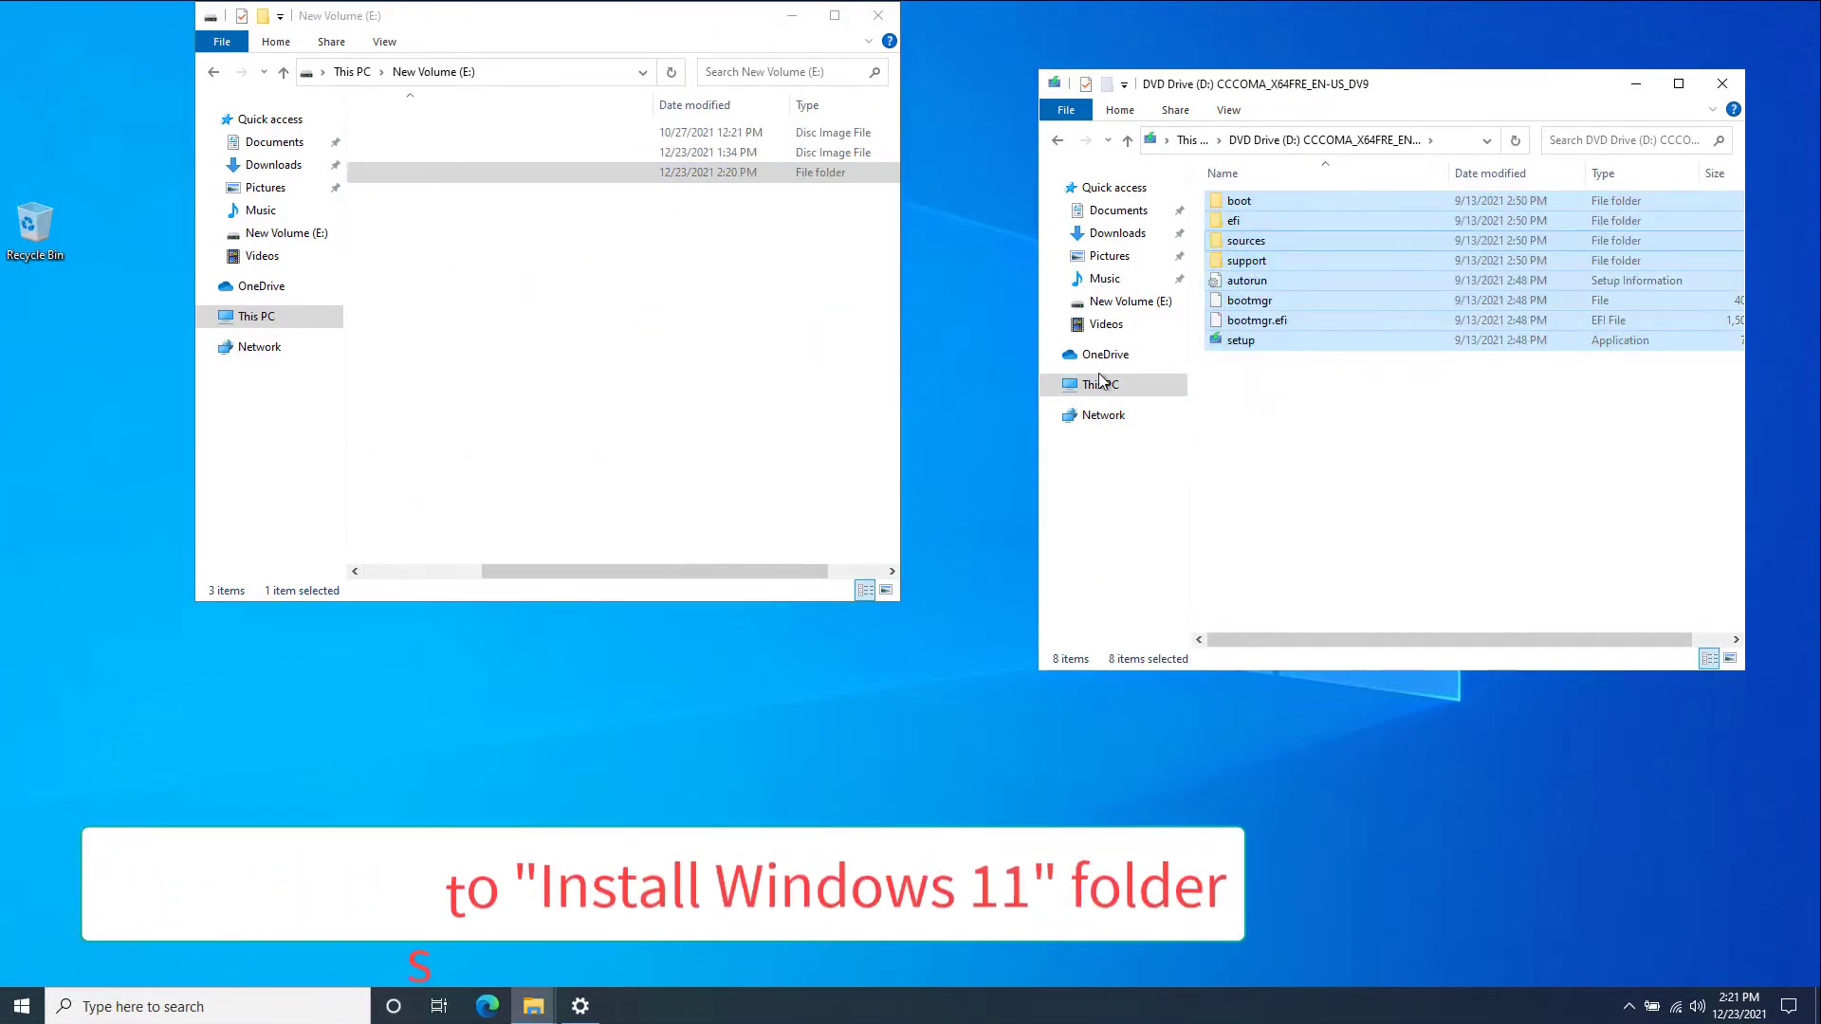
pyautogui.doubleClick(429, 172)
pyautogui.moveTo(1335, 305); pyautogui.dragTo(607, 199)
pyautogui.moveTo(866, 243); pyautogui.dragTo(616, 241)
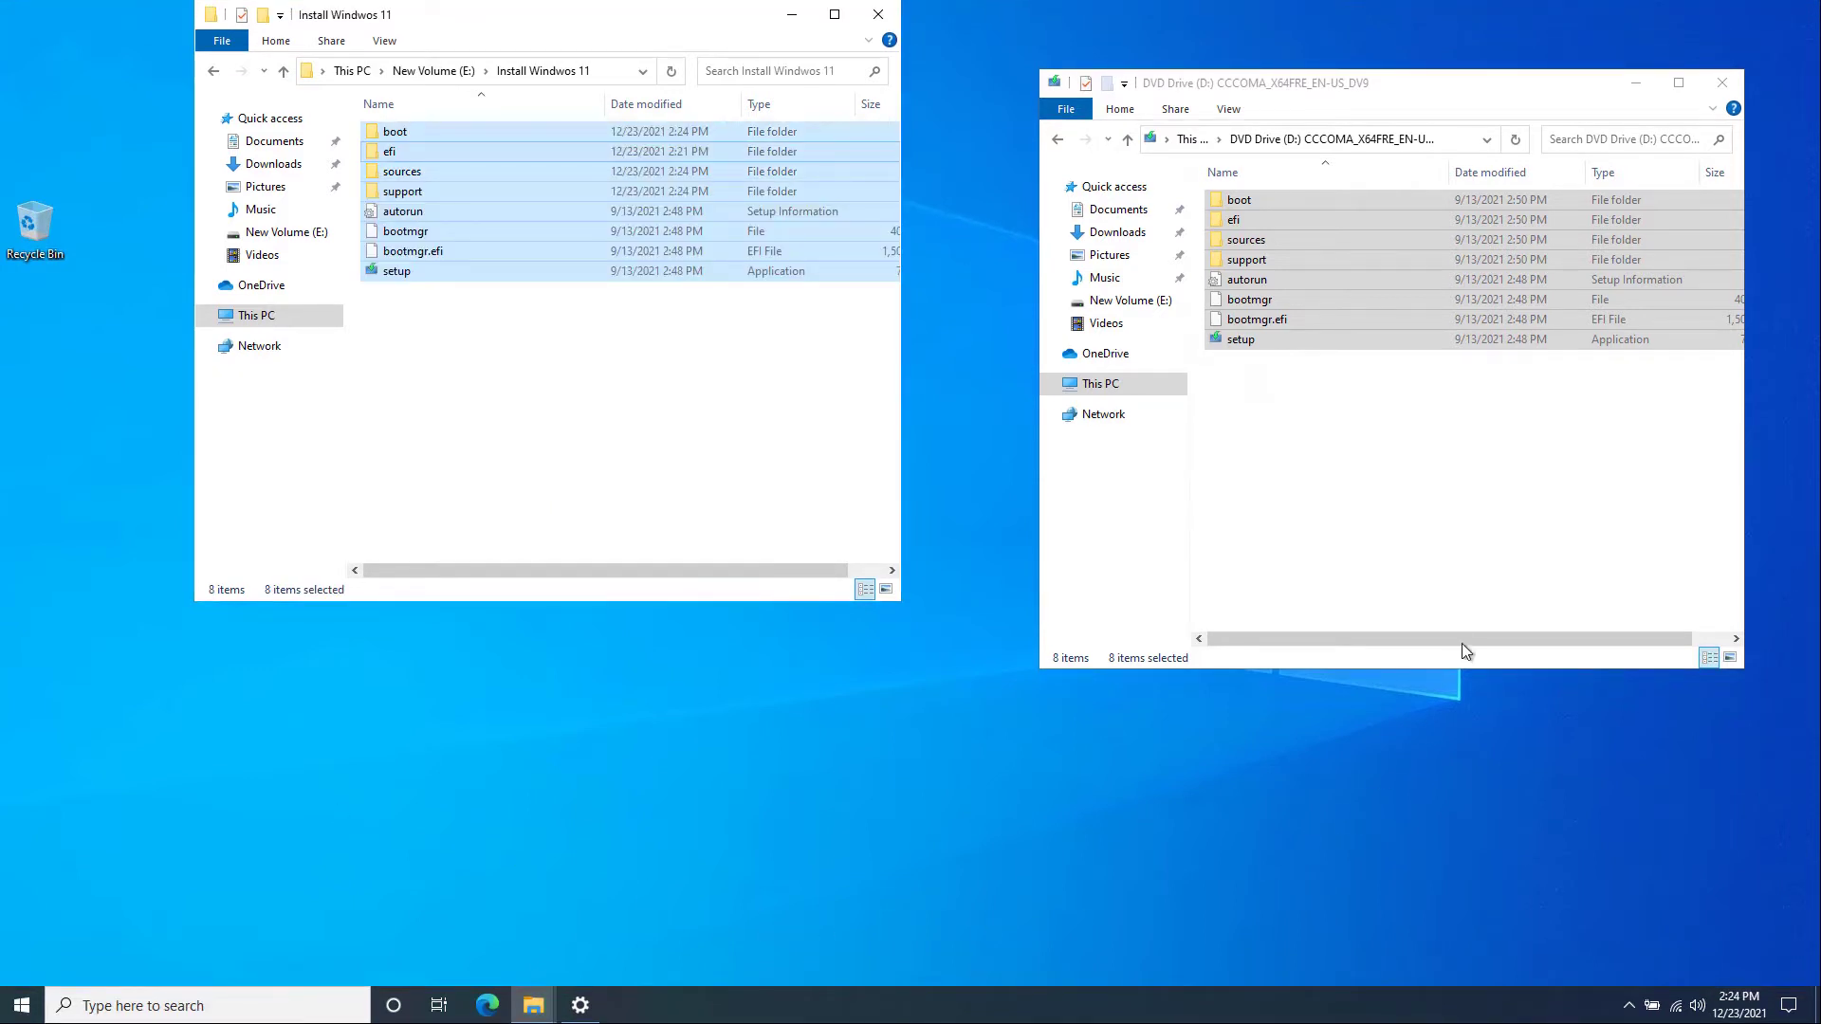
# - Eject the mounted Windows 10 image, DVD Drive (D:), from This PC
pyautogui.click(1101, 384)
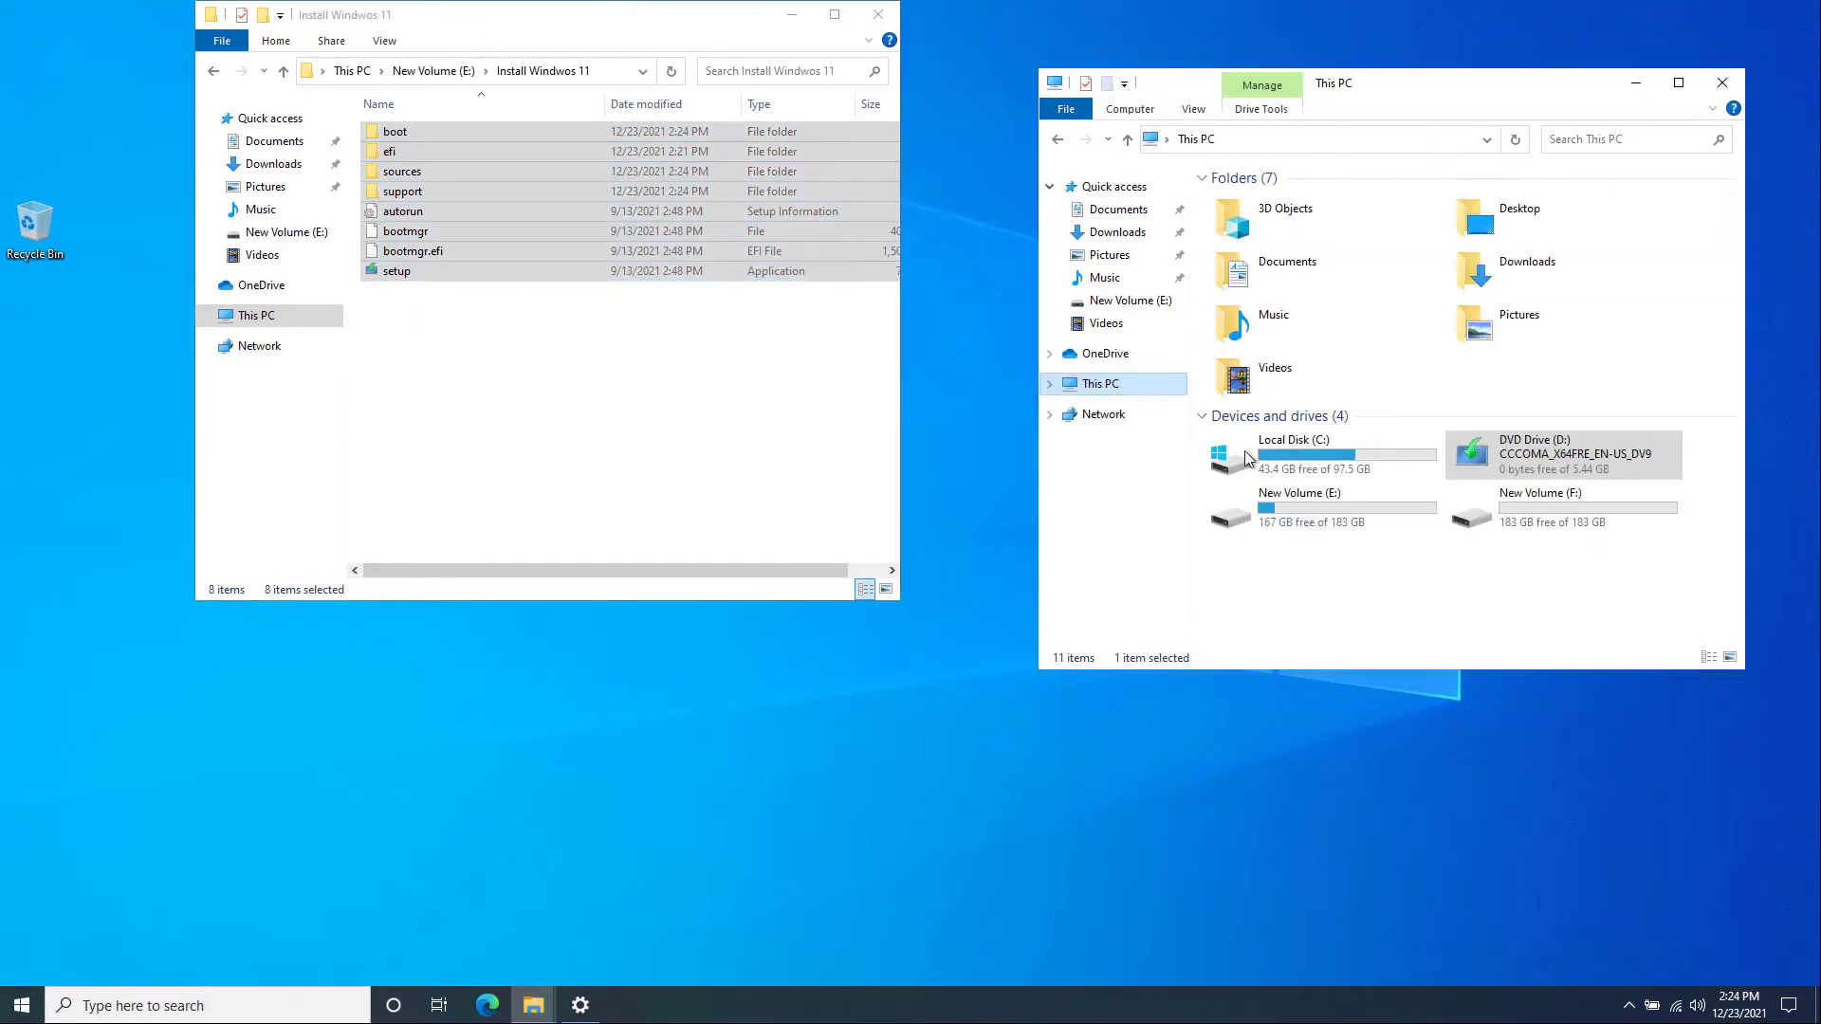
pyautogui.rightClick(1499, 463)
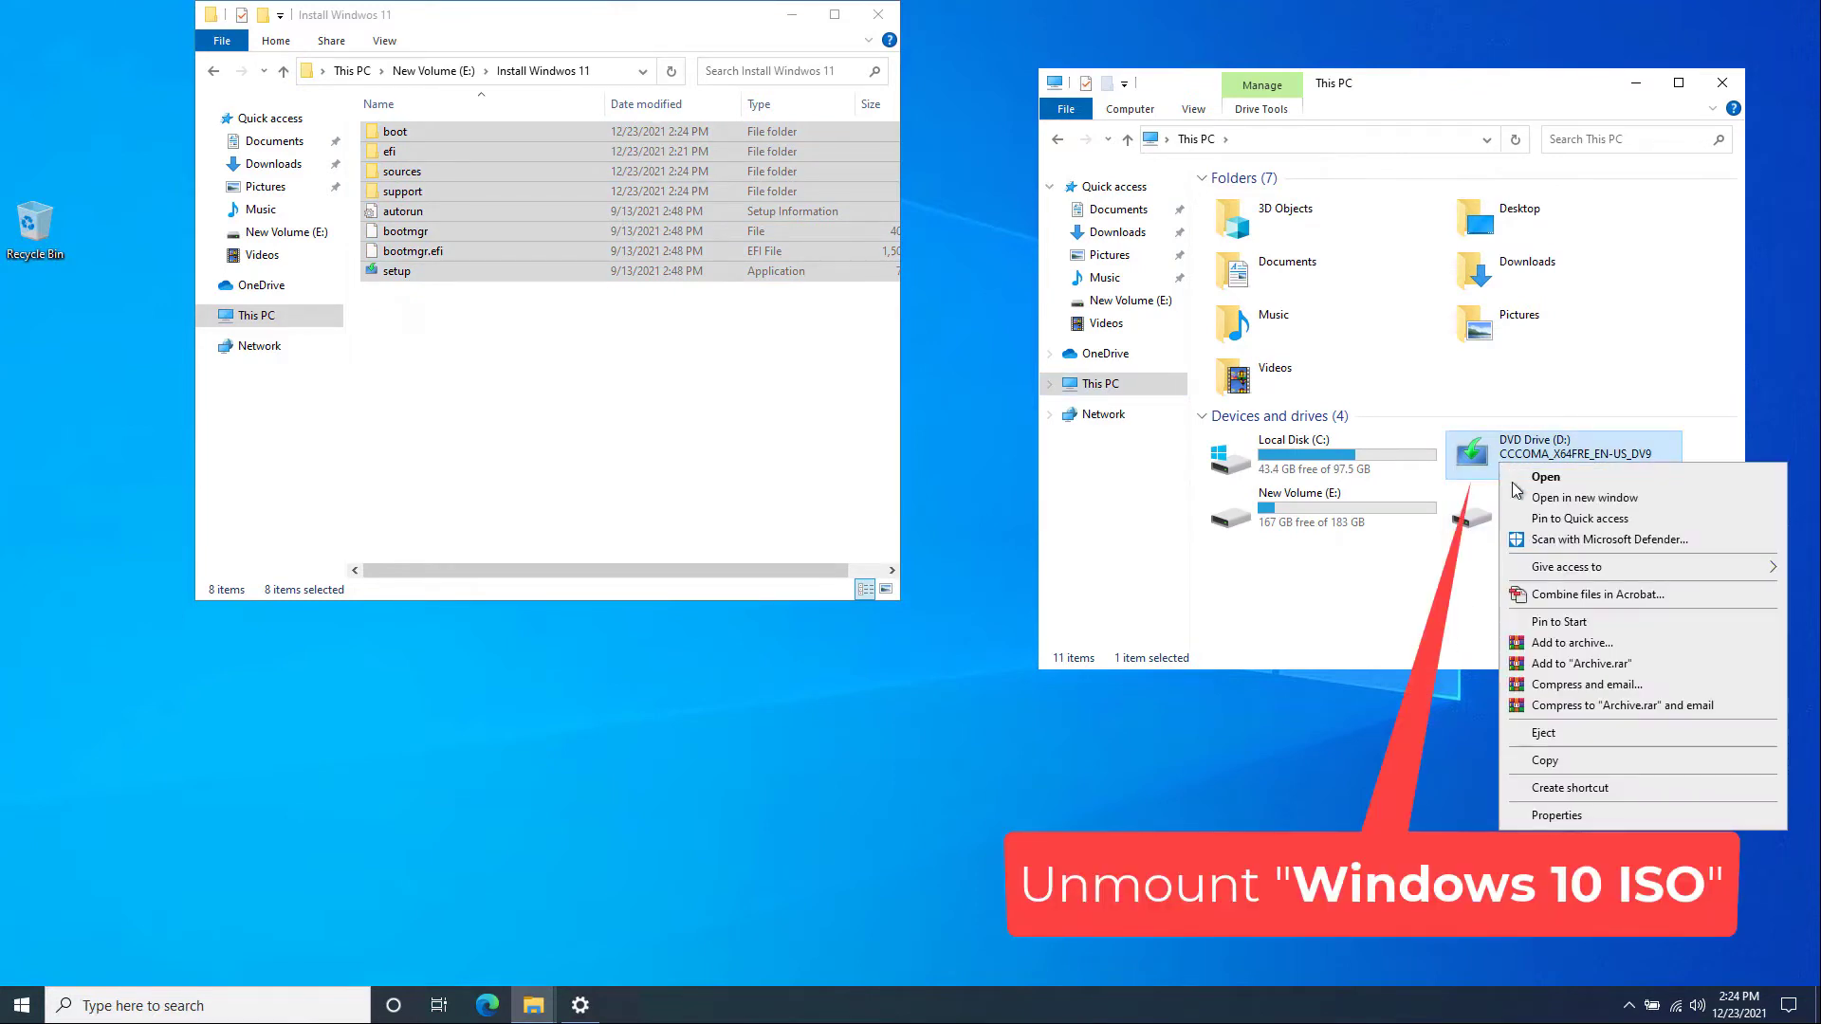
pyautogui.click(1552, 730)
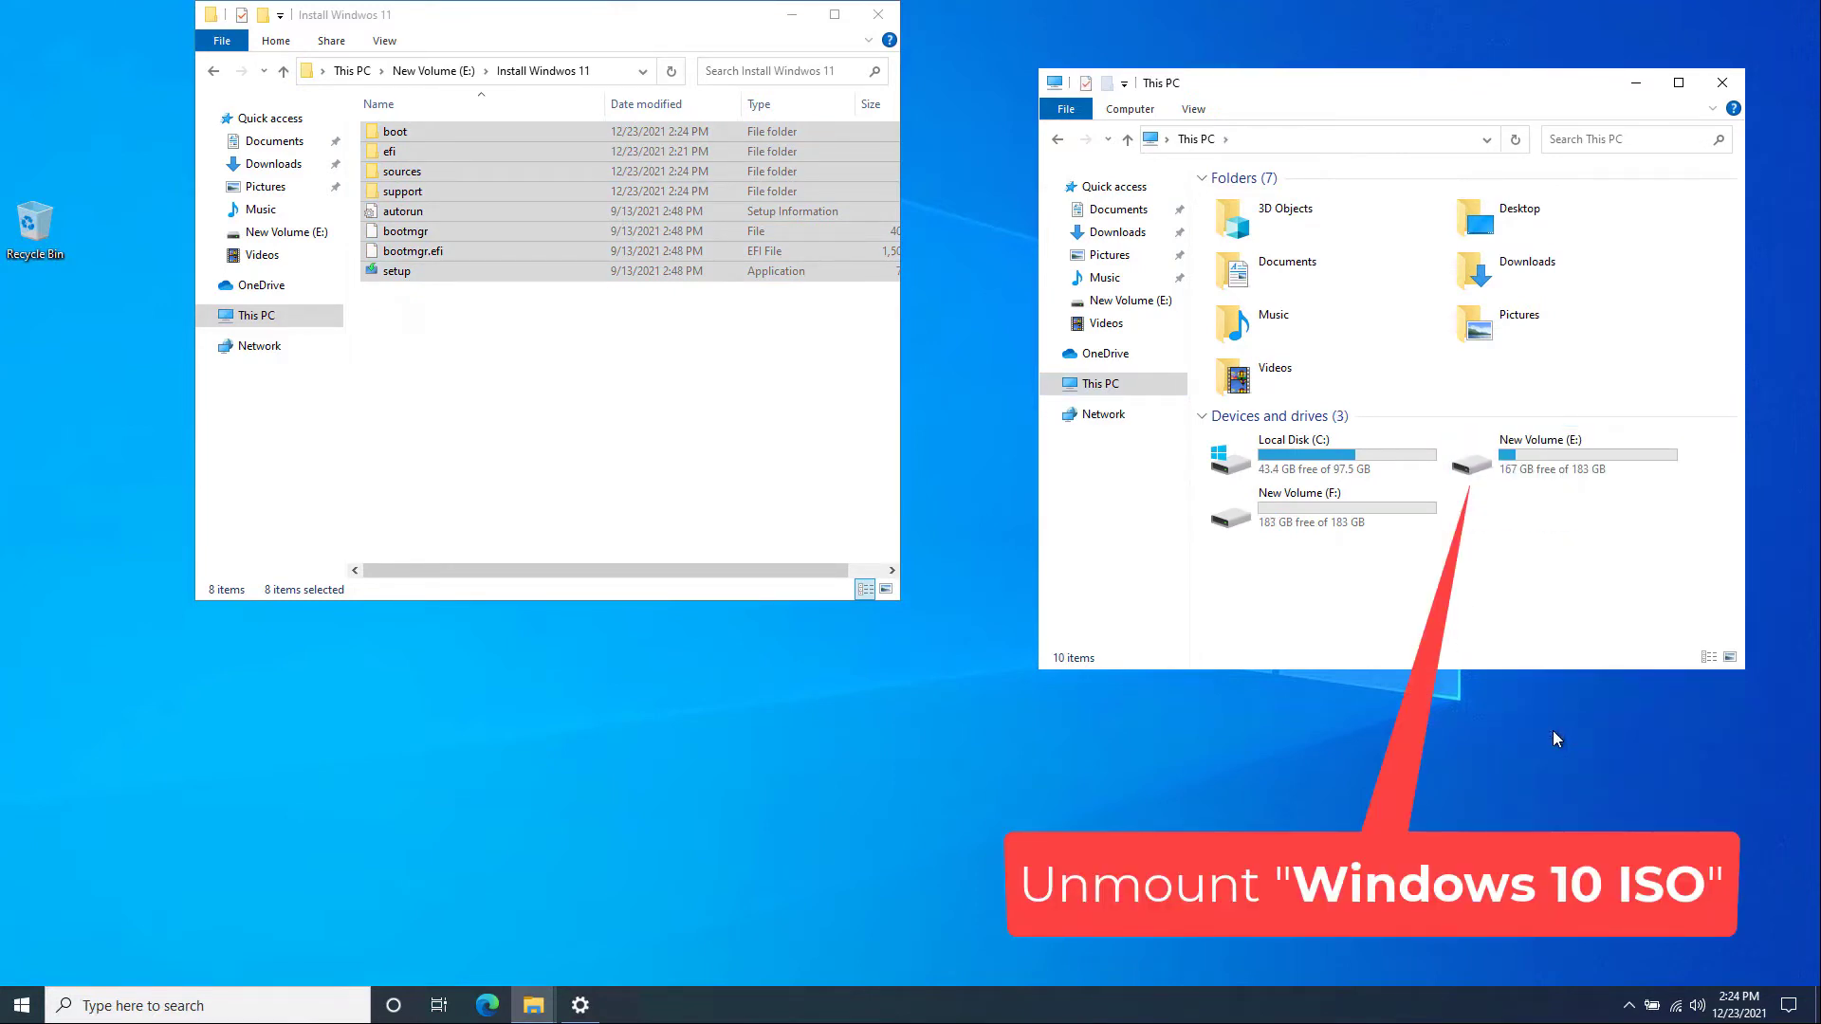
# - Open New Volume (E:) and mount the Windows 11 image en-us_windows_11_2021_x64
pyautogui.doubleClick(1518, 467)
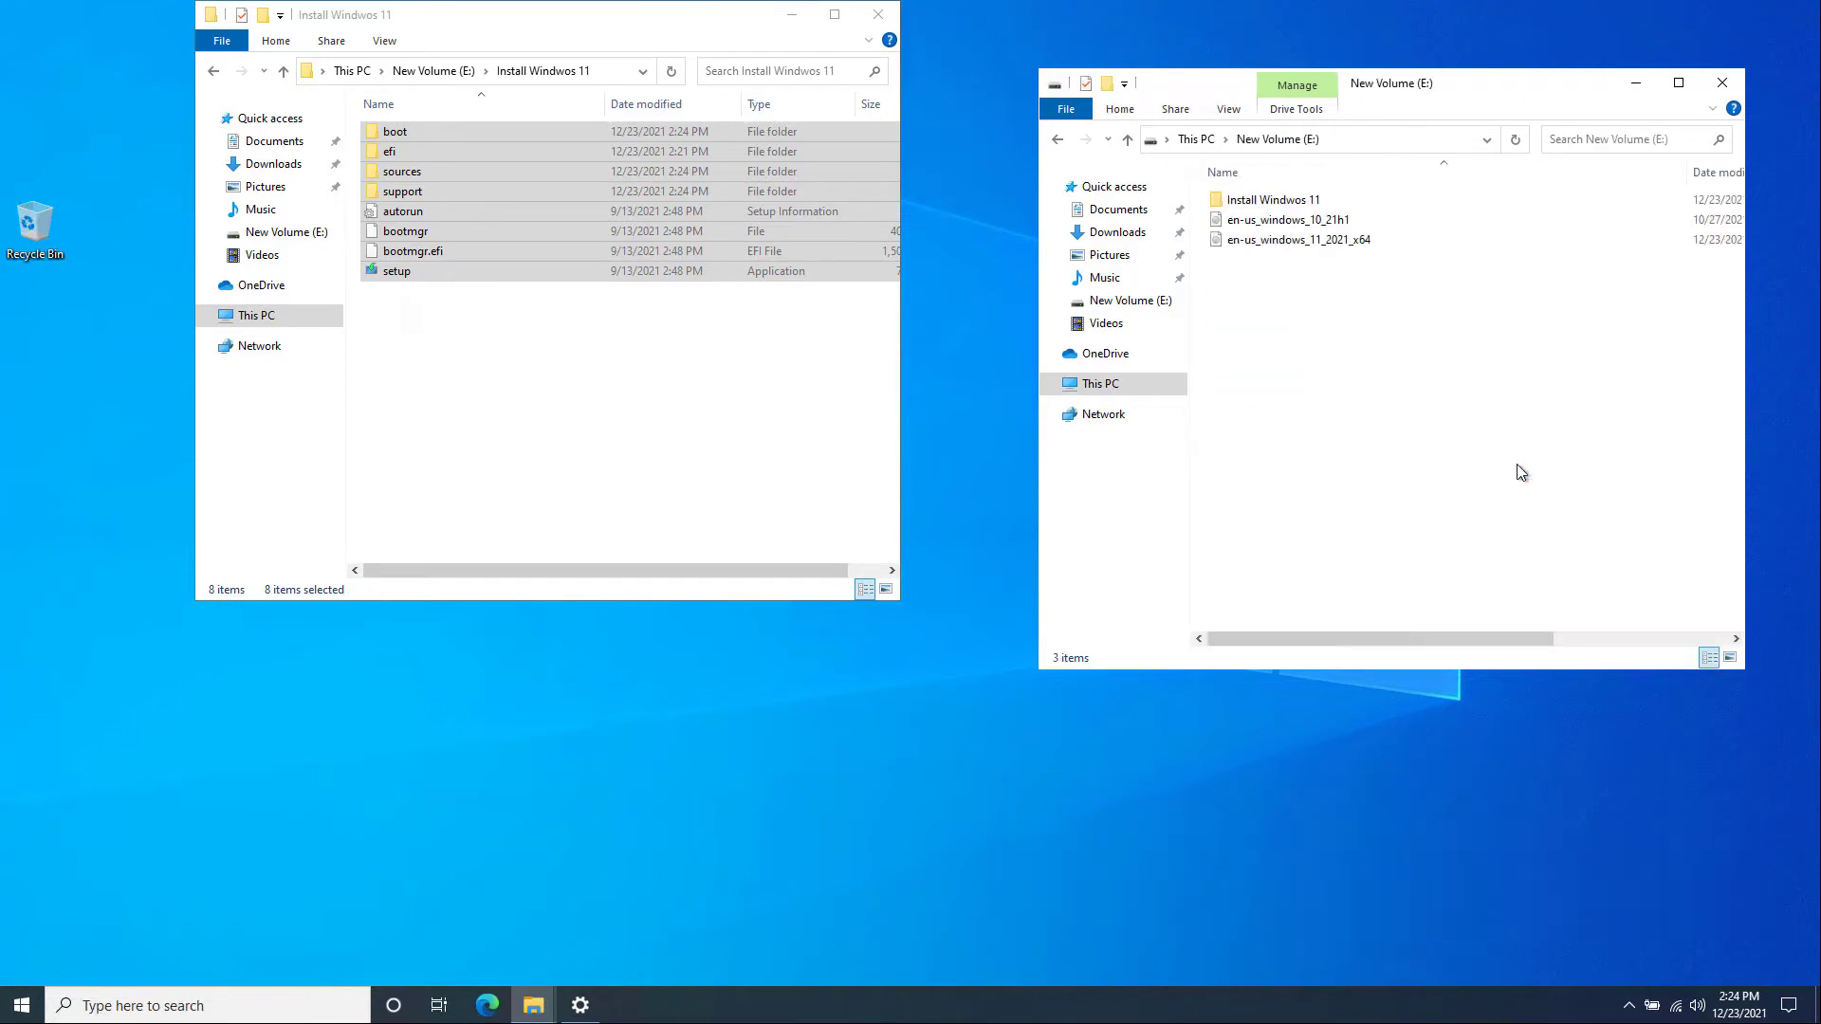
pyautogui.rightClick(1314, 241)
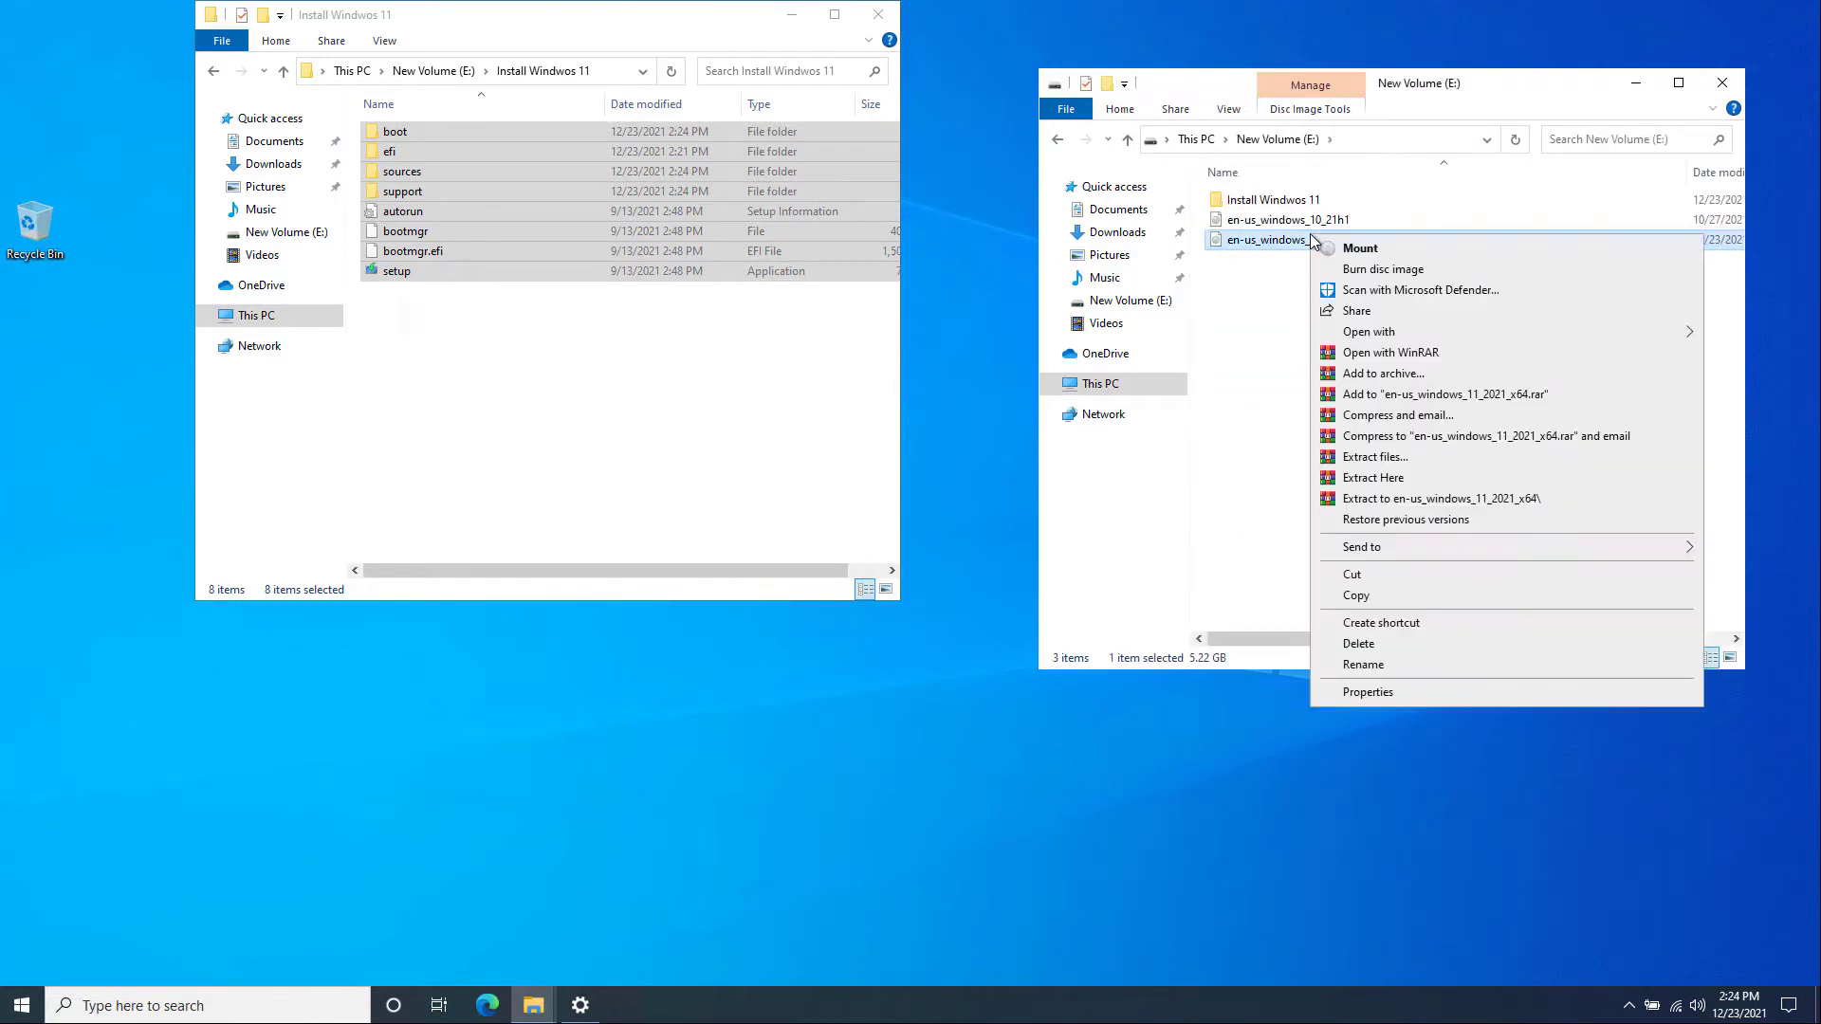
pyautogui.click(1359, 249)
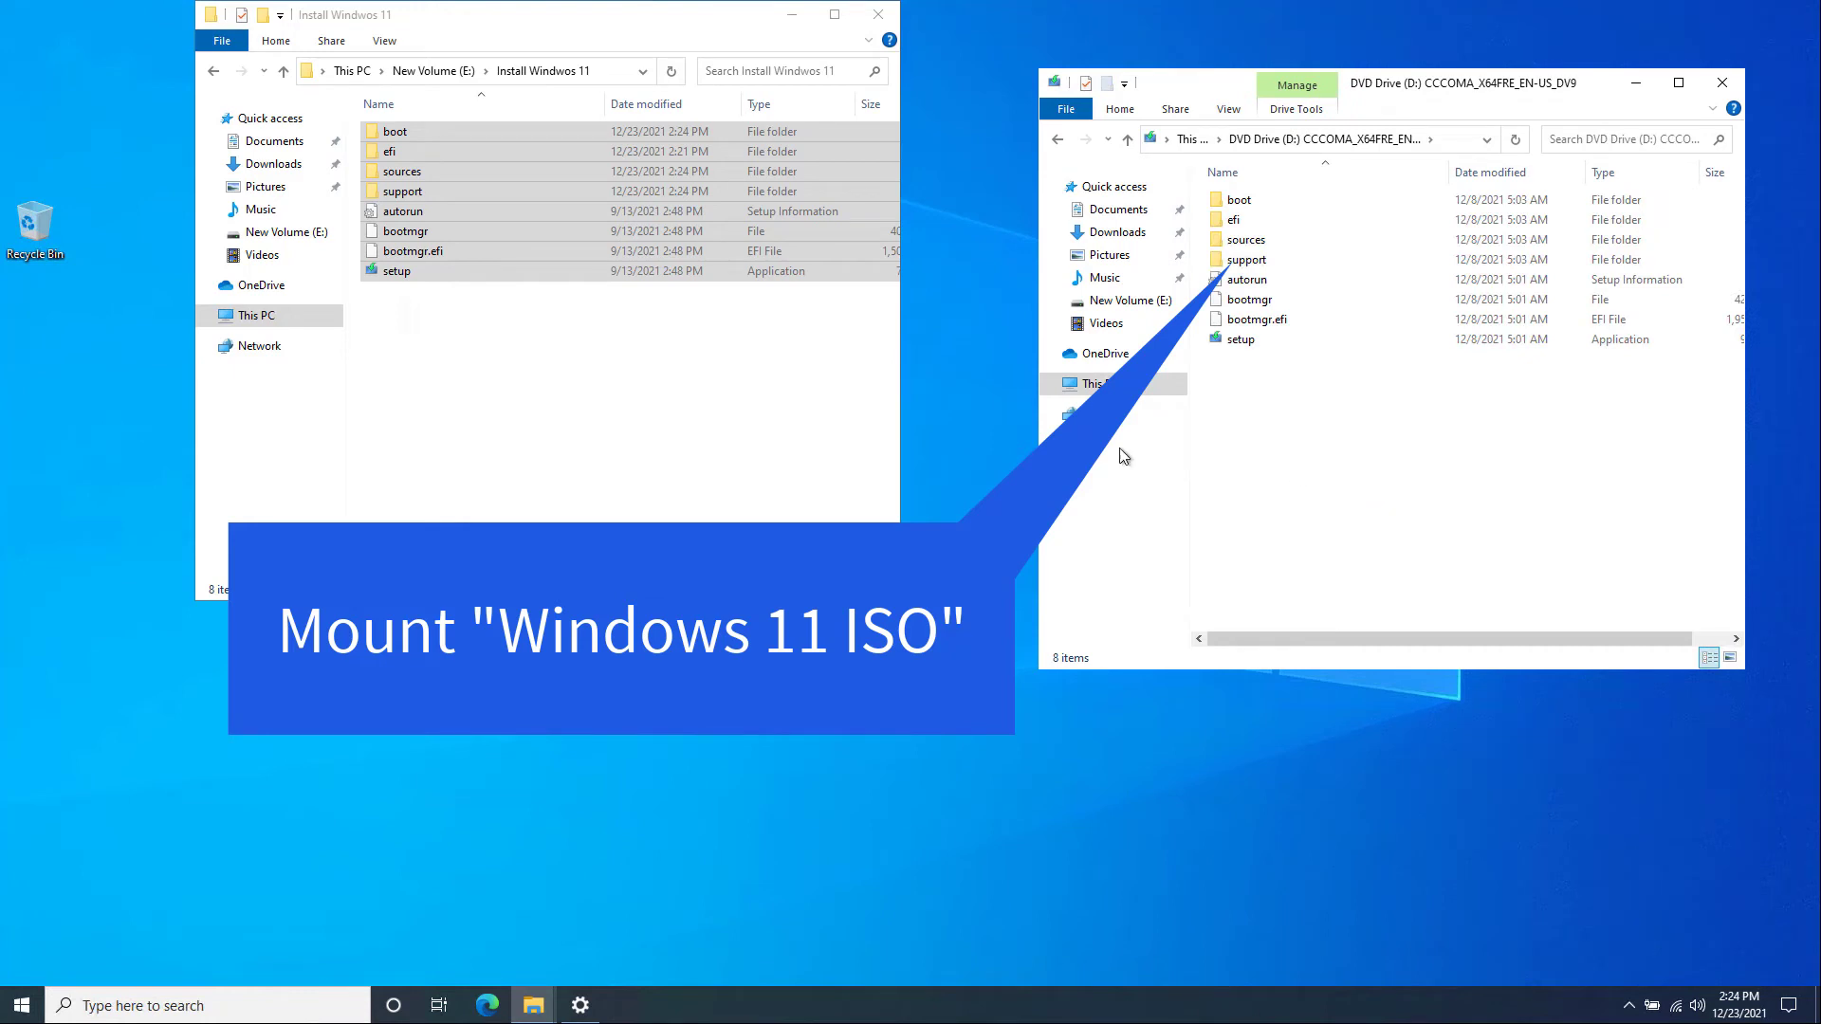
# - Open the sources folder inside Install Windwos 11, widen its window, and select install.wim
pyautogui.doubleClick(416, 172)
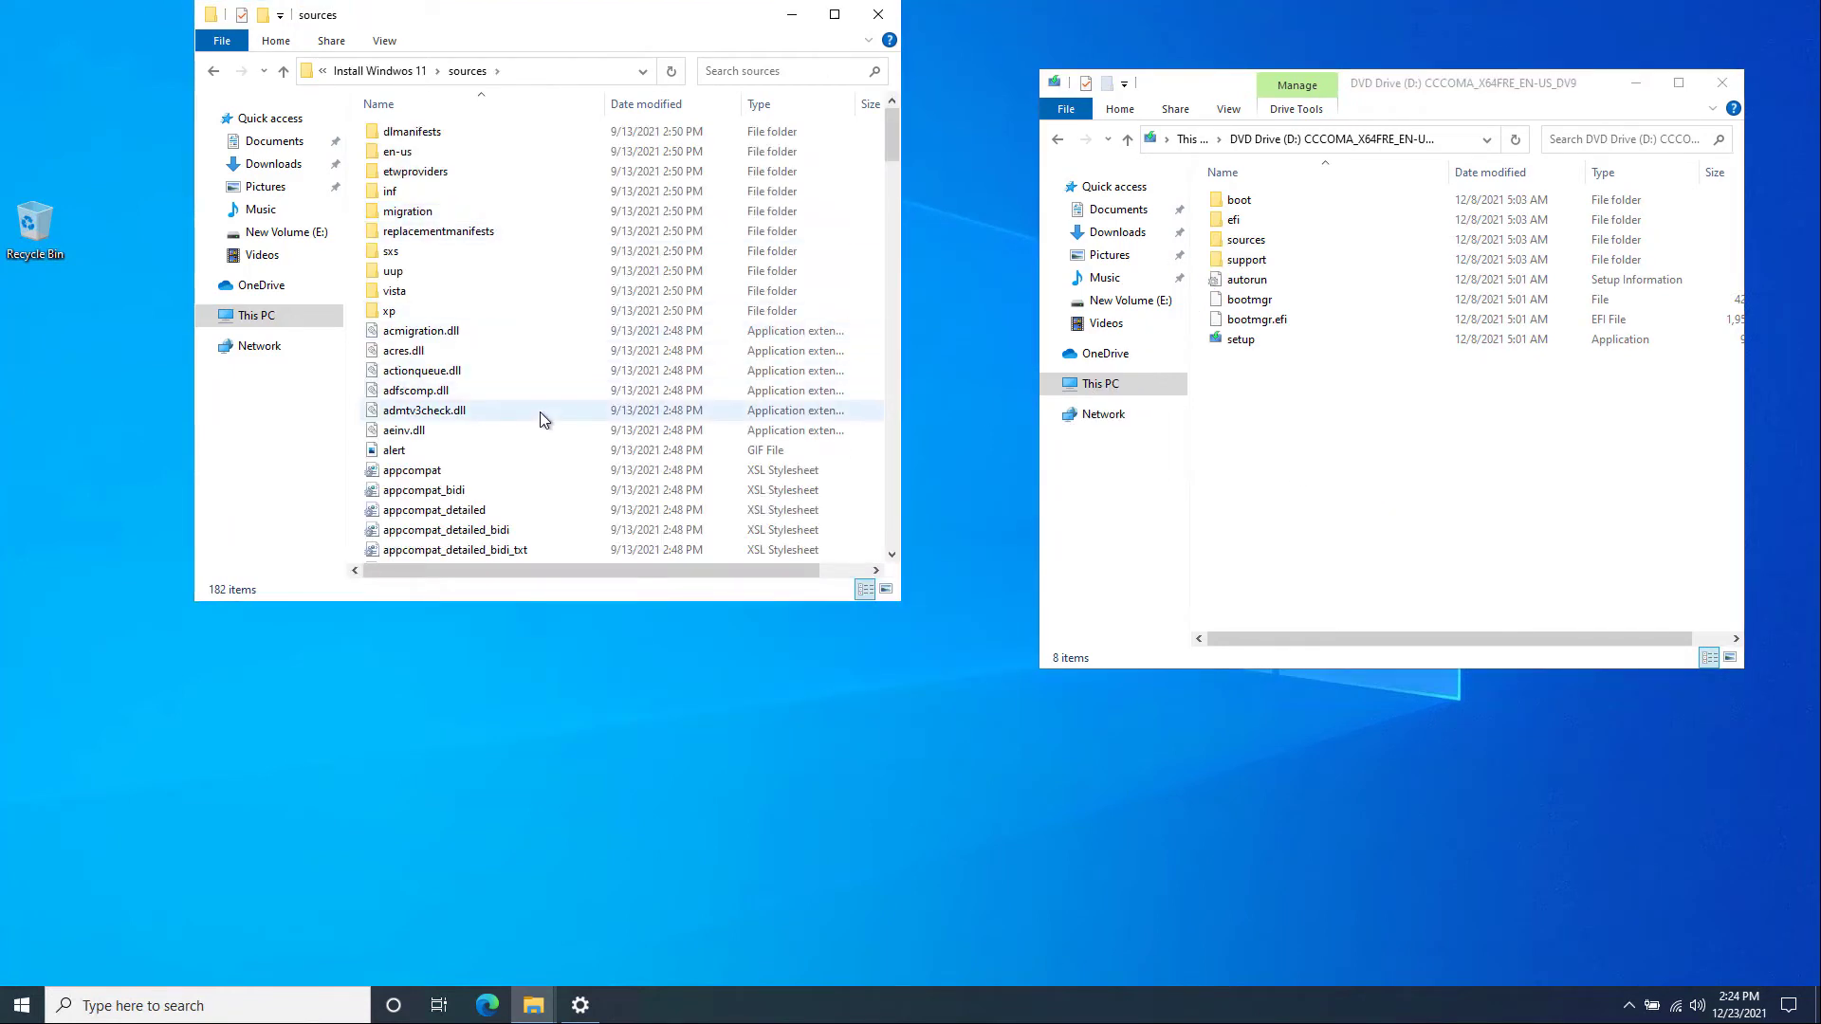
pyautogui.scroll(-2, 540, 412)
pyautogui.scroll(-5, 577, 430)
pyautogui.moveTo(614, 16); pyautogui.dragTo(419, 26)
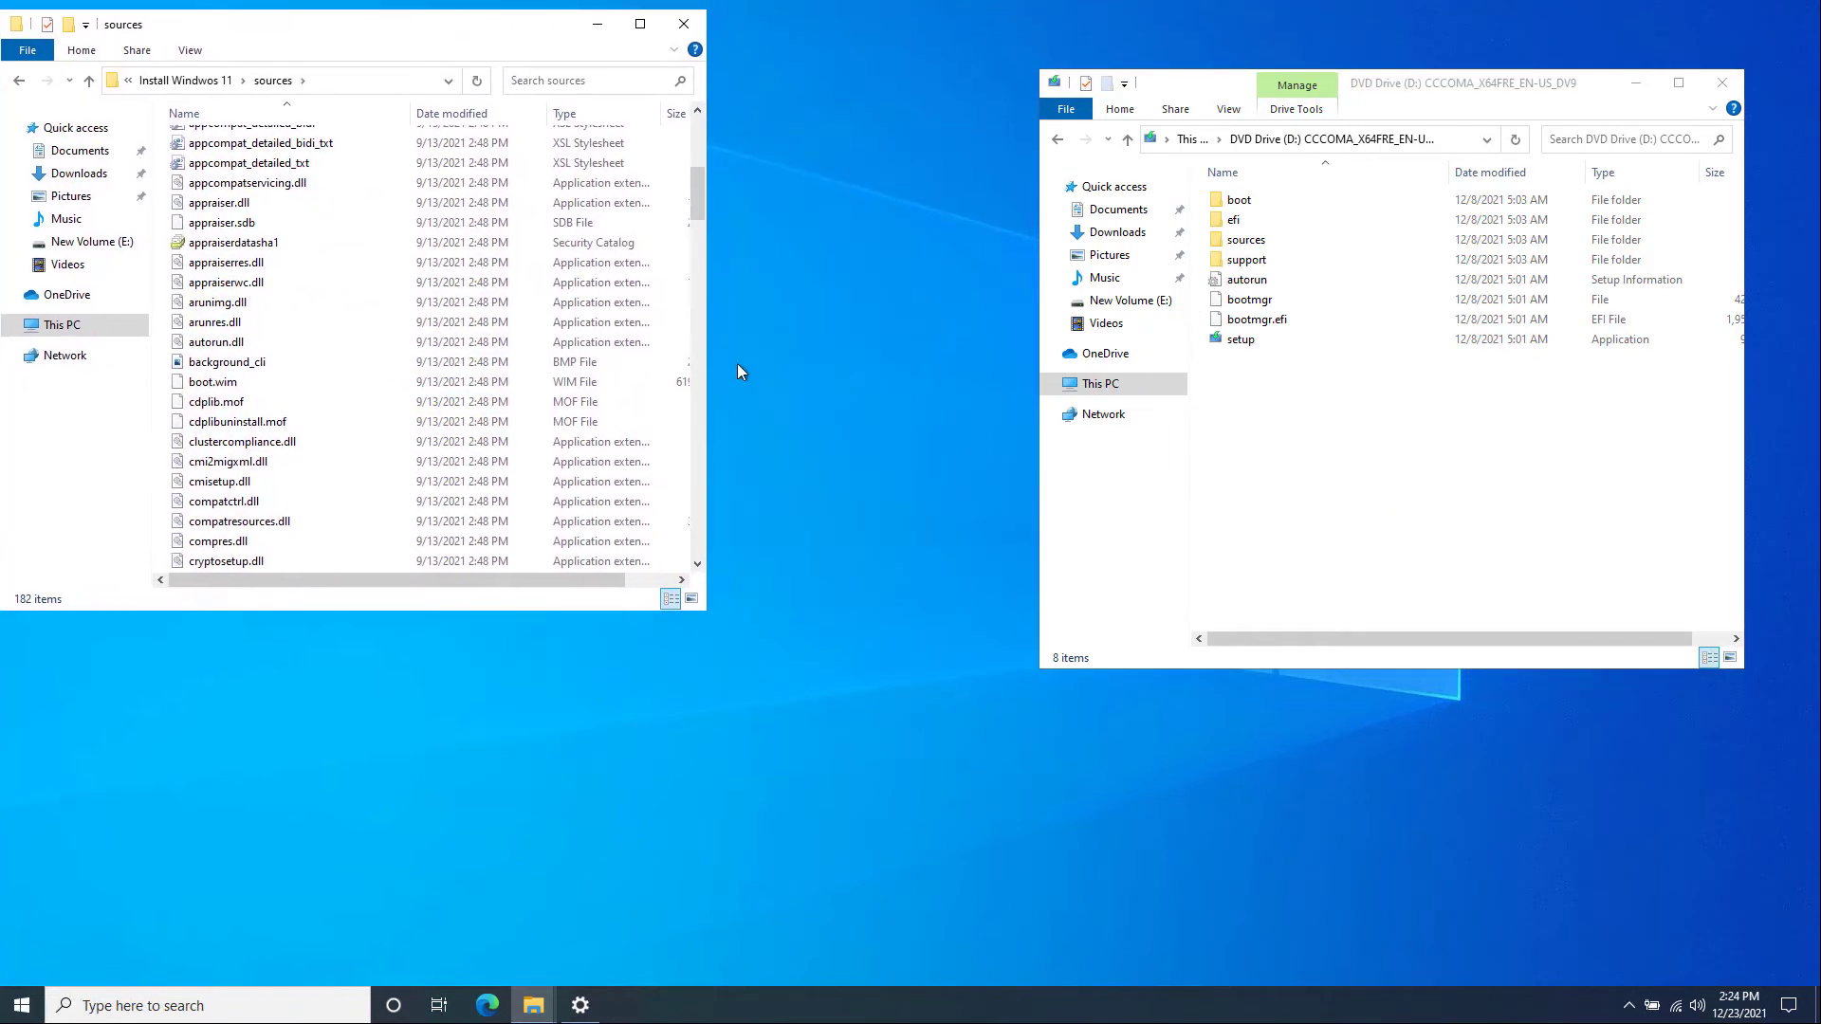
pyautogui.moveTo(737, 362); pyautogui.dragTo(980, 391)
pyautogui.click(520, 282)
pyautogui.scroll(-20, 519, 281)
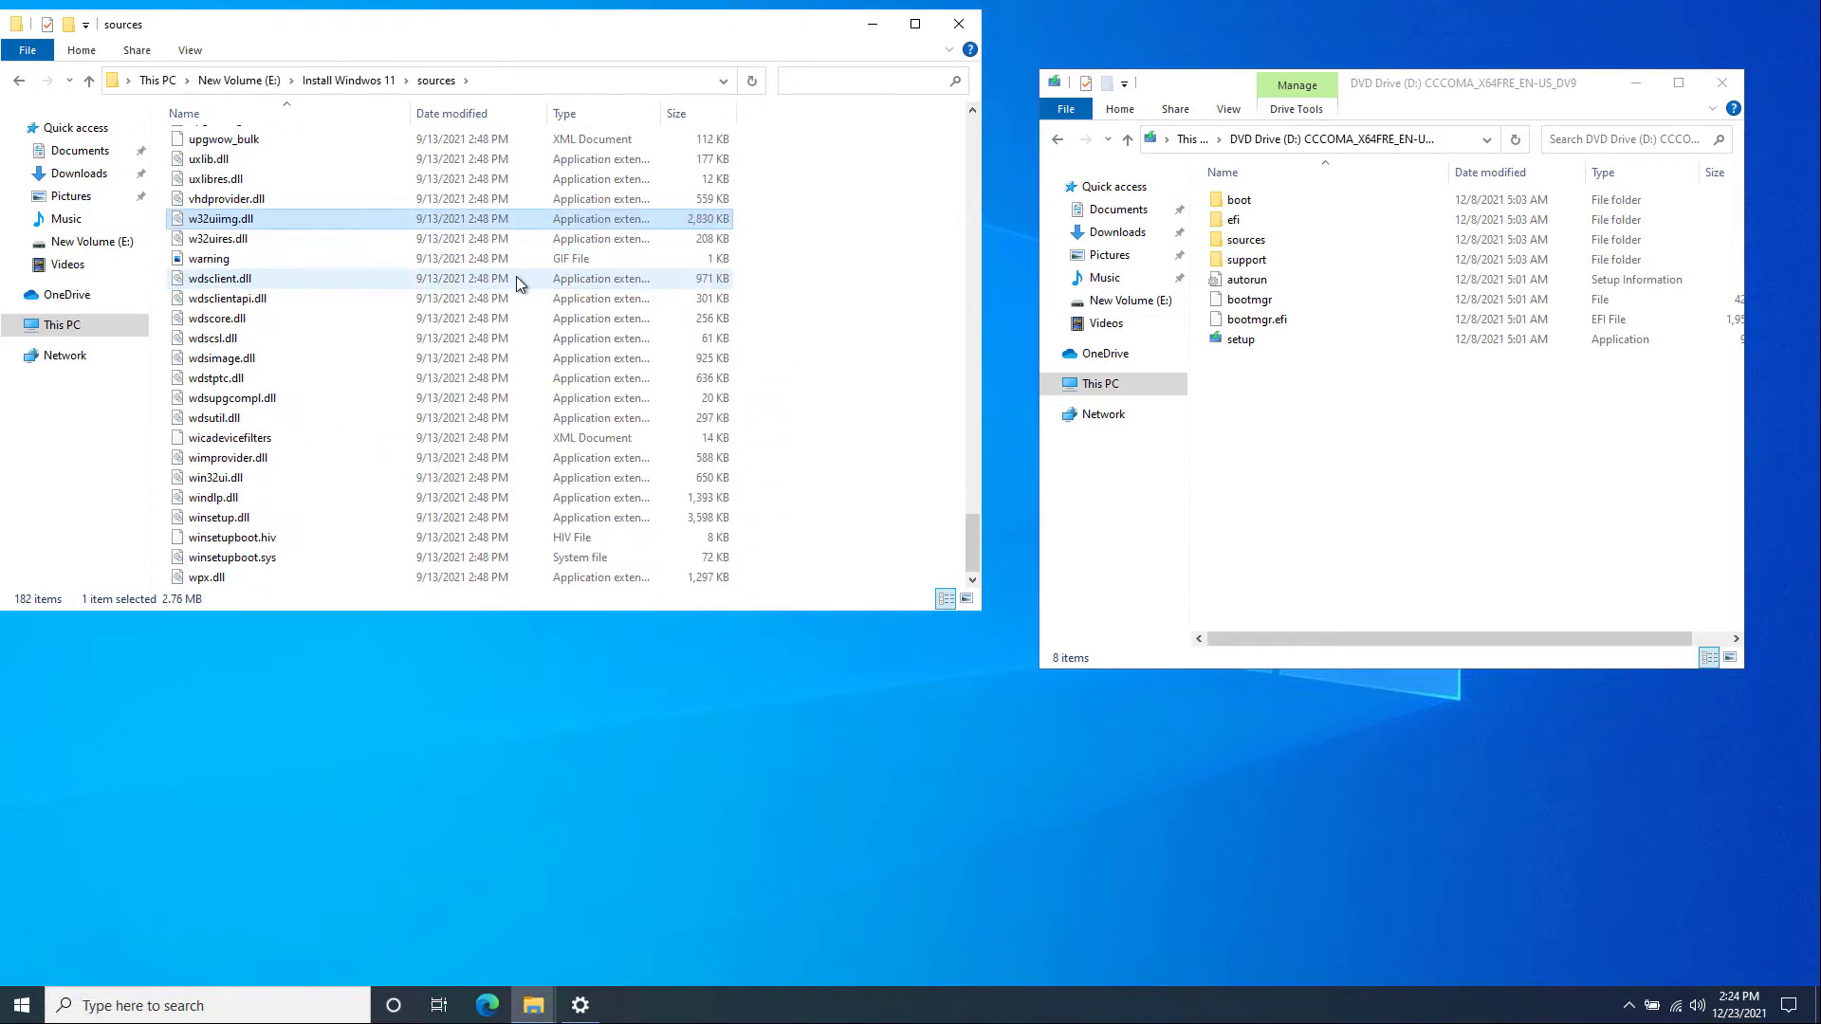
pyautogui.click(520, 338)
pyautogui.scroll(20, 723, 439)
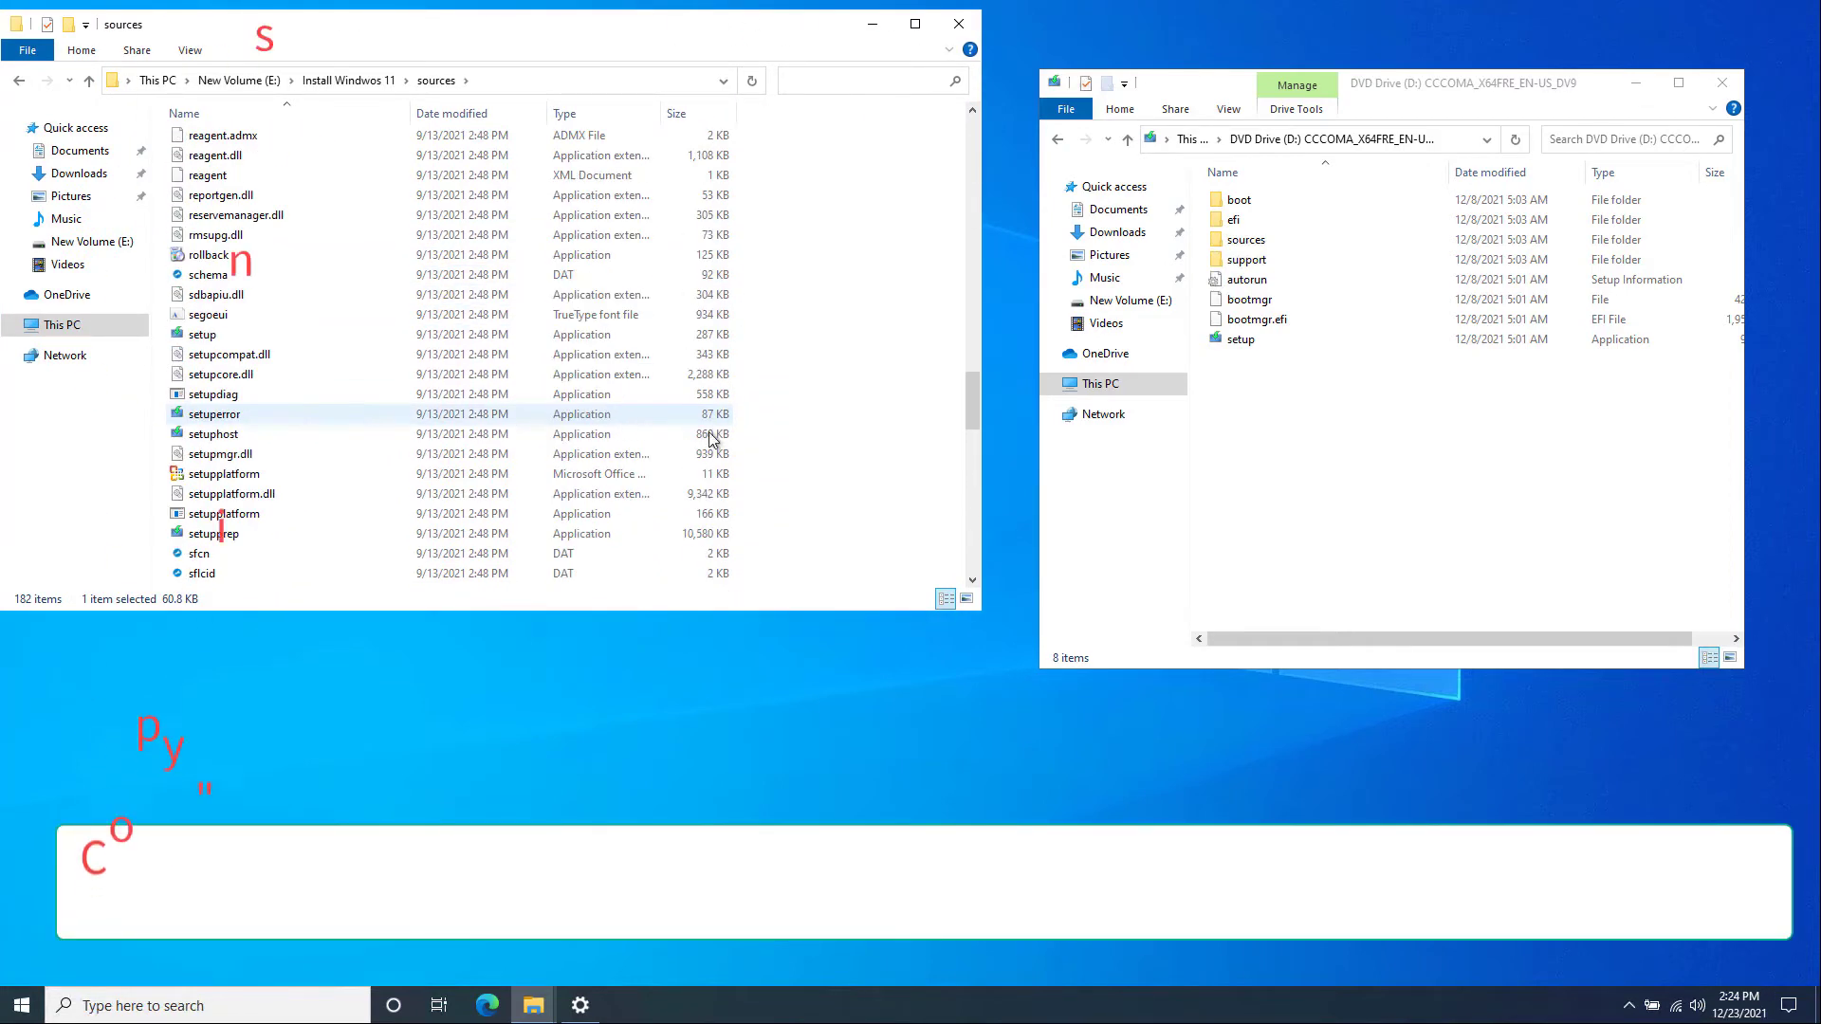
pyautogui.scroll(5, 723, 439)
pyautogui.click(218, 497)
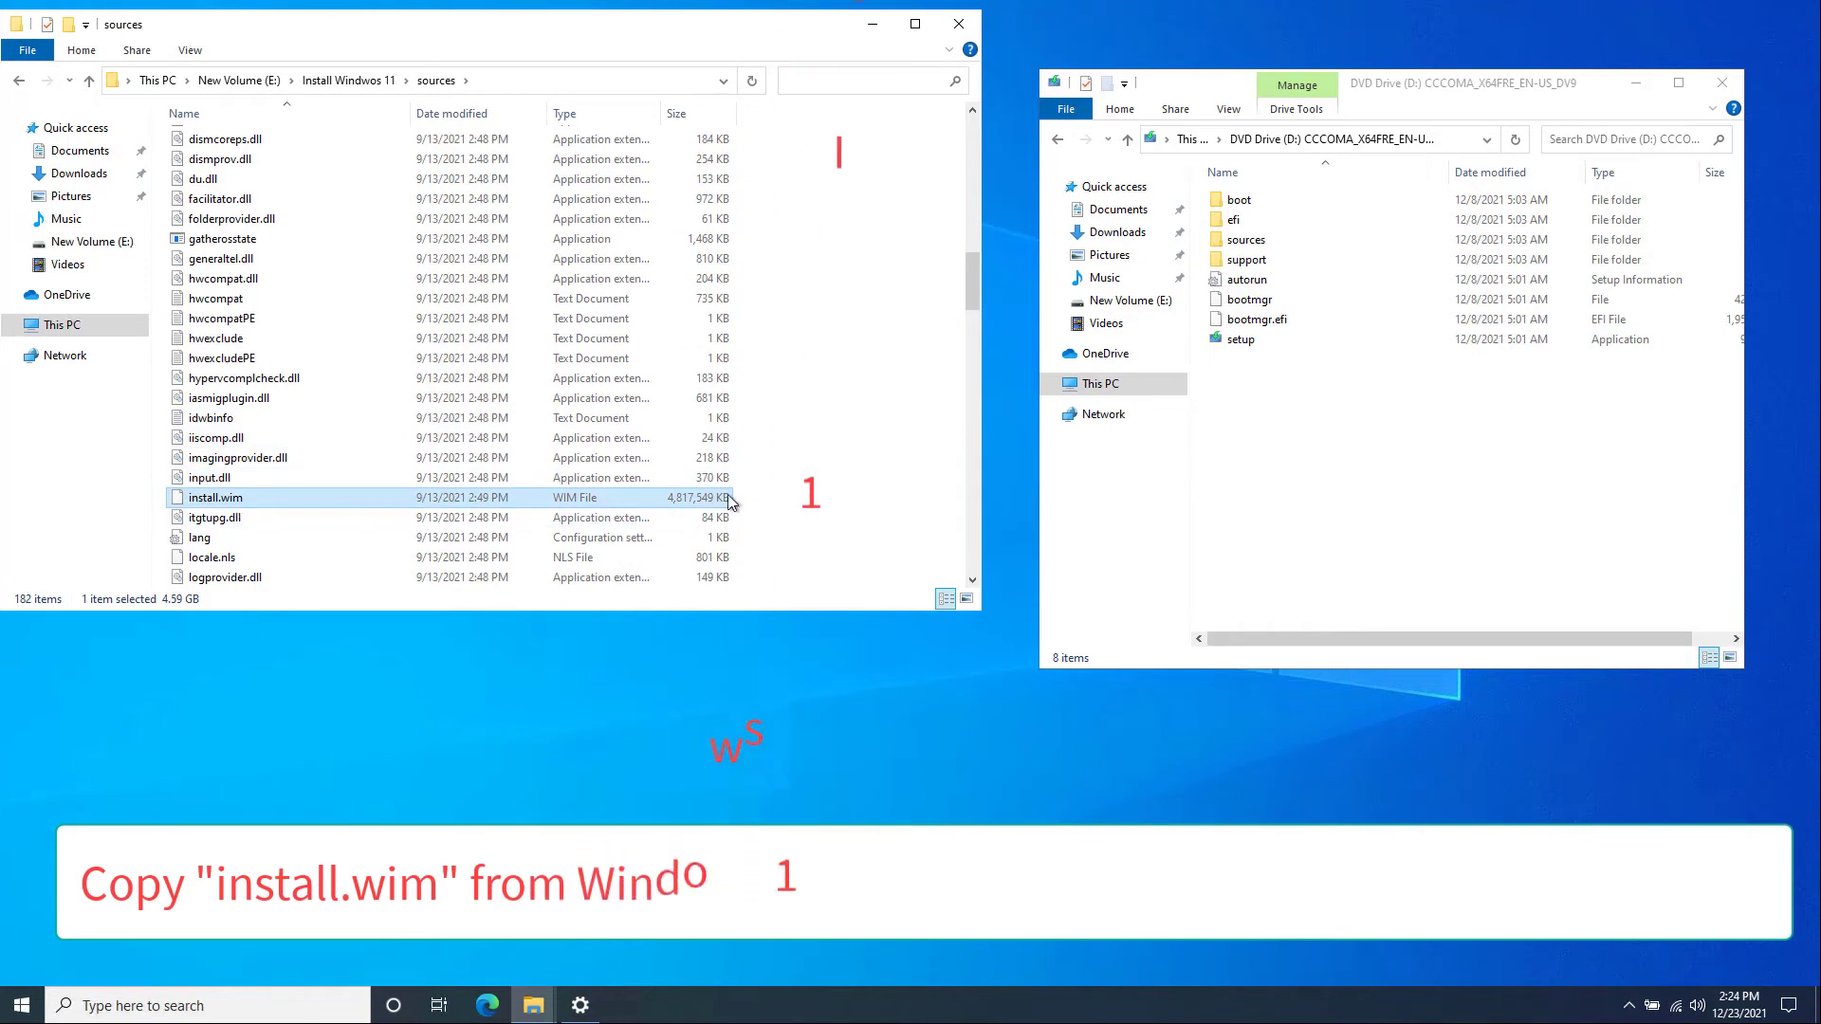
# - Open the sources folder on DVD Drive (D:) and go through its files beginning with "i" to find install.wim
pyautogui.click(1248, 242)
pyautogui.doubleClick(1249, 250)
pyautogui.click(1250, 249)
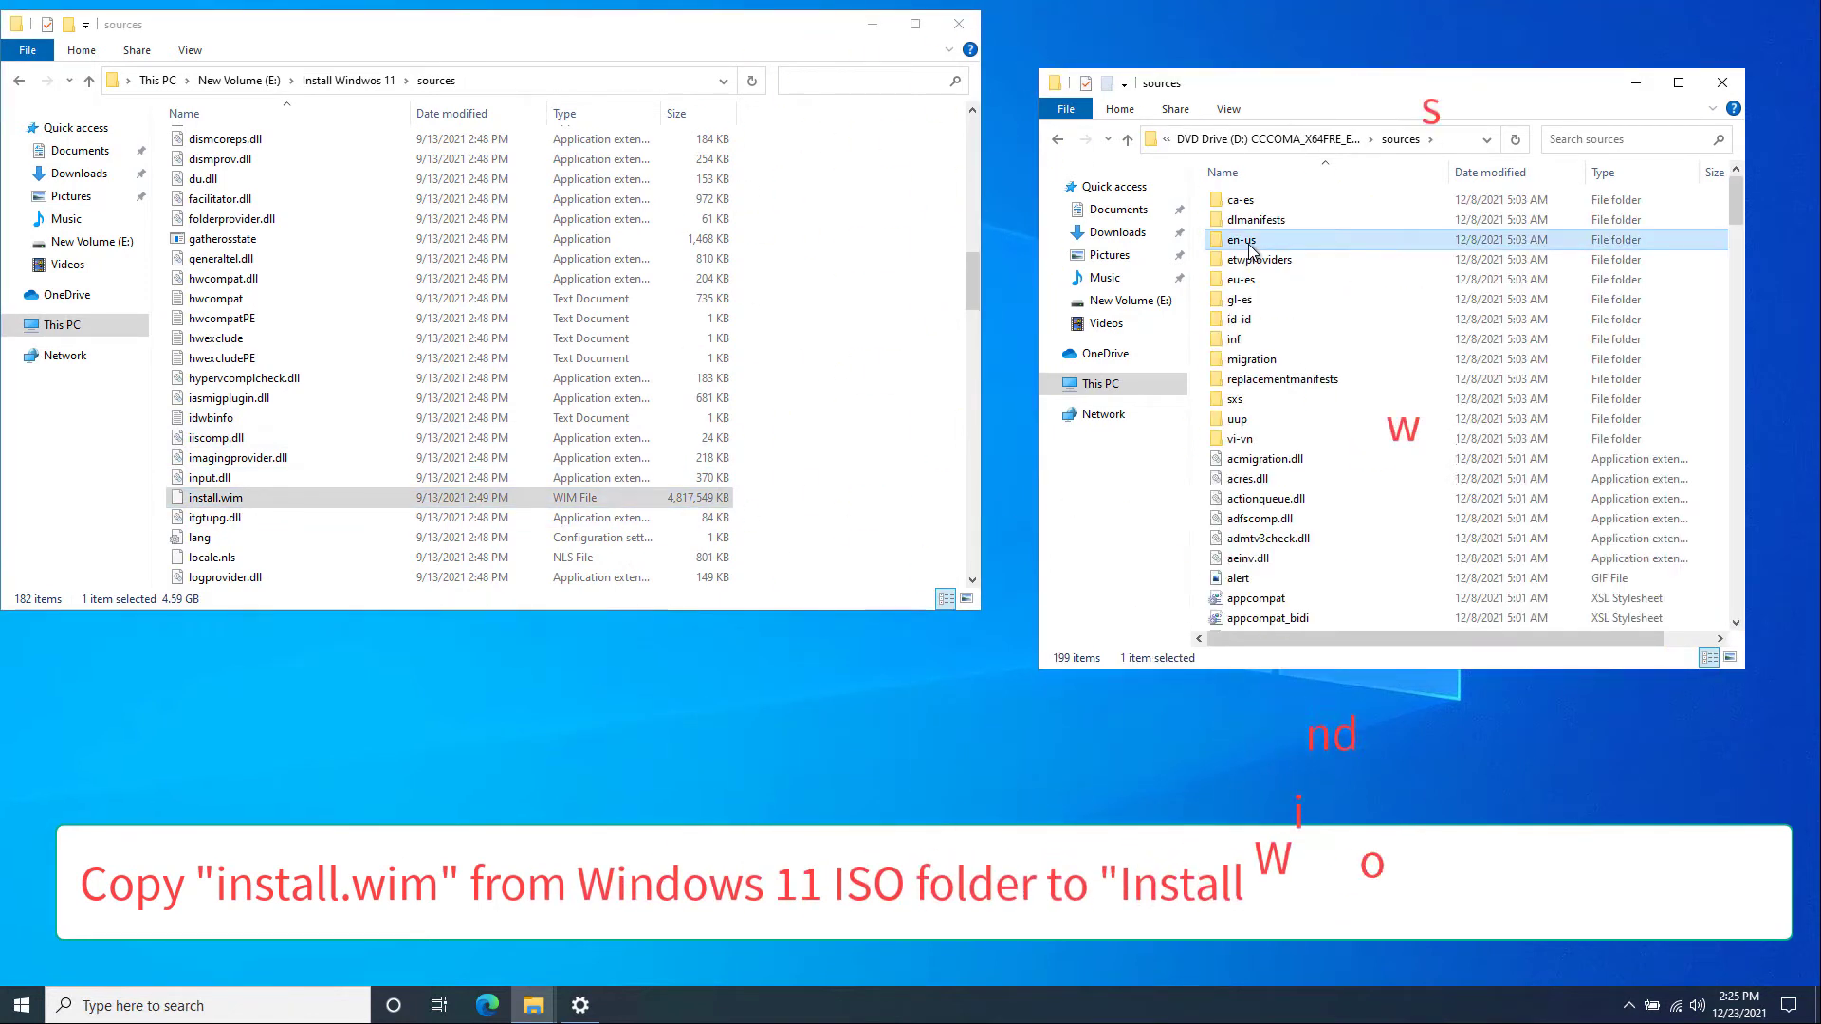
pyautogui.press('i')
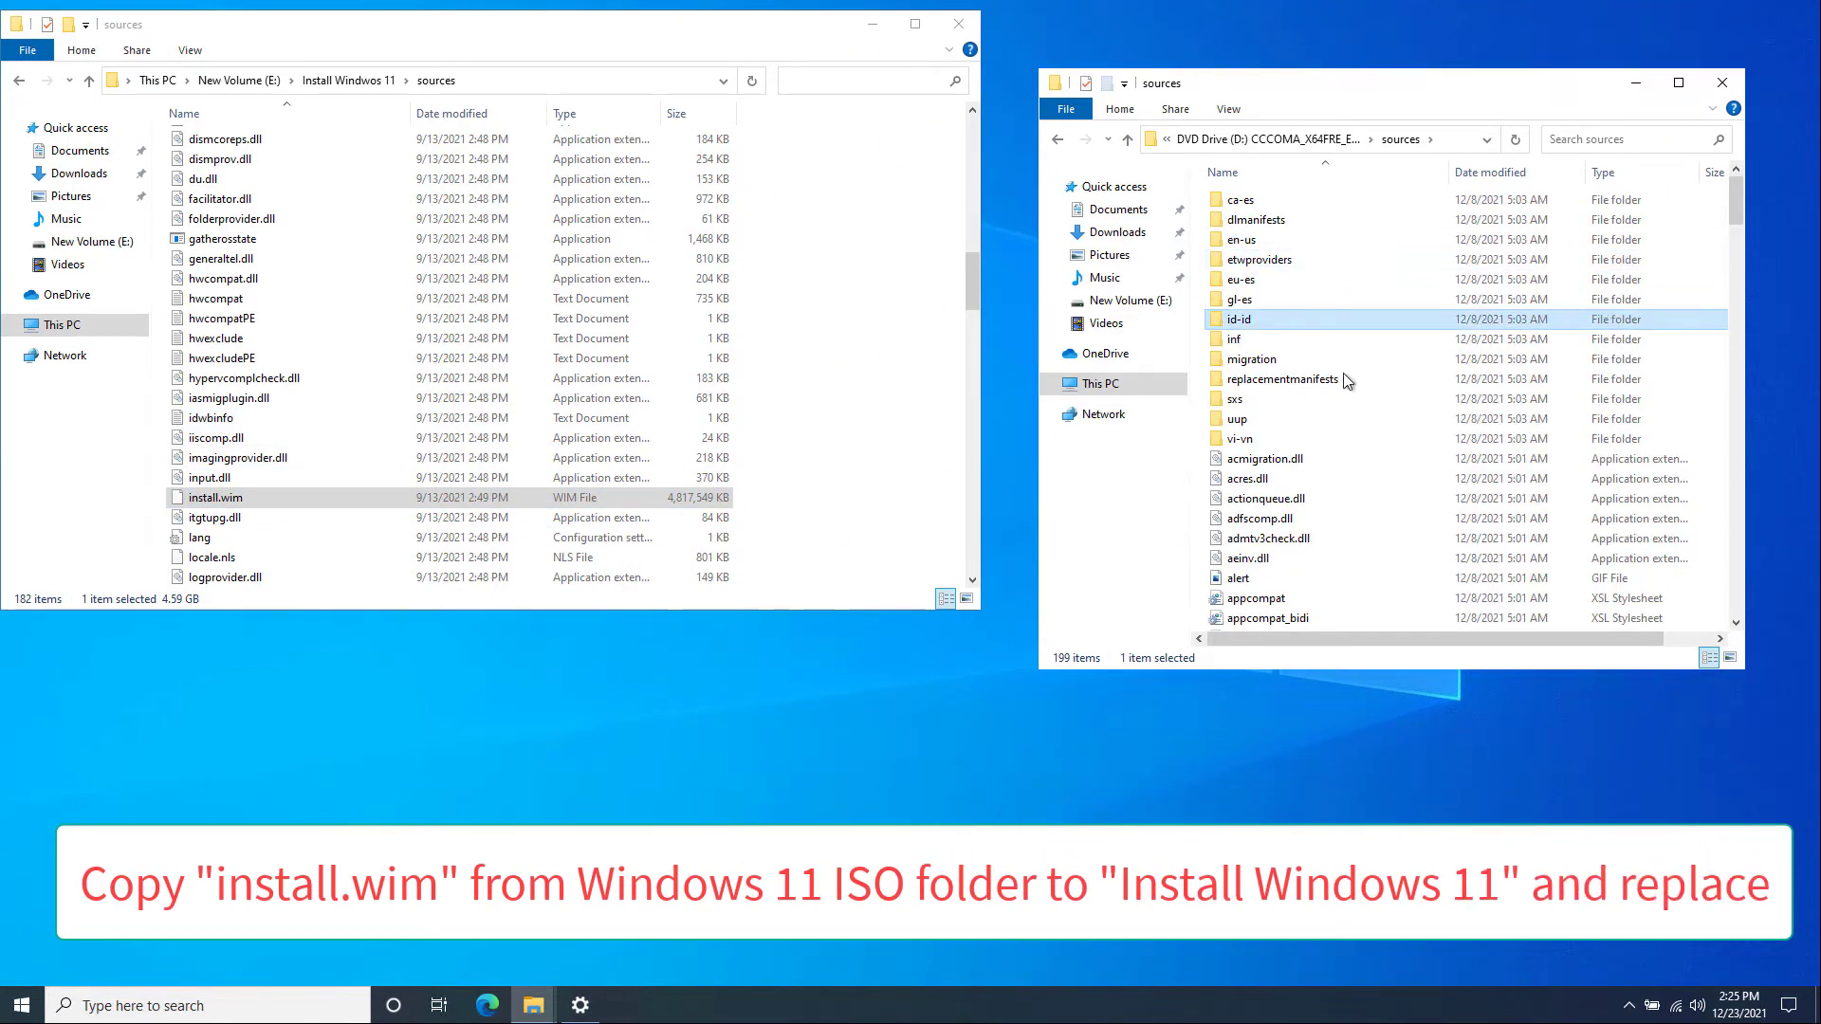
pyautogui.press('i')
pyautogui.press('i')
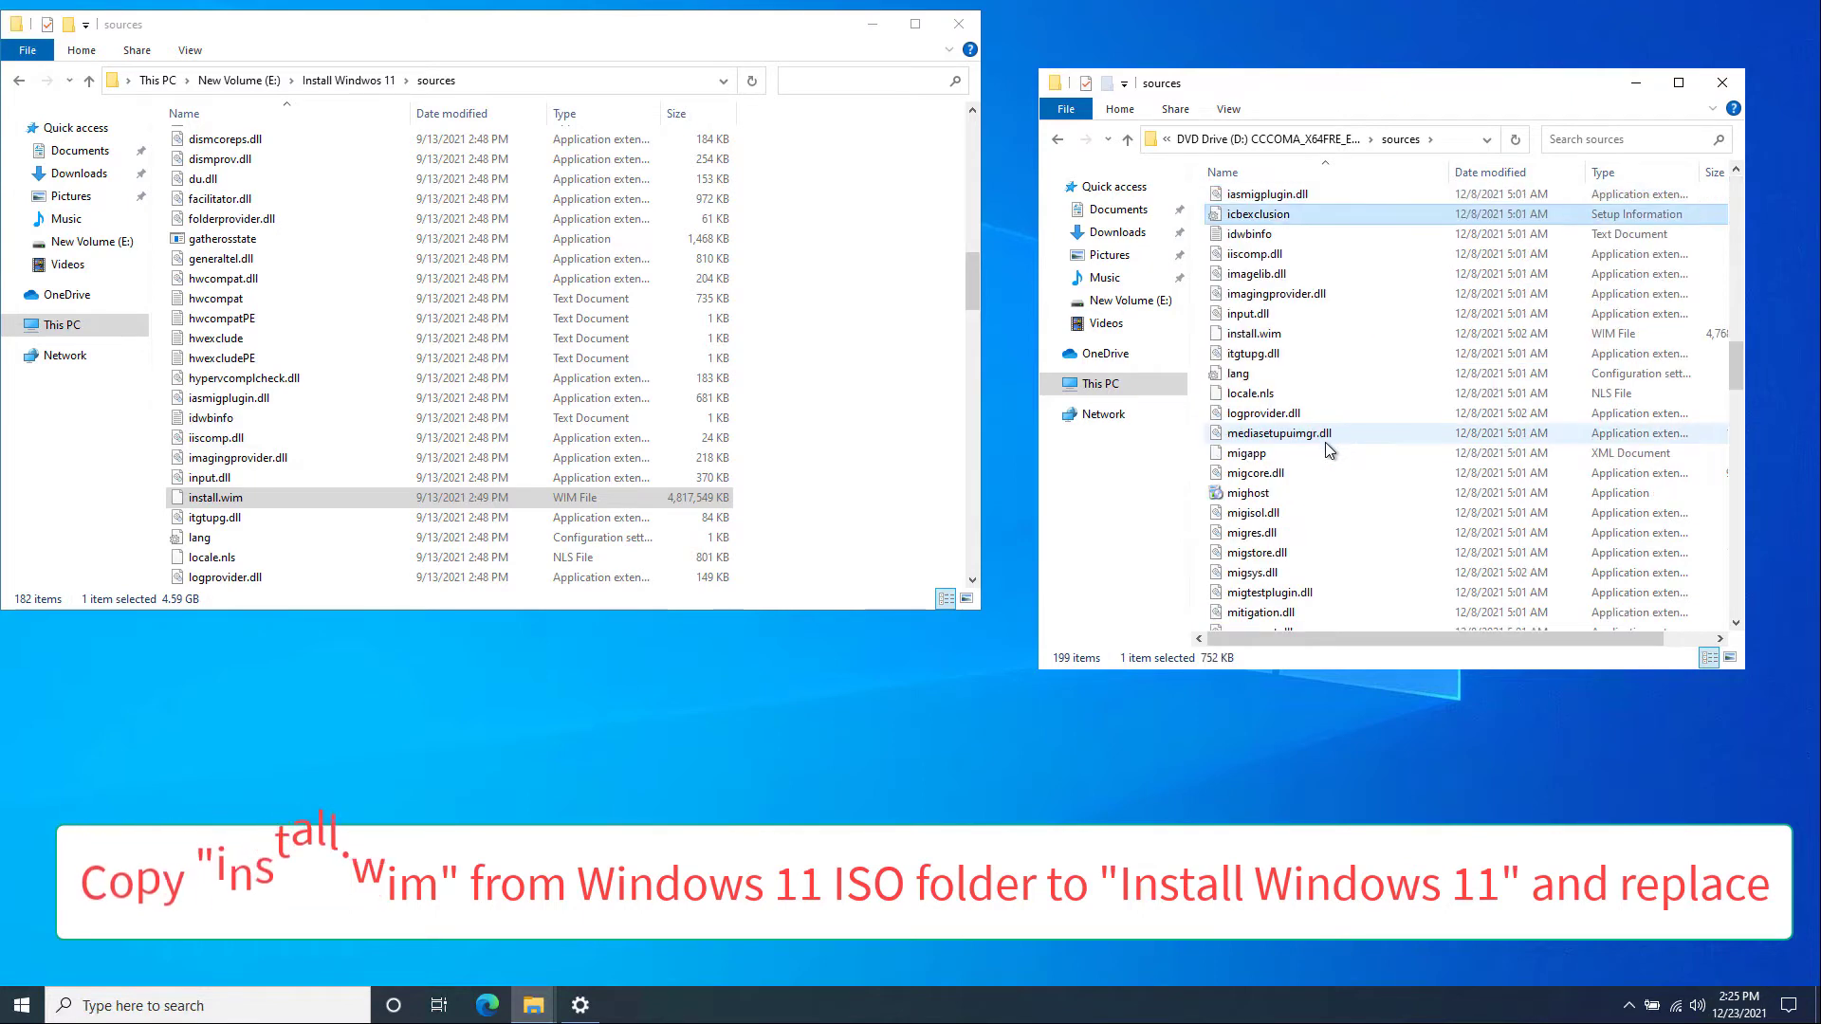
pyautogui.press('i')
pyautogui.press('i')
pyautogui.press('i')
pyautogui.press('i')
pyautogui.press('i')
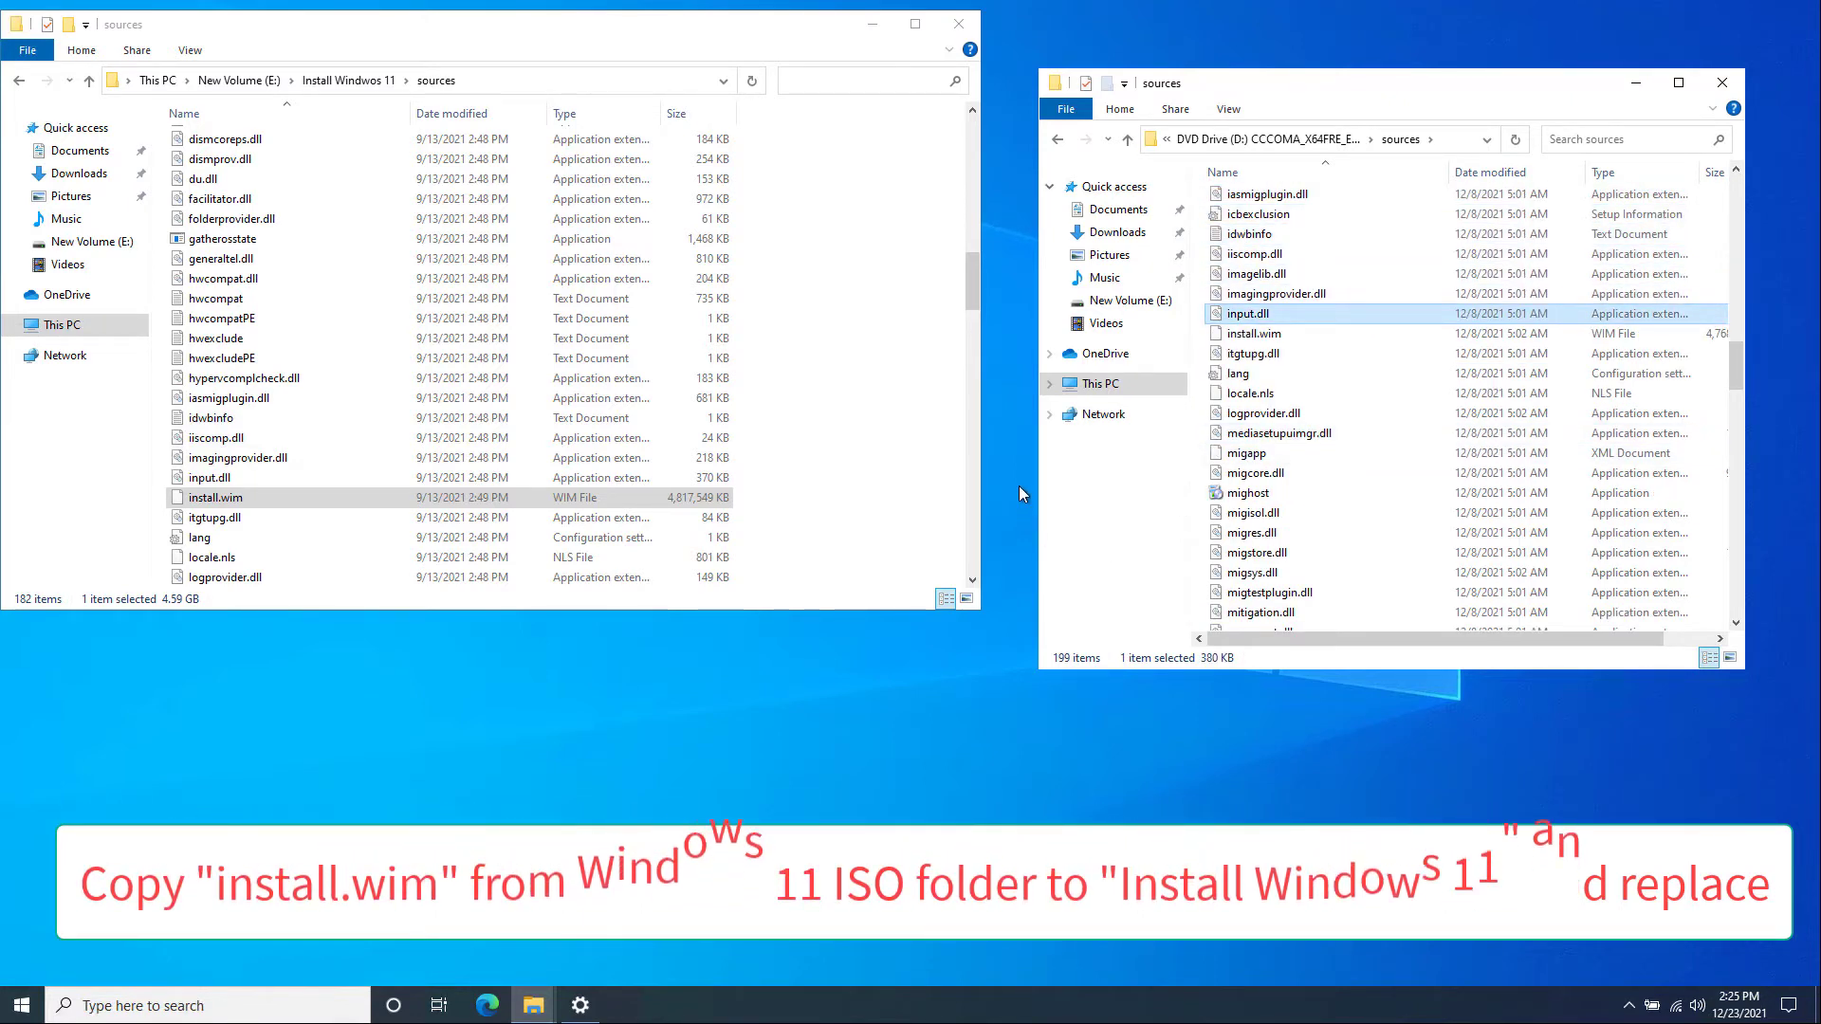
# - Arrange the two sources windows side by side and widen the DVD Drive (D:) window to show the Size column
pyautogui.moveTo(1264, 88); pyautogui.dragTo(1111, 118)
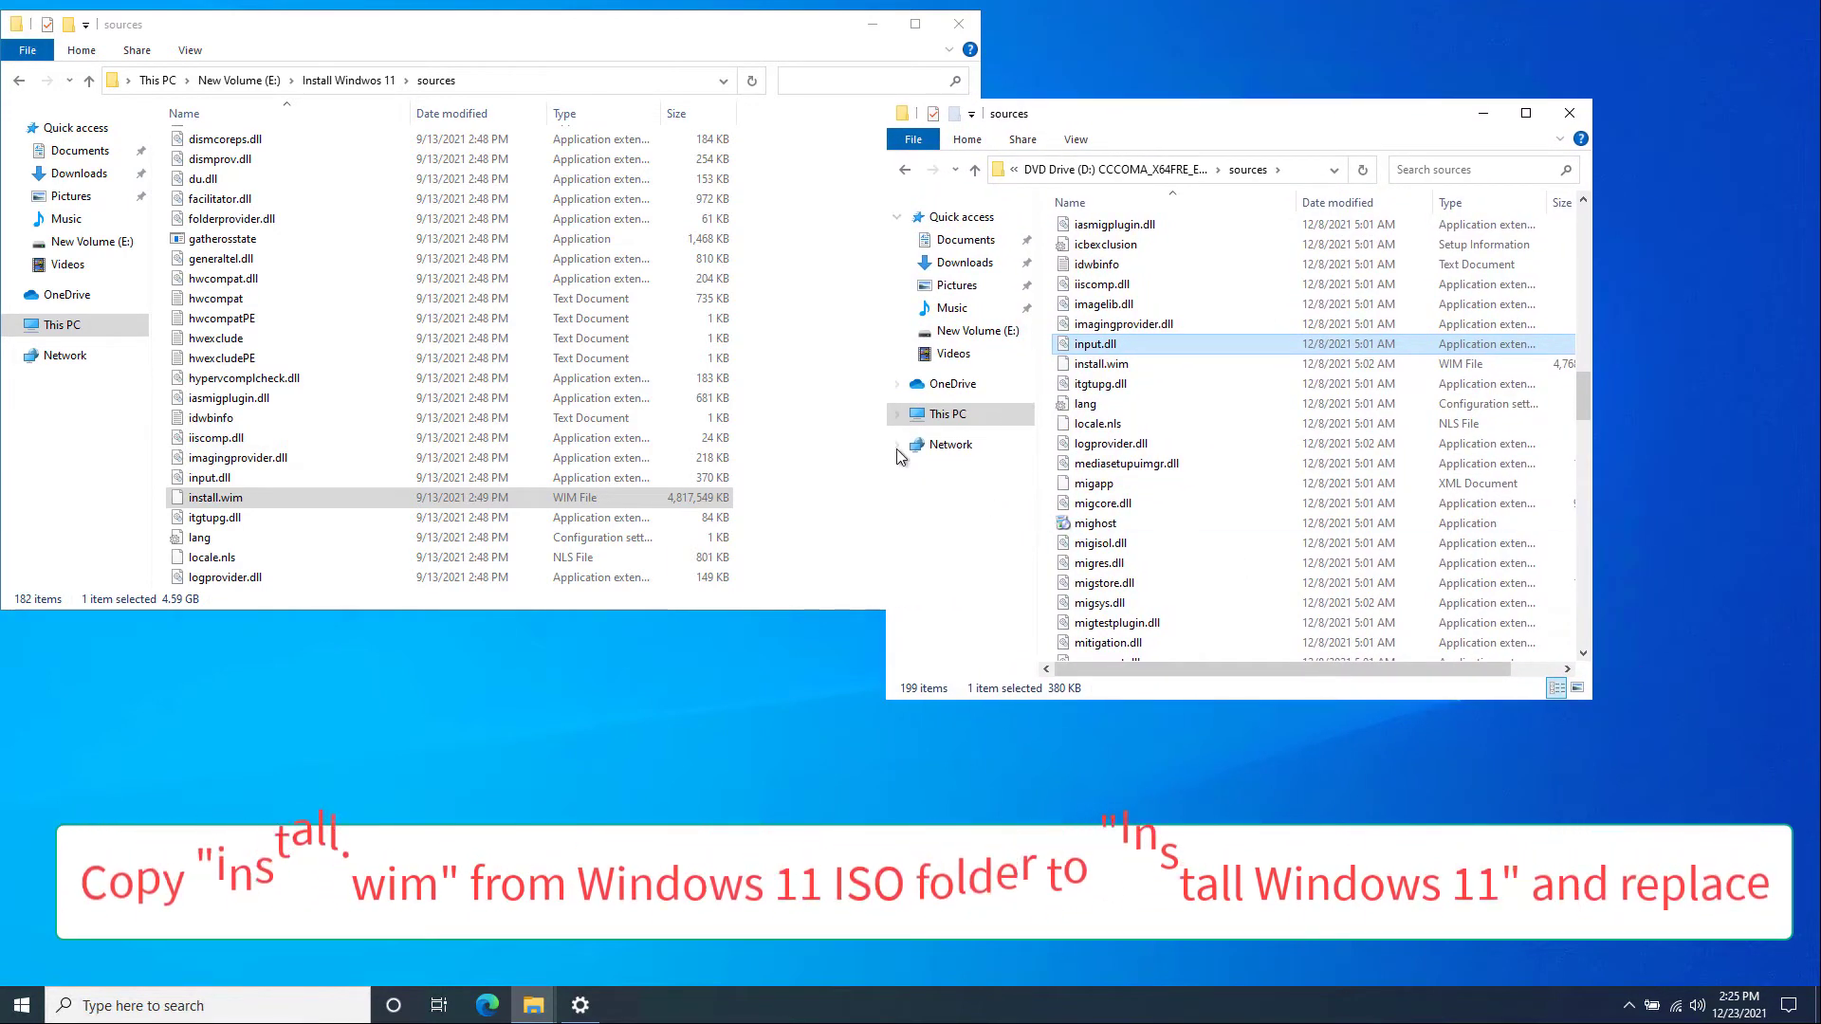
pyautogui.hotkey('alt', 'Tab')
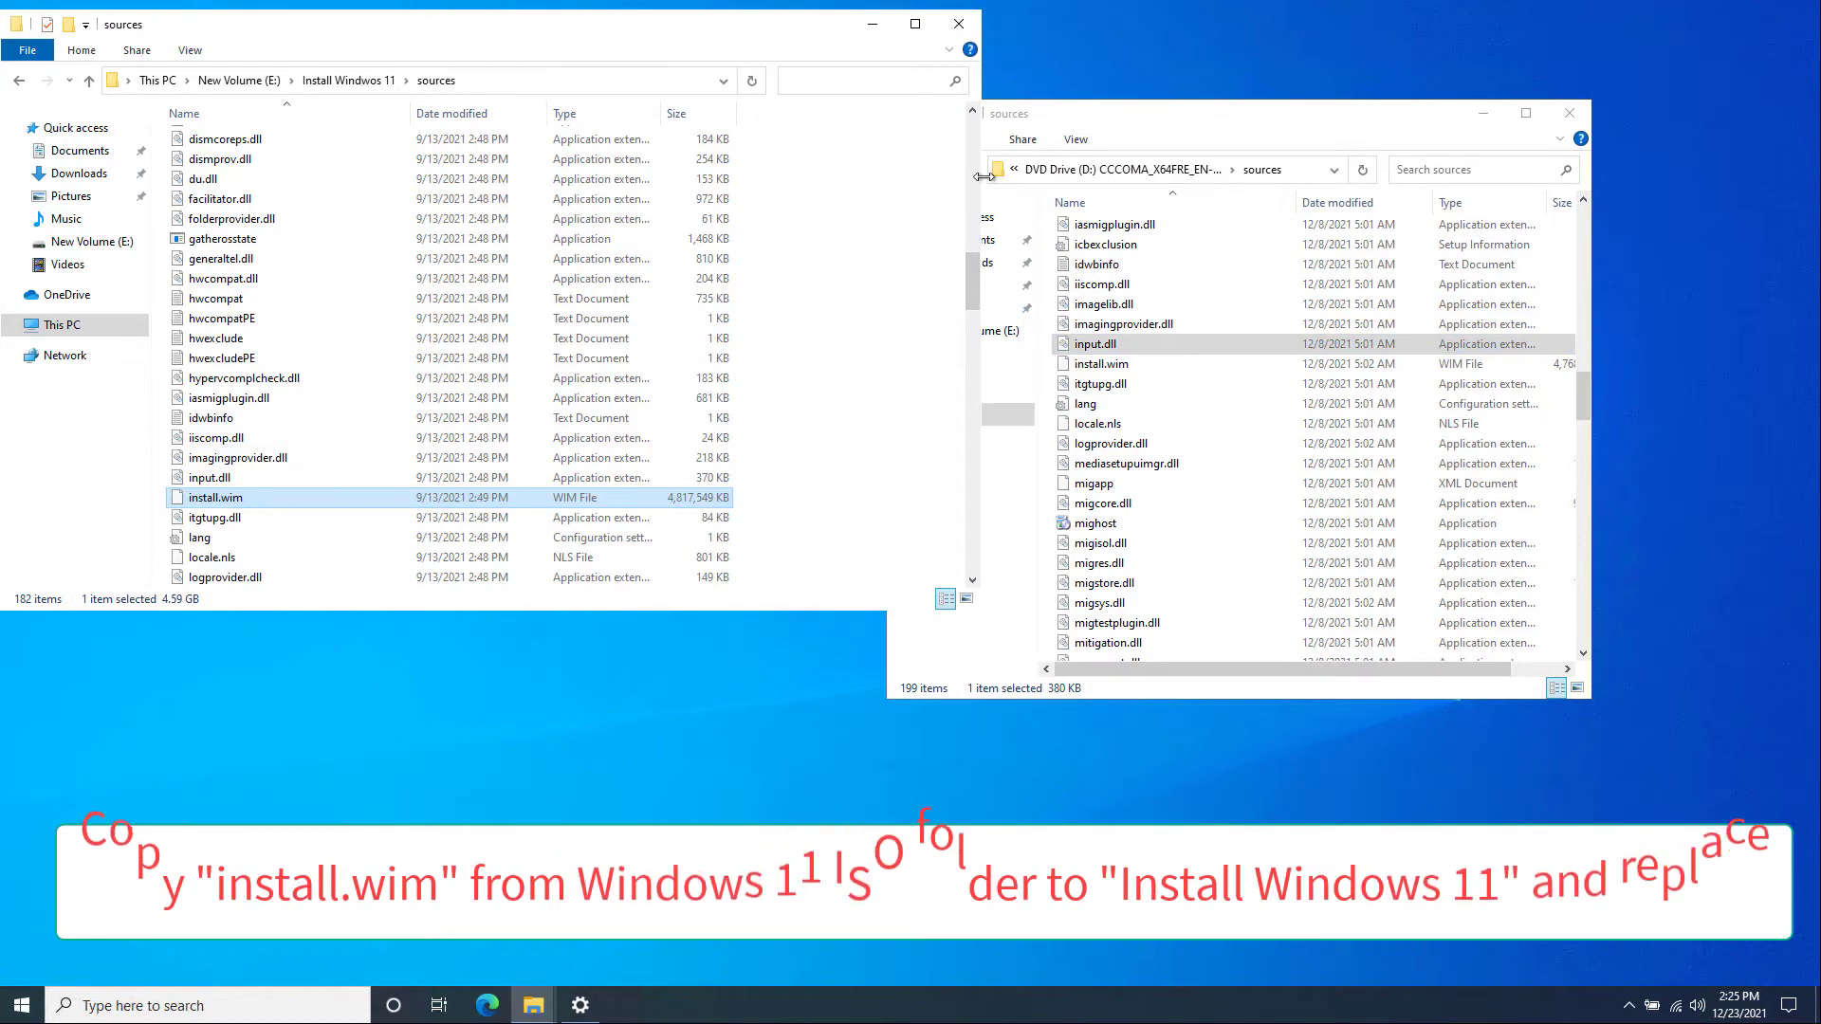
pyautogui.moveTo(979, 184); pyautogui.dragTo(843, 184)
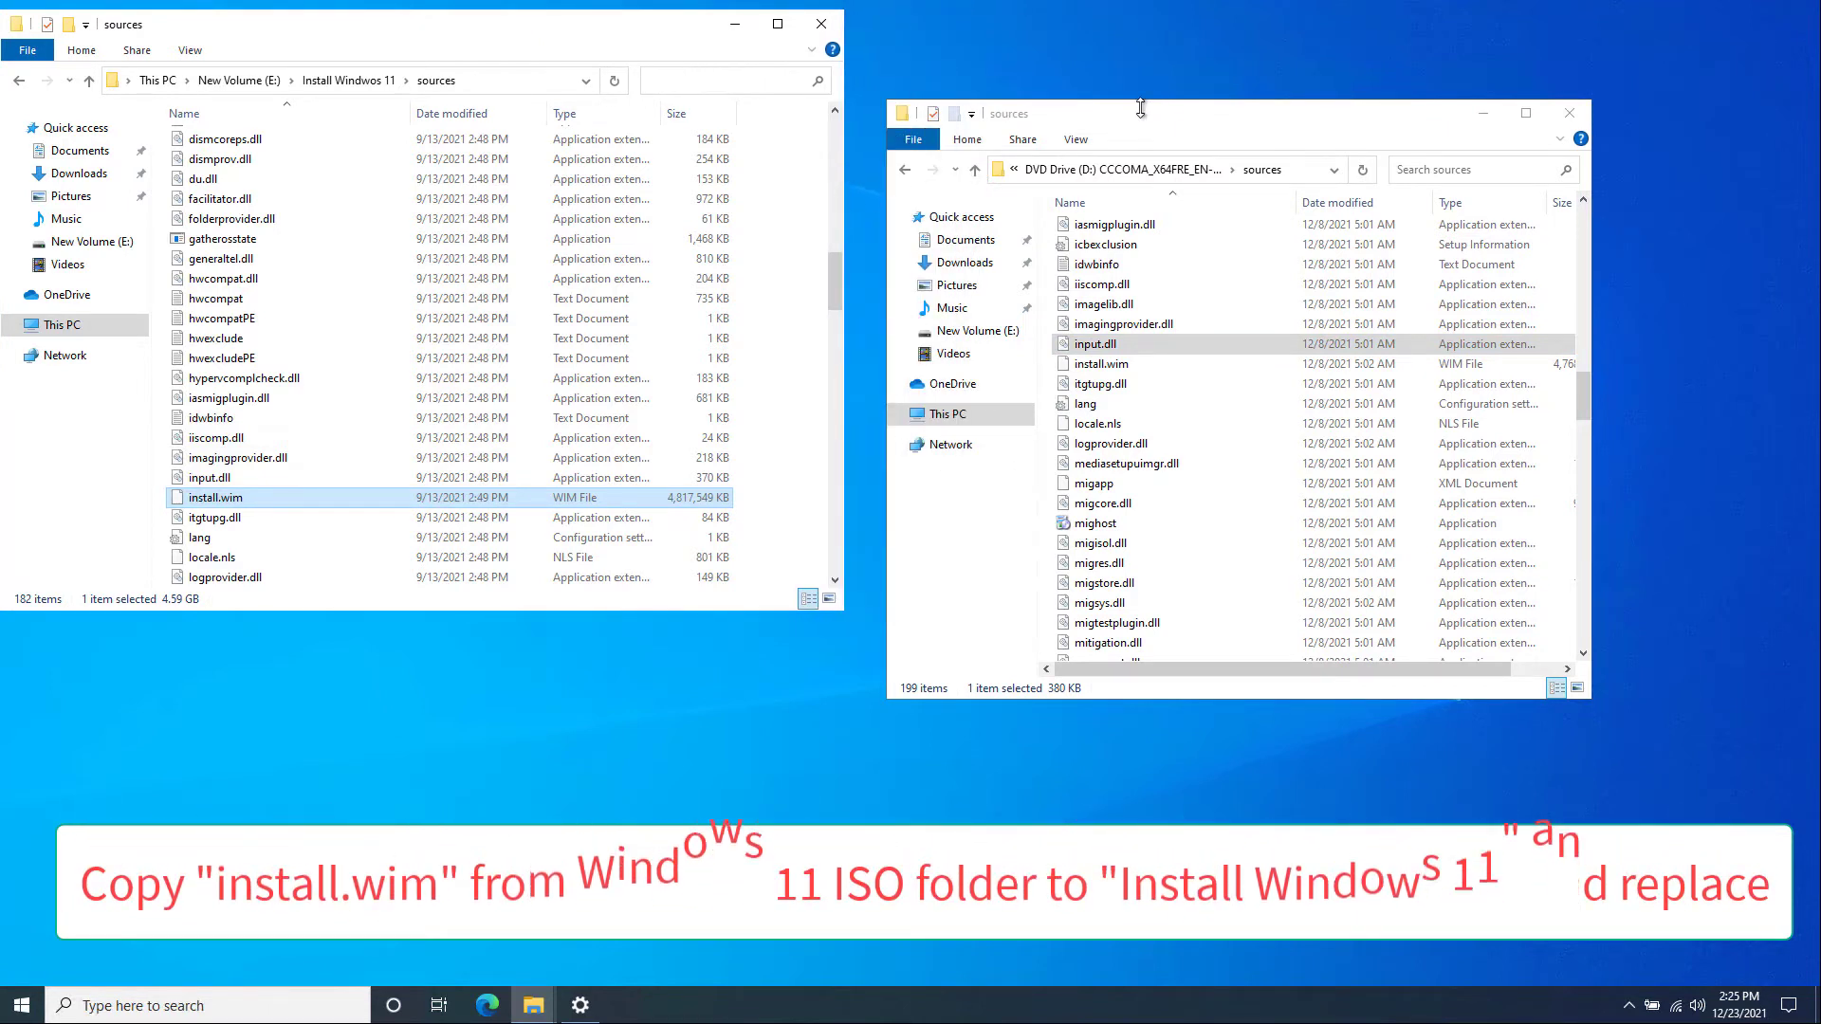
pyautogui.moveTo(1138, 126); pyautogui.dragTo(1101, 47)
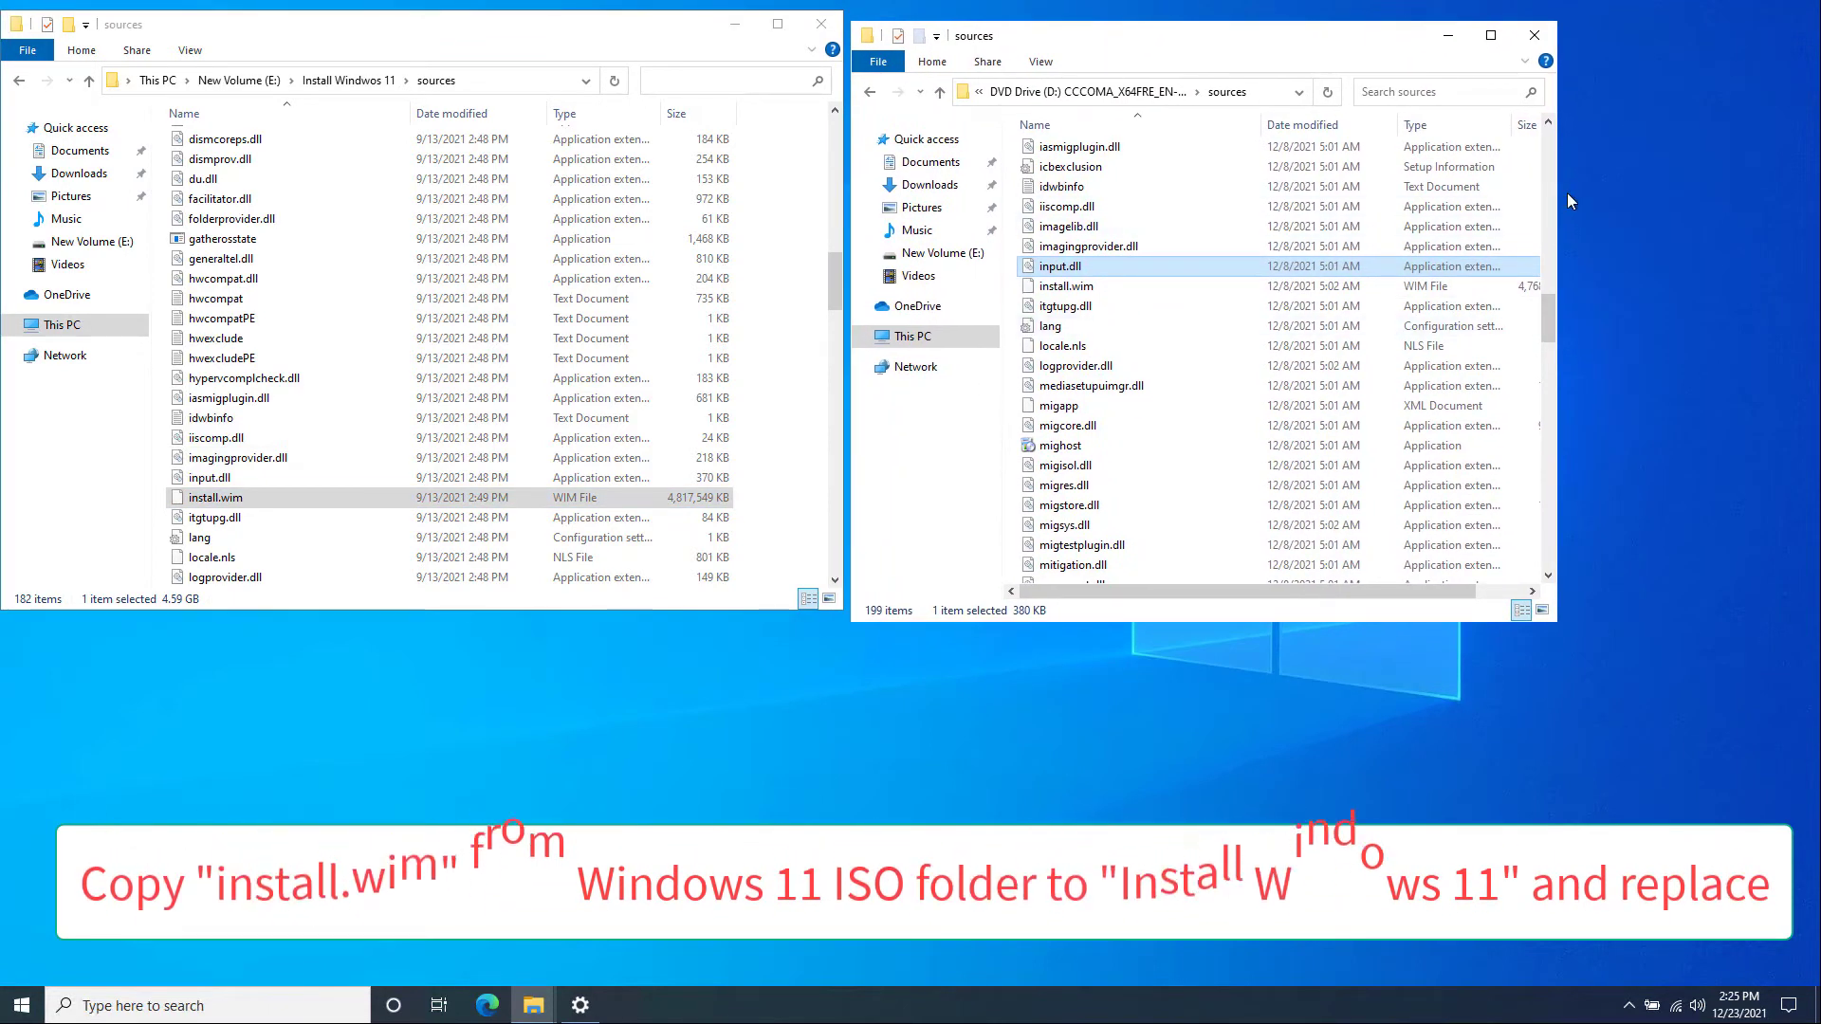
pyautogui.scroll(7, 1567, 191)
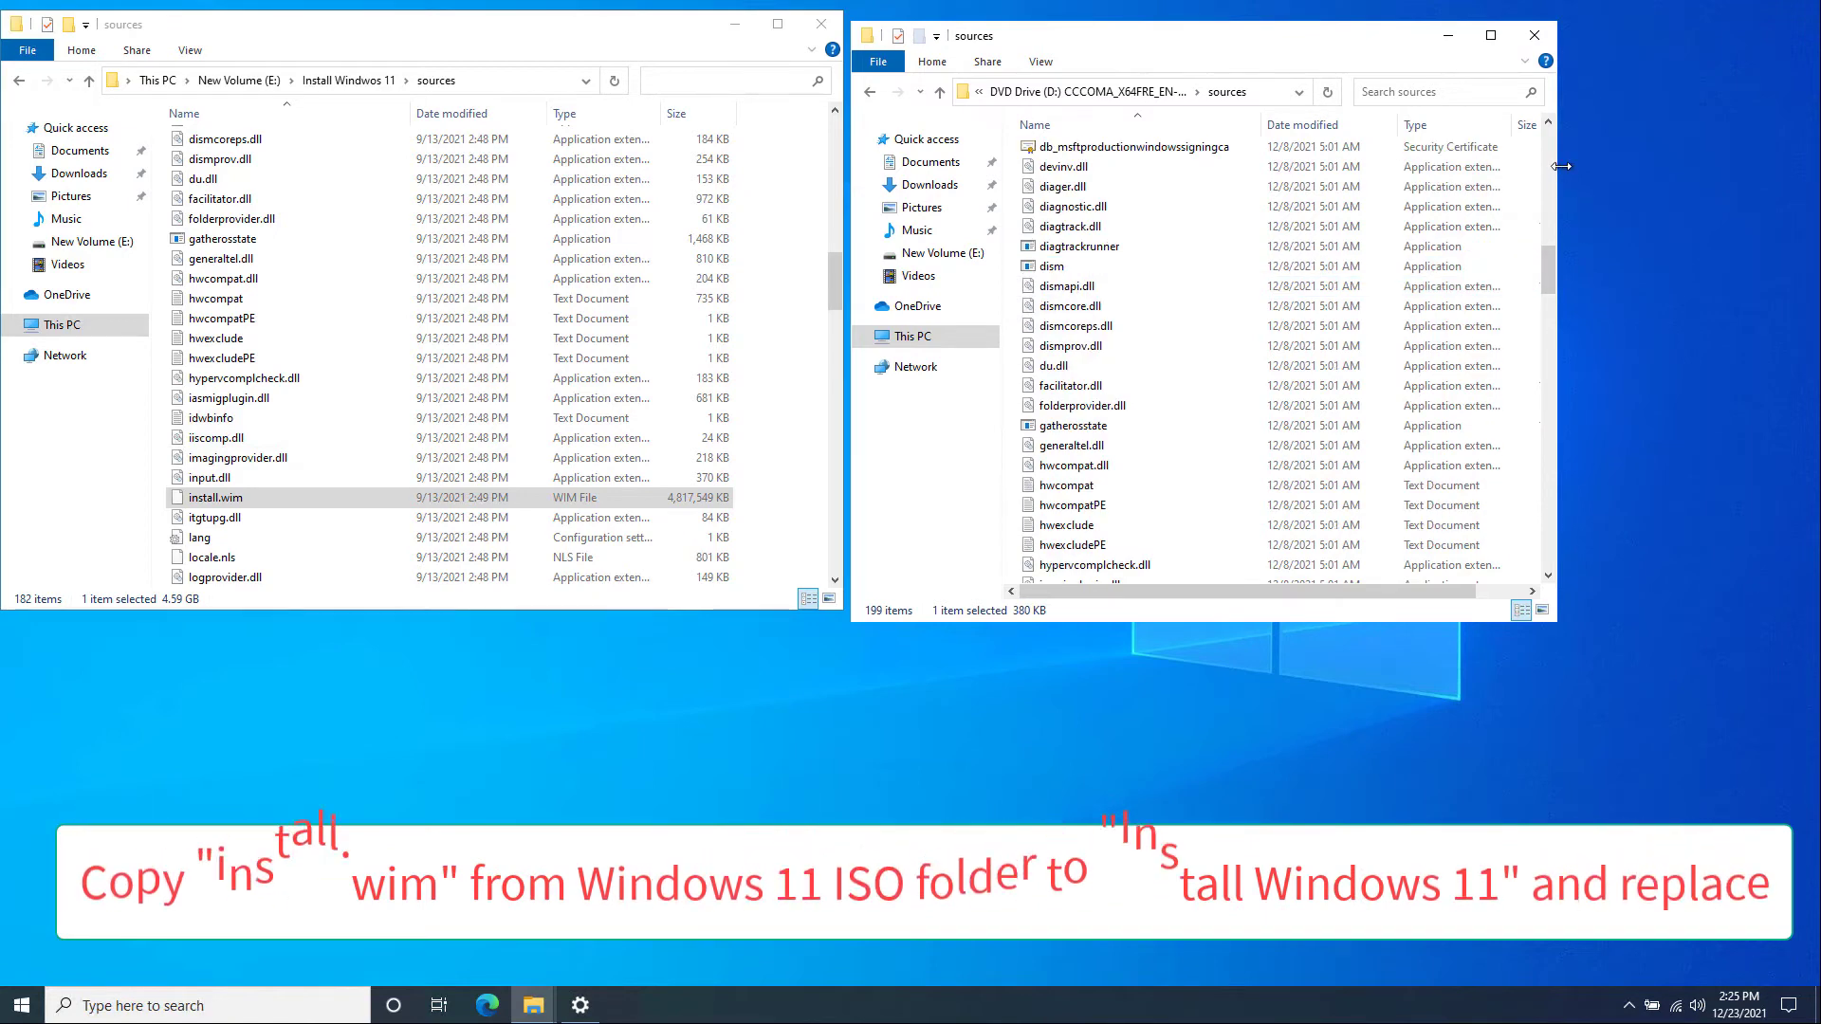
pyautogui.moveTo(1558, 163); pyautogui.dragTo(1737, 162)
pyautogui.scroll(13, 1601, 334)
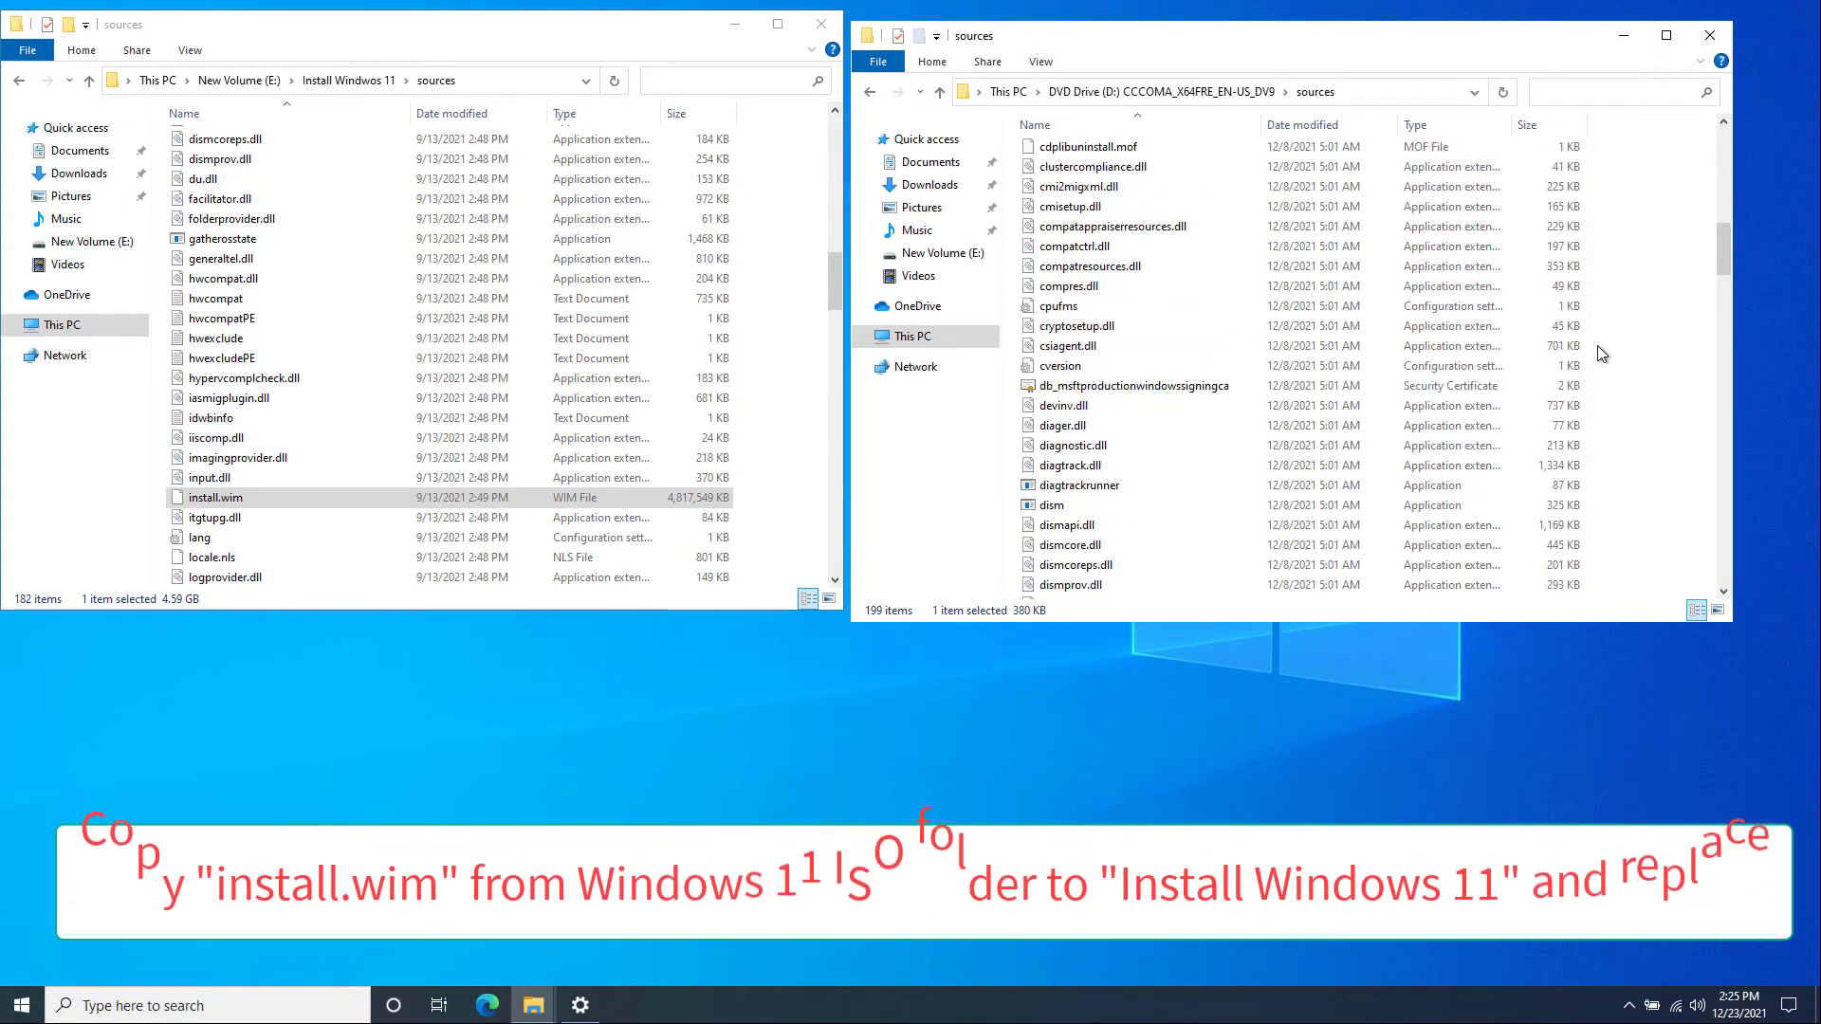
pyautogui.scroll(4, 1601, 355)
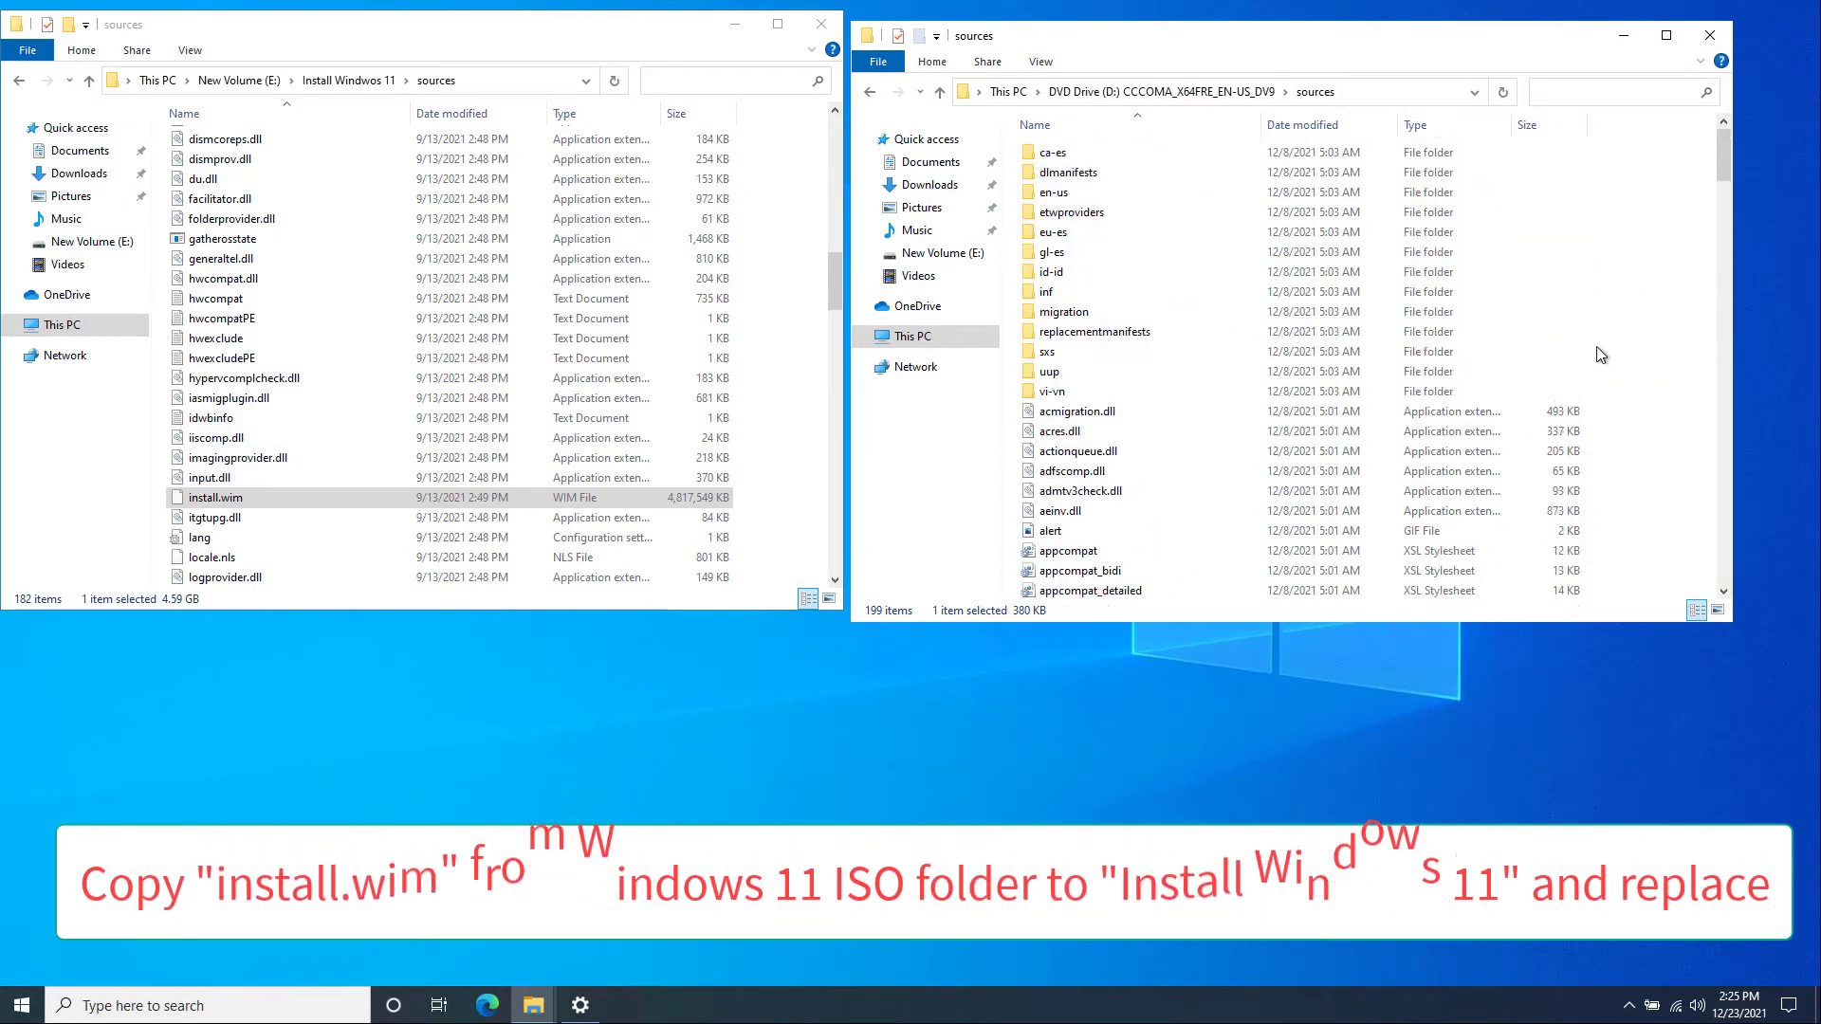
# - Copy install.wim from the DVD Drive (D:) sources folder into the Install Windwos 11 sources folder, replacing the existing file
pyautogui.click(1341, 295)
pyautogui.press('i')
pyautogui.press('Down')
pyautogui.press('Down')
pyautogui.press('Down')
pyautogui.press('Down')
pyautogui.press('Down')
pyautogui.press('Down')
pyautogui.press('Down')
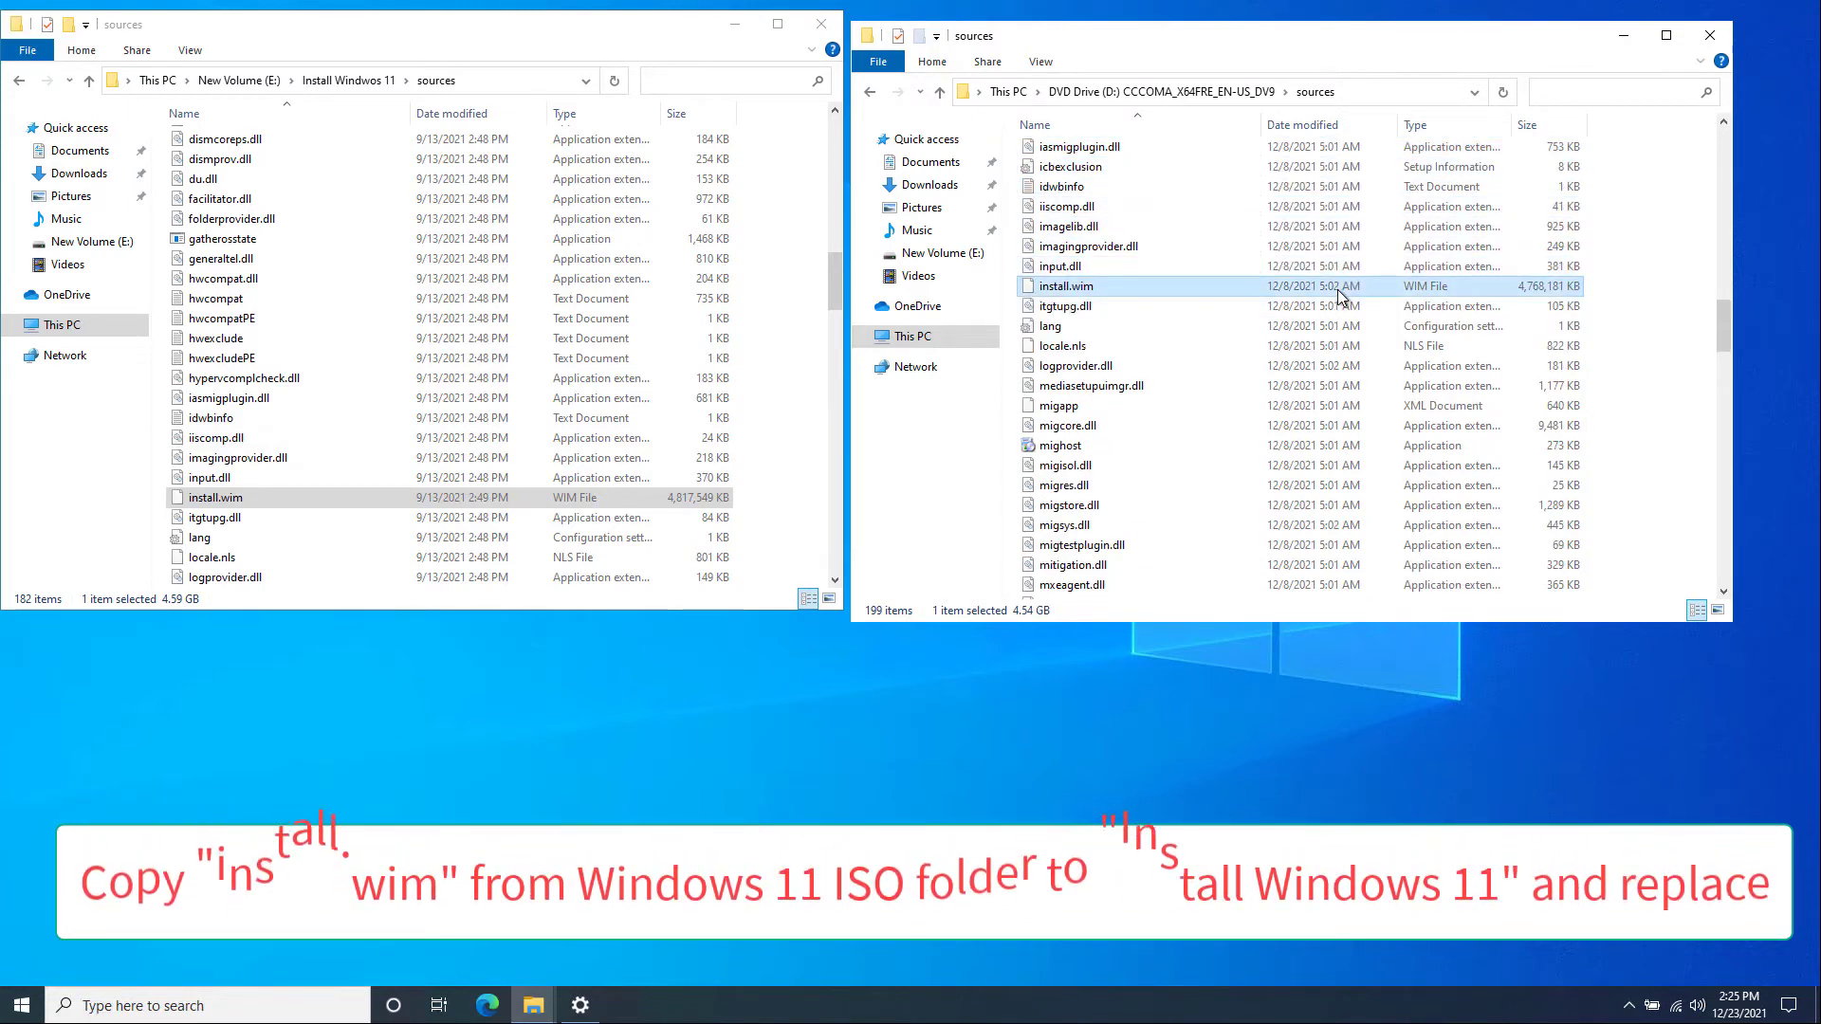
pyautogui.rightClick(1339, 296)
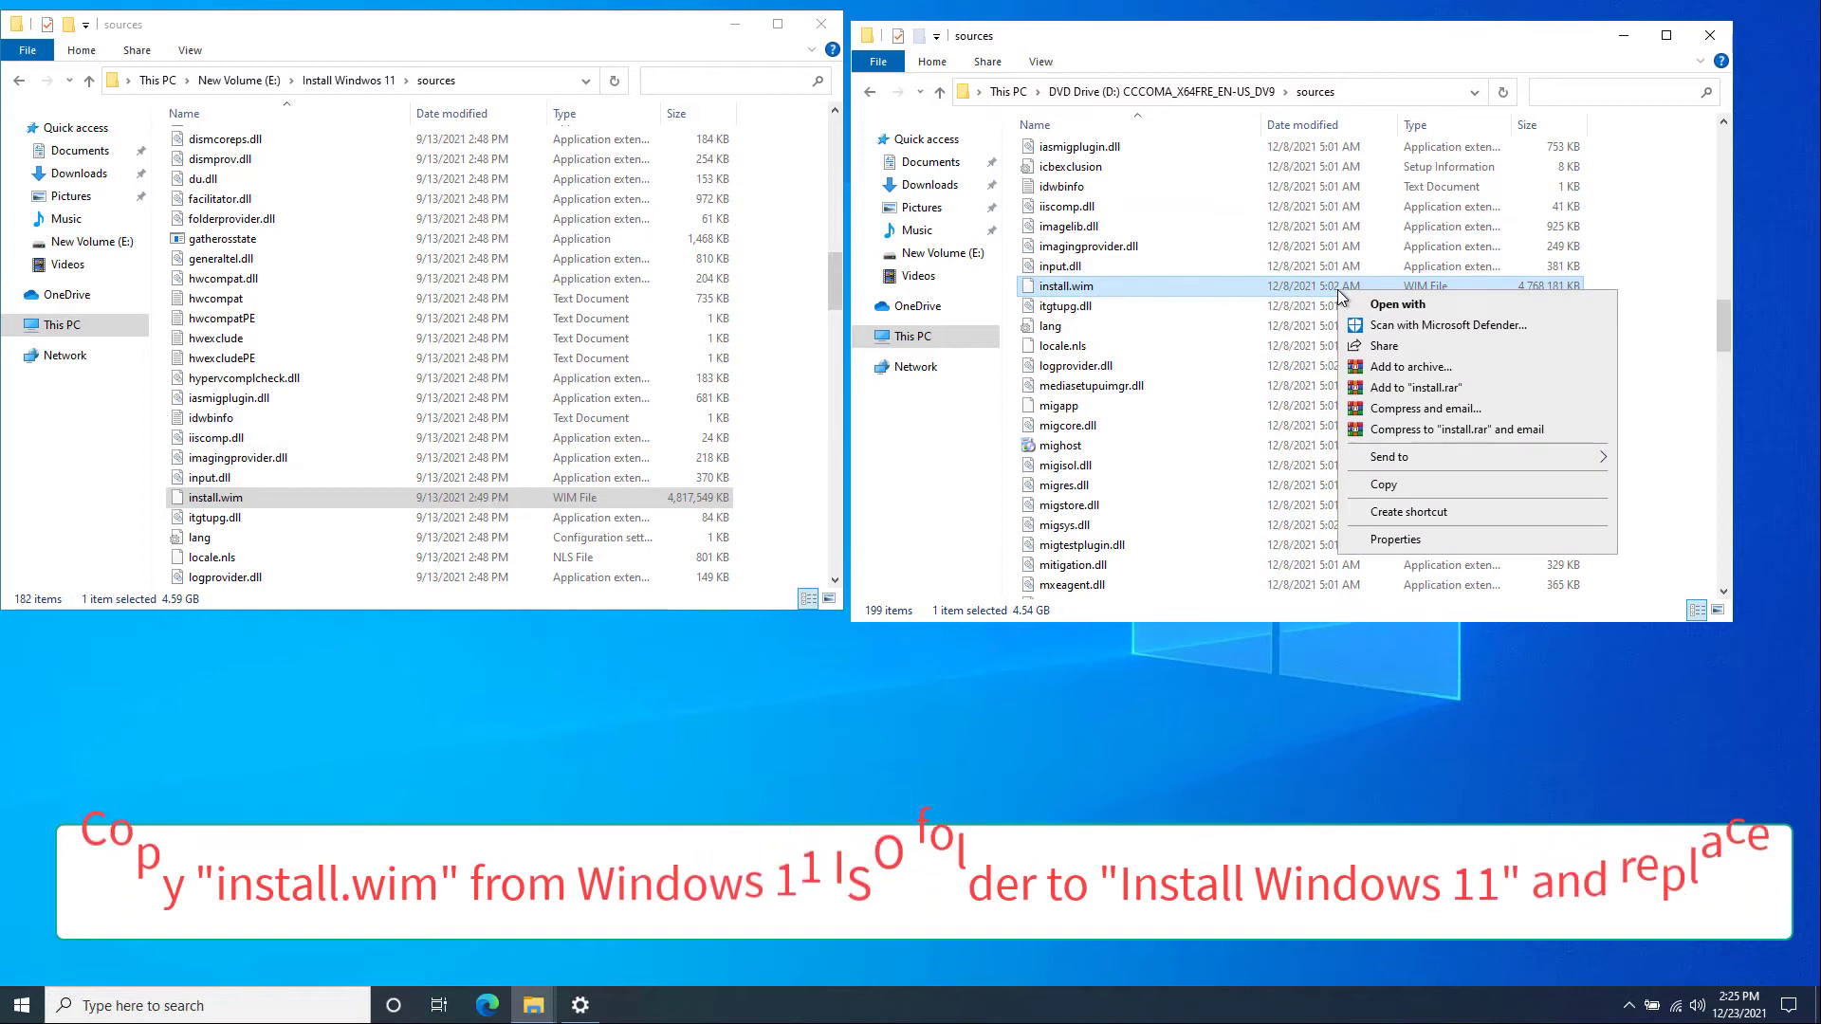
pyautogui.click(1369, 489)
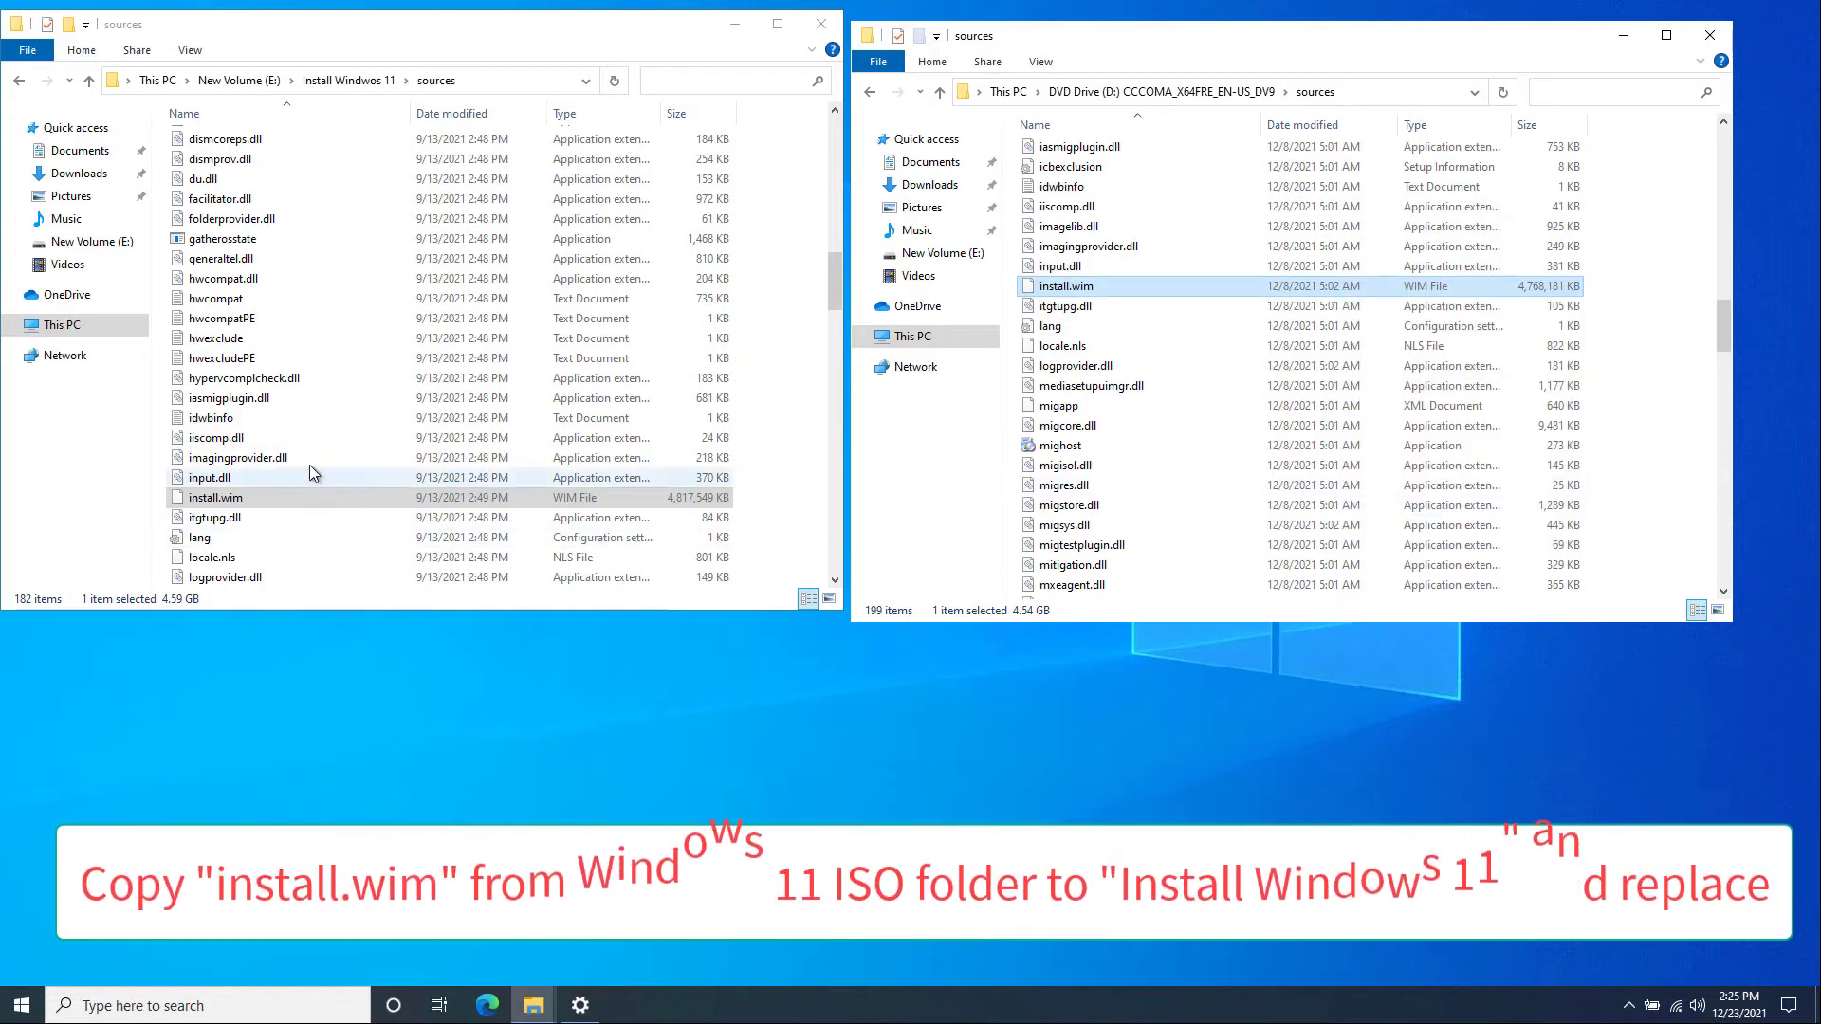
pyautogui.rightClick(161, 357)
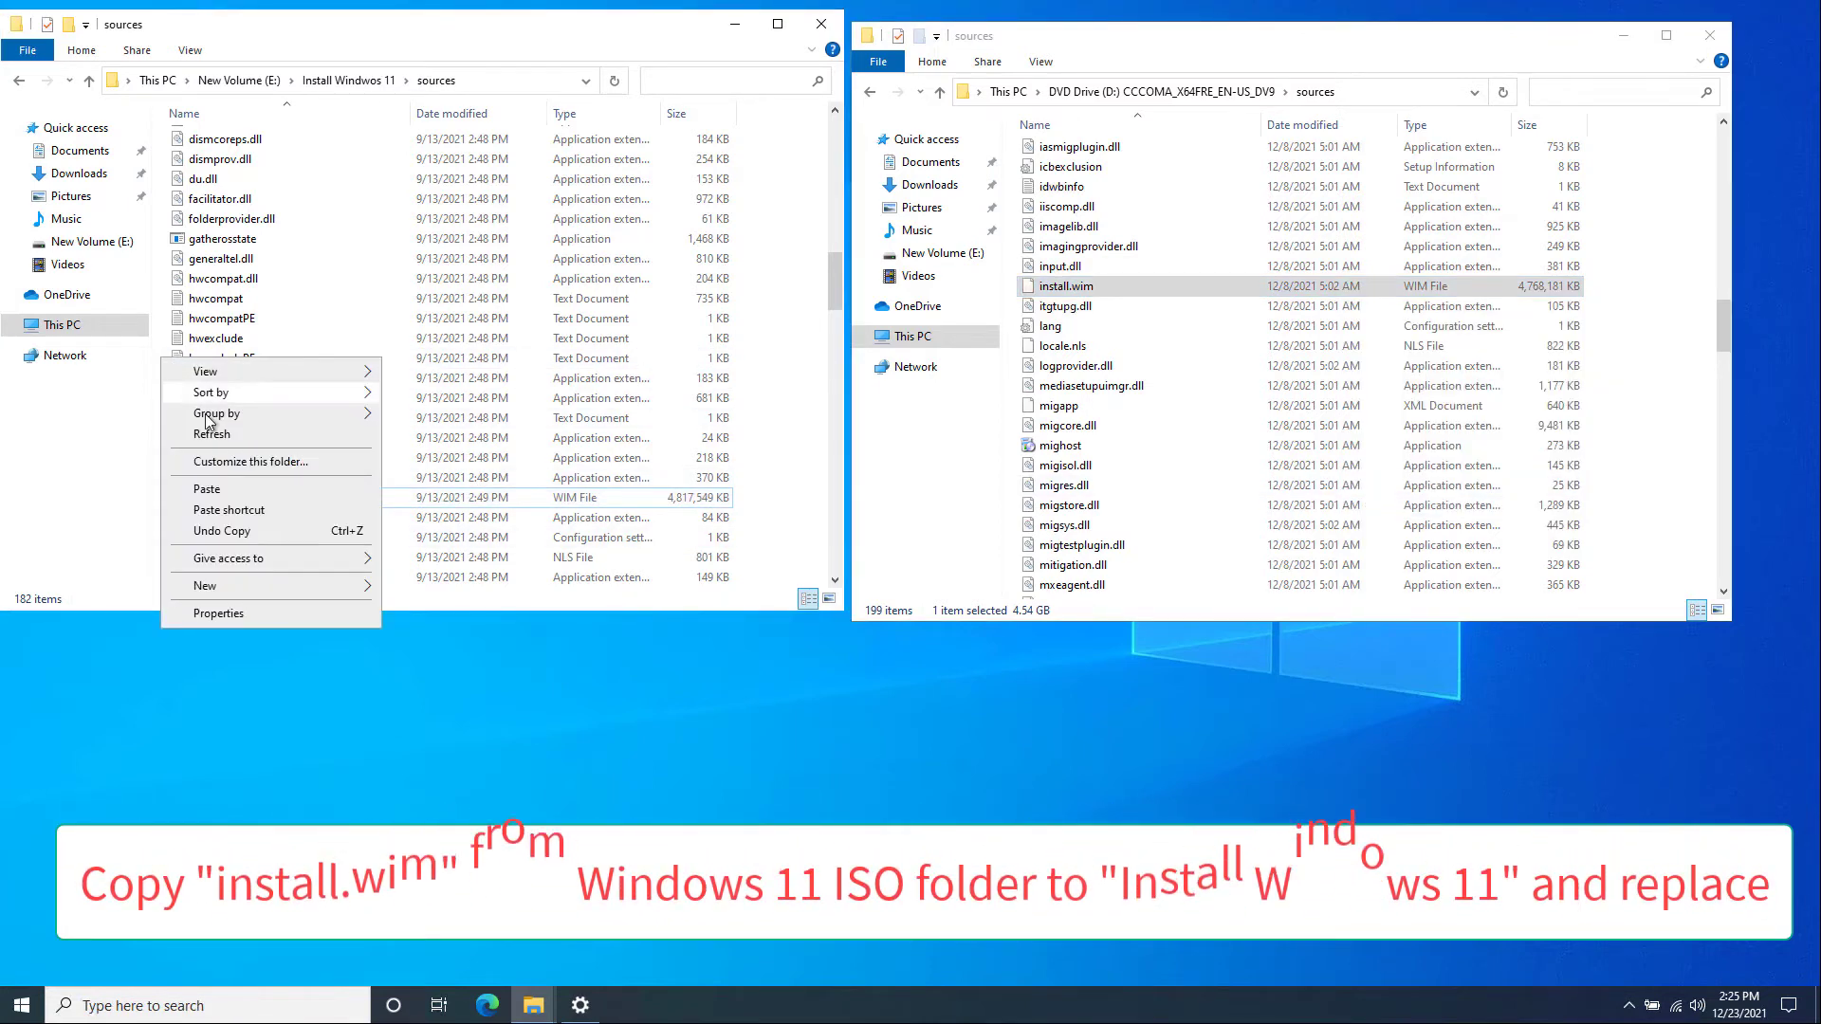
pyautogui.click(222, 493)
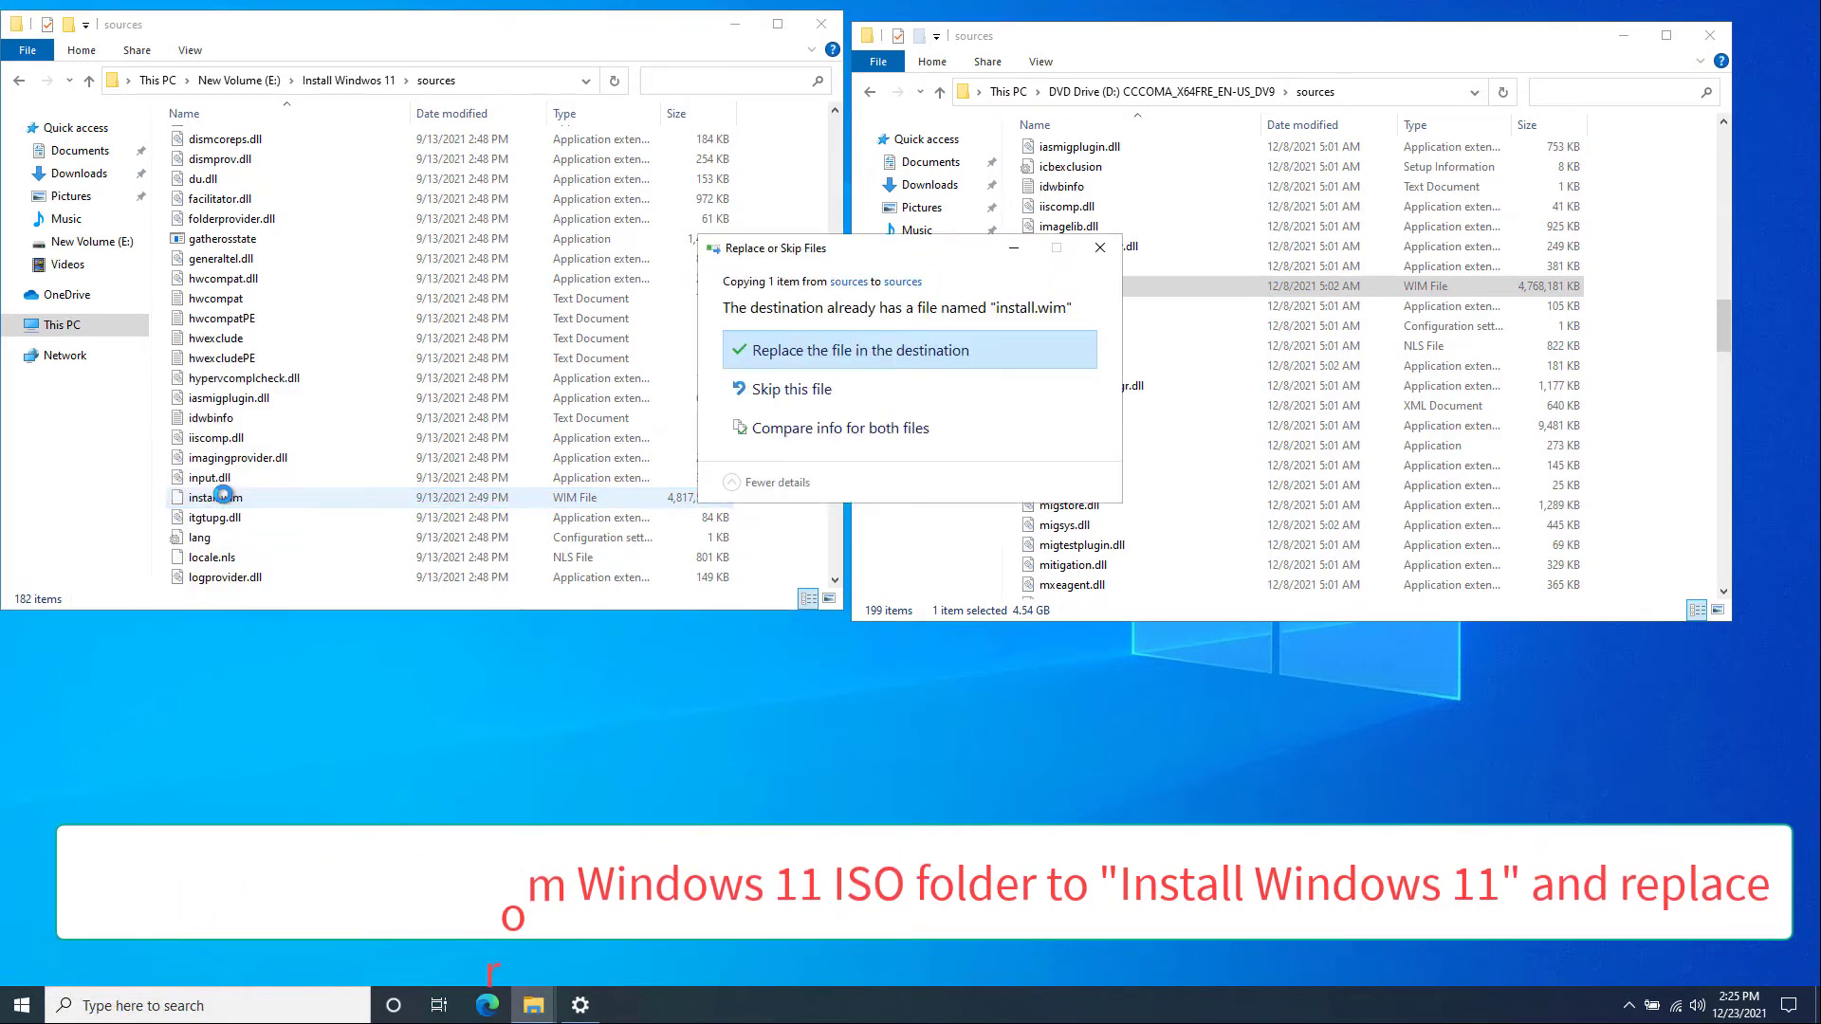
pyautogui.click(849, 357)
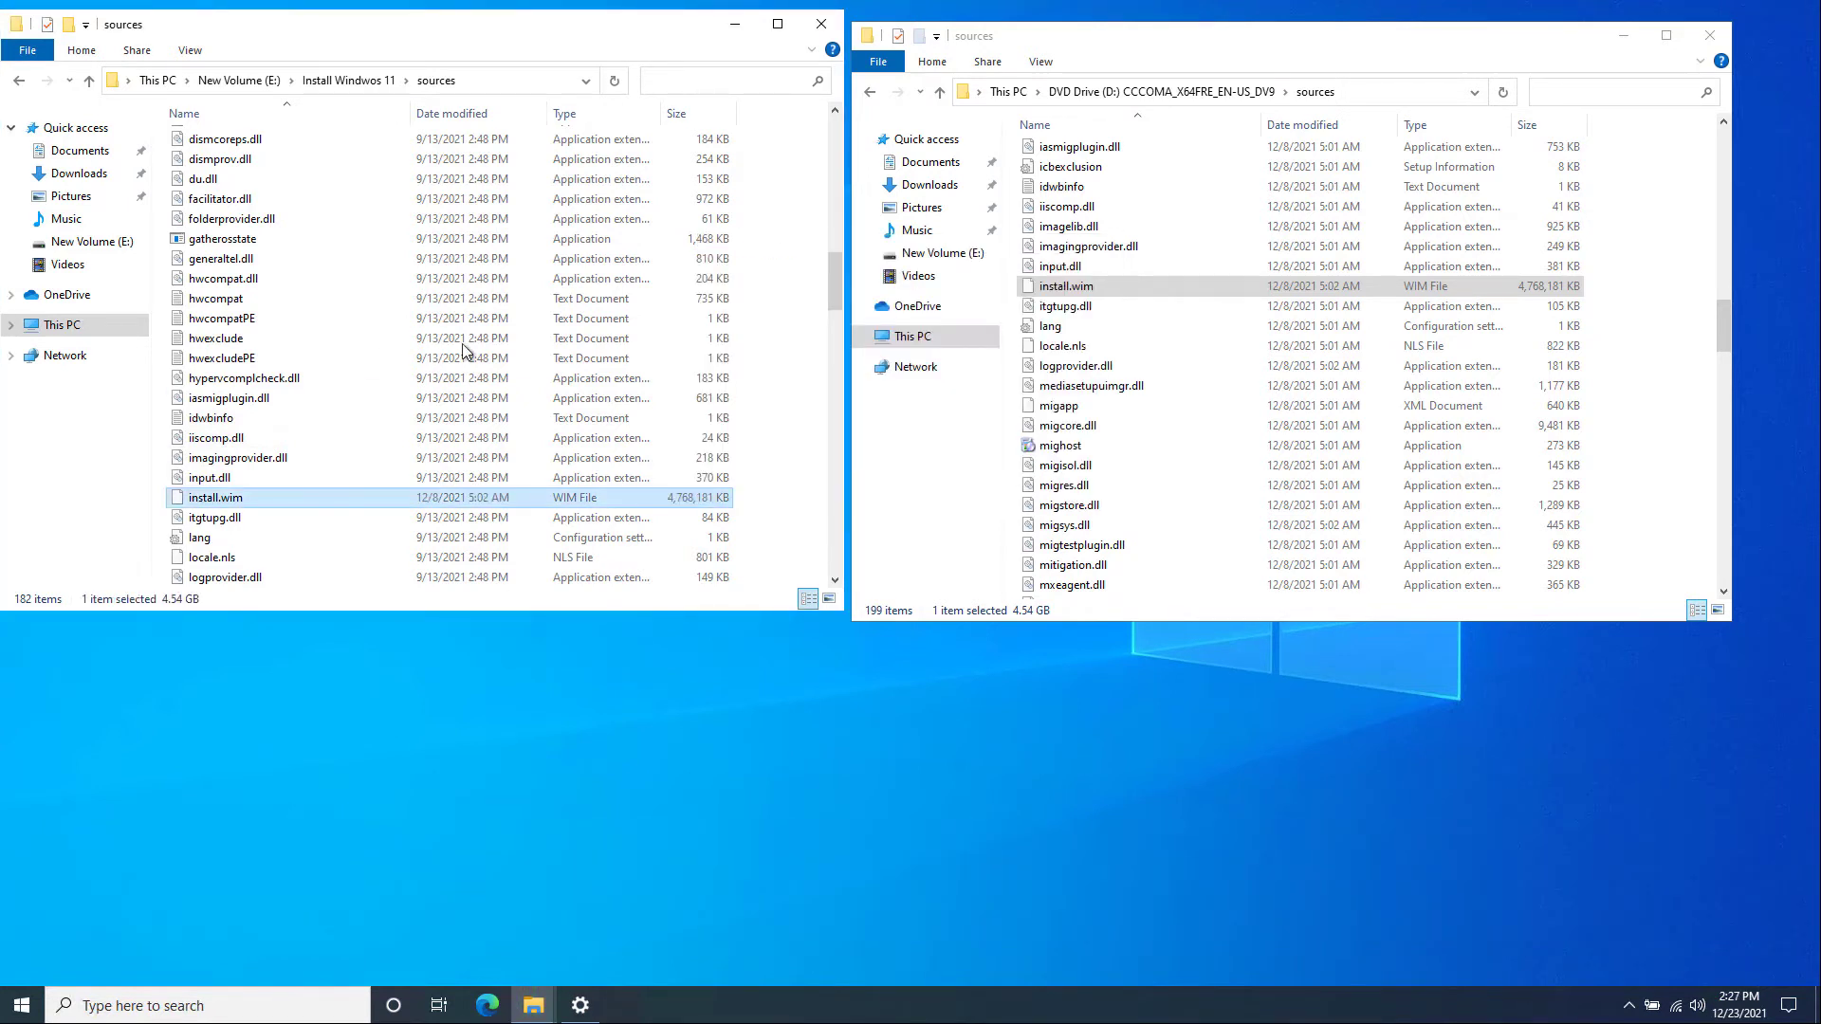
# - Close the DVD Drive (D:) window, maximize the remaining window, and go up to the Install Windwos 11 folder
pyautogui.click(1710, 38)
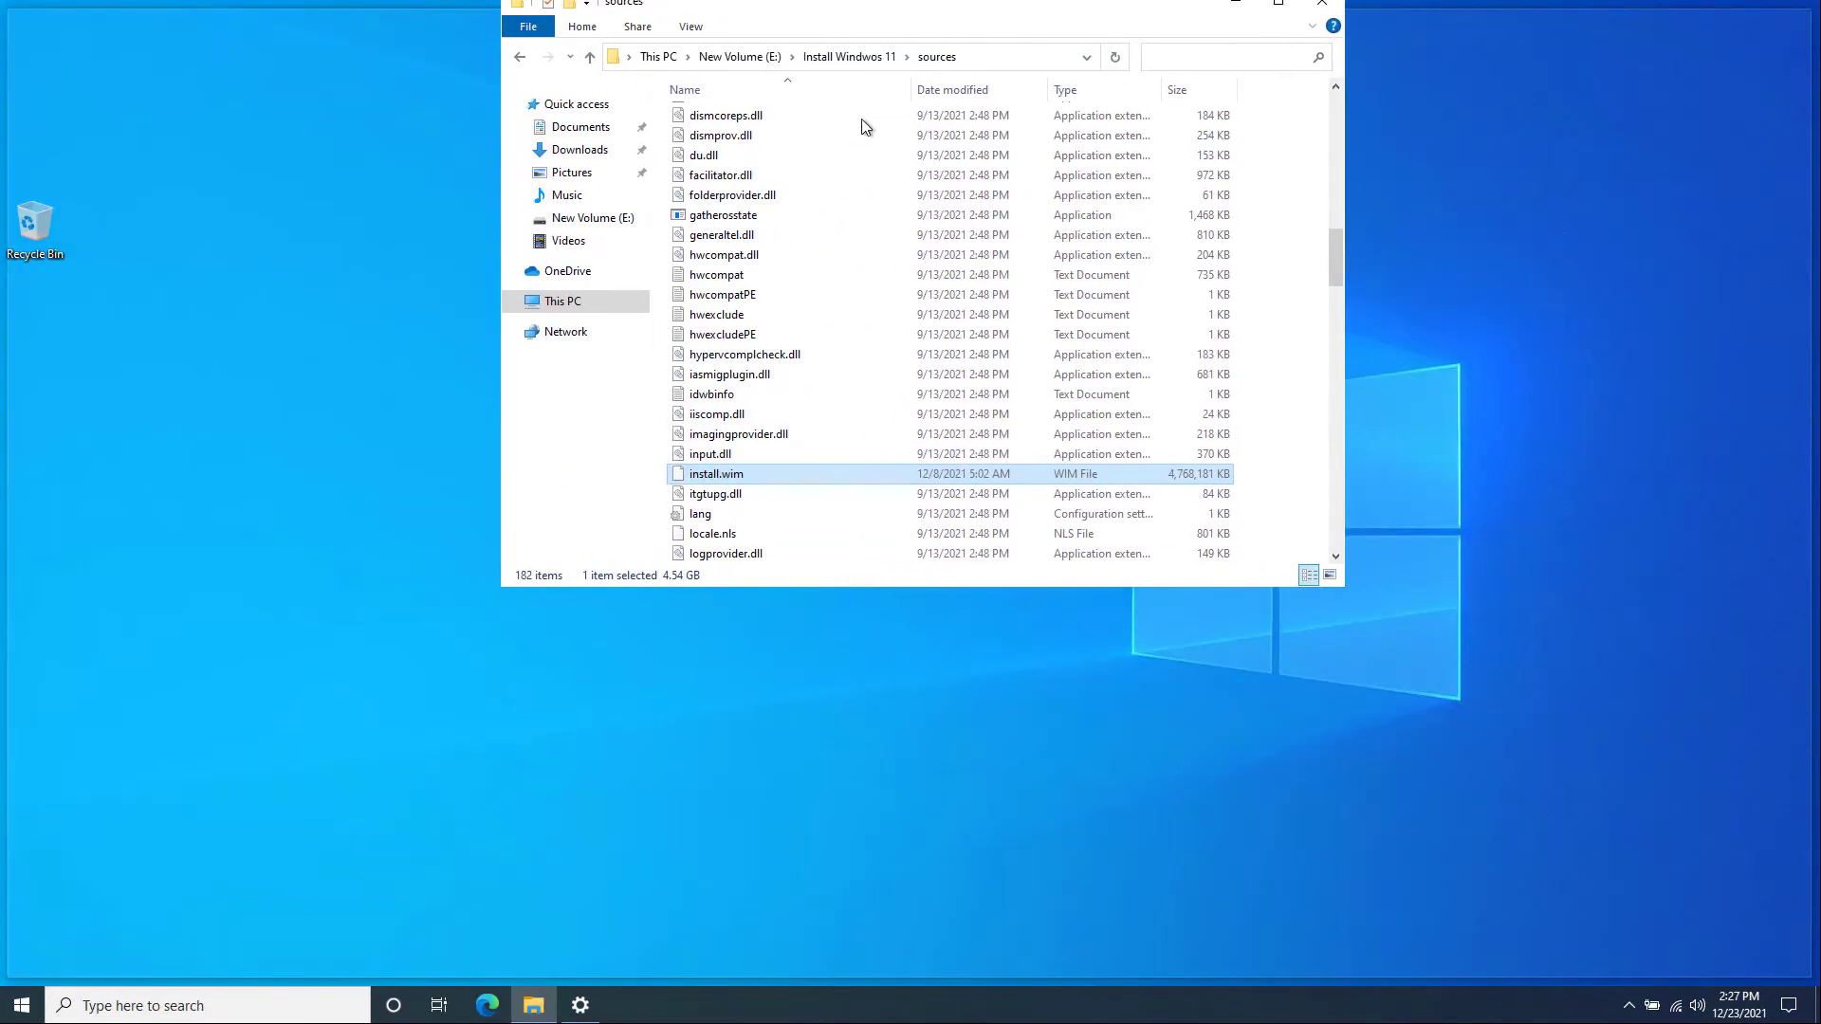
pyautogui.doubleClick(497, 24)
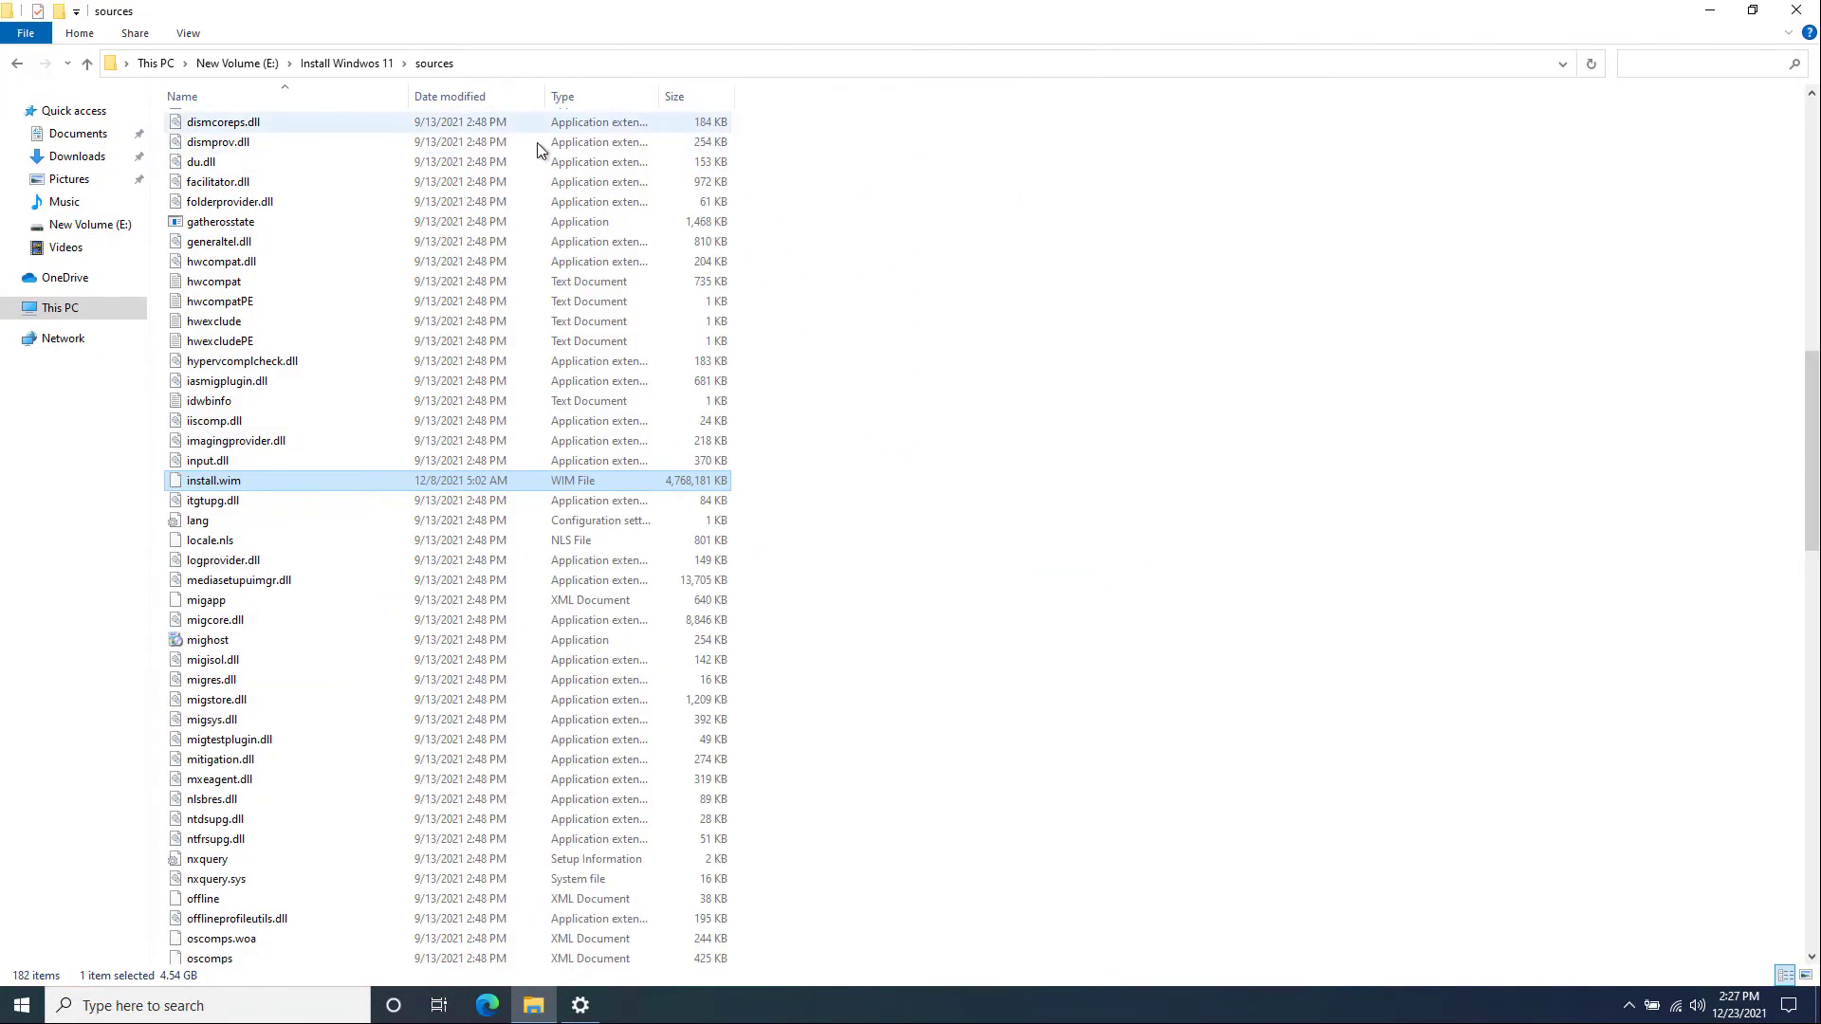
pyautogui.click(86, 64)
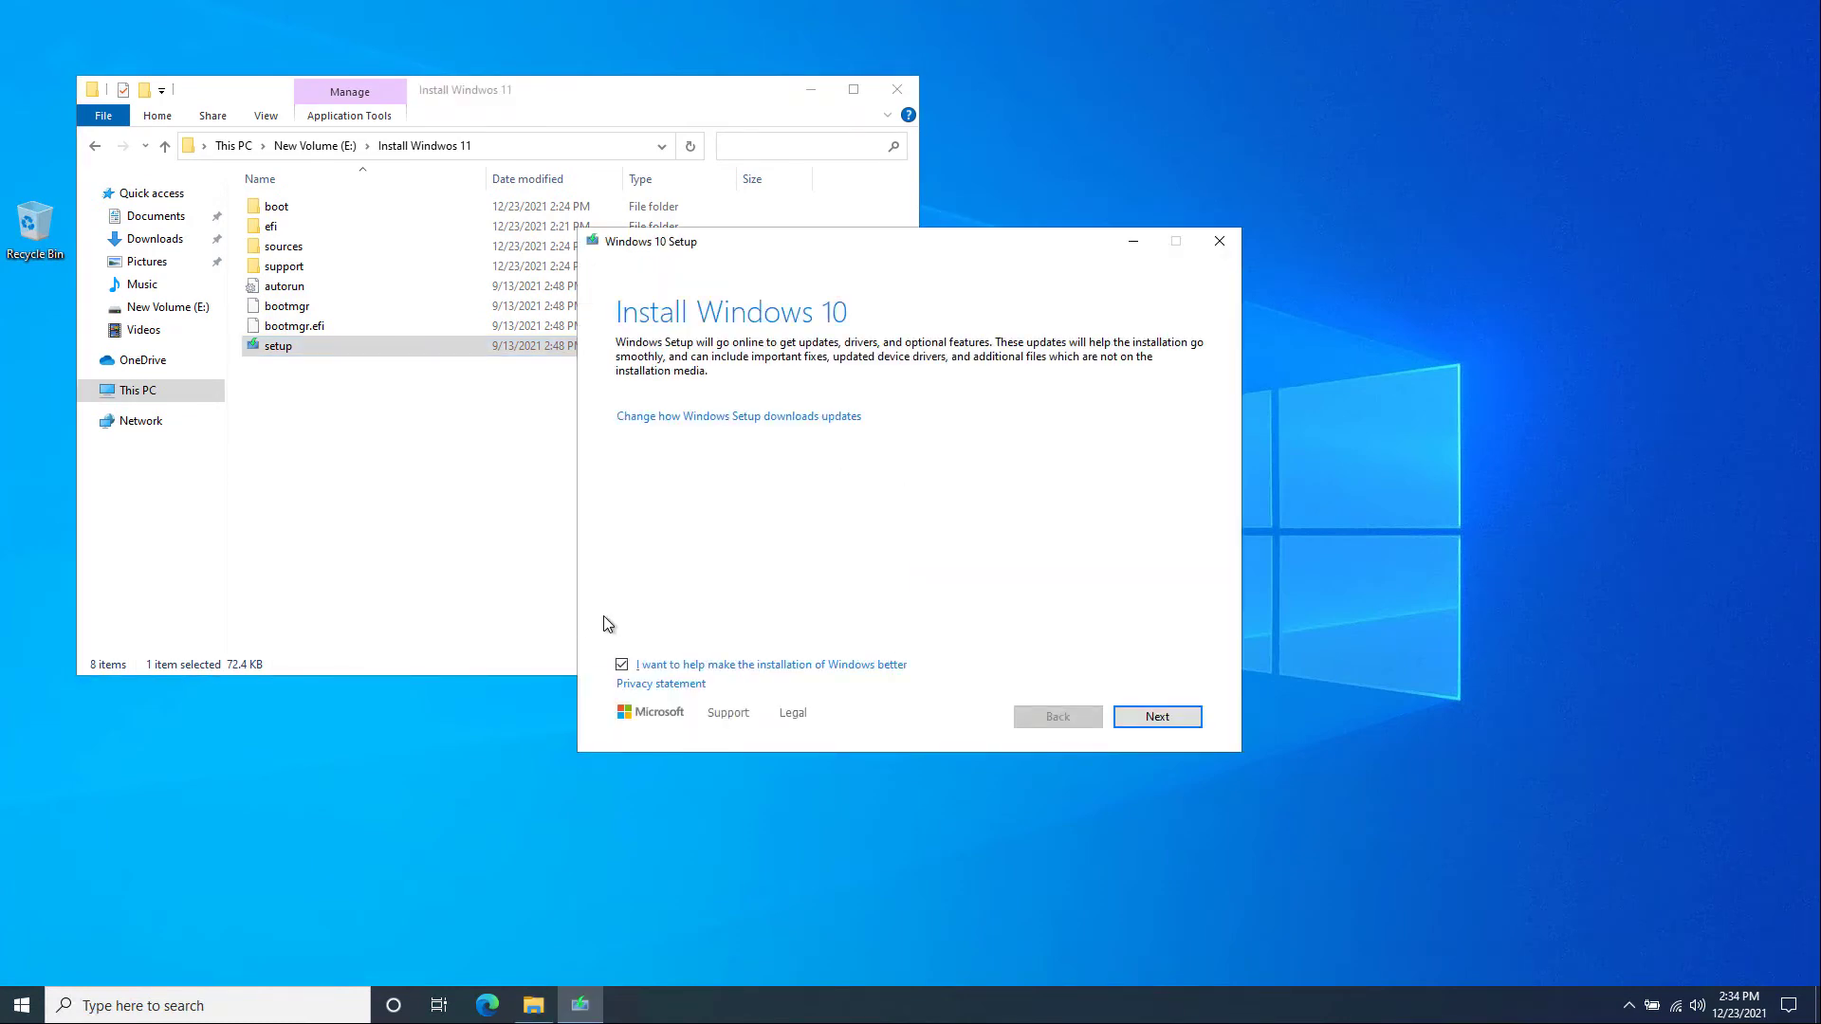
# - Have Windows Setup skip updates with "Not right now" and opt out of helping make the installation better
pyautogui.click(728, 417)
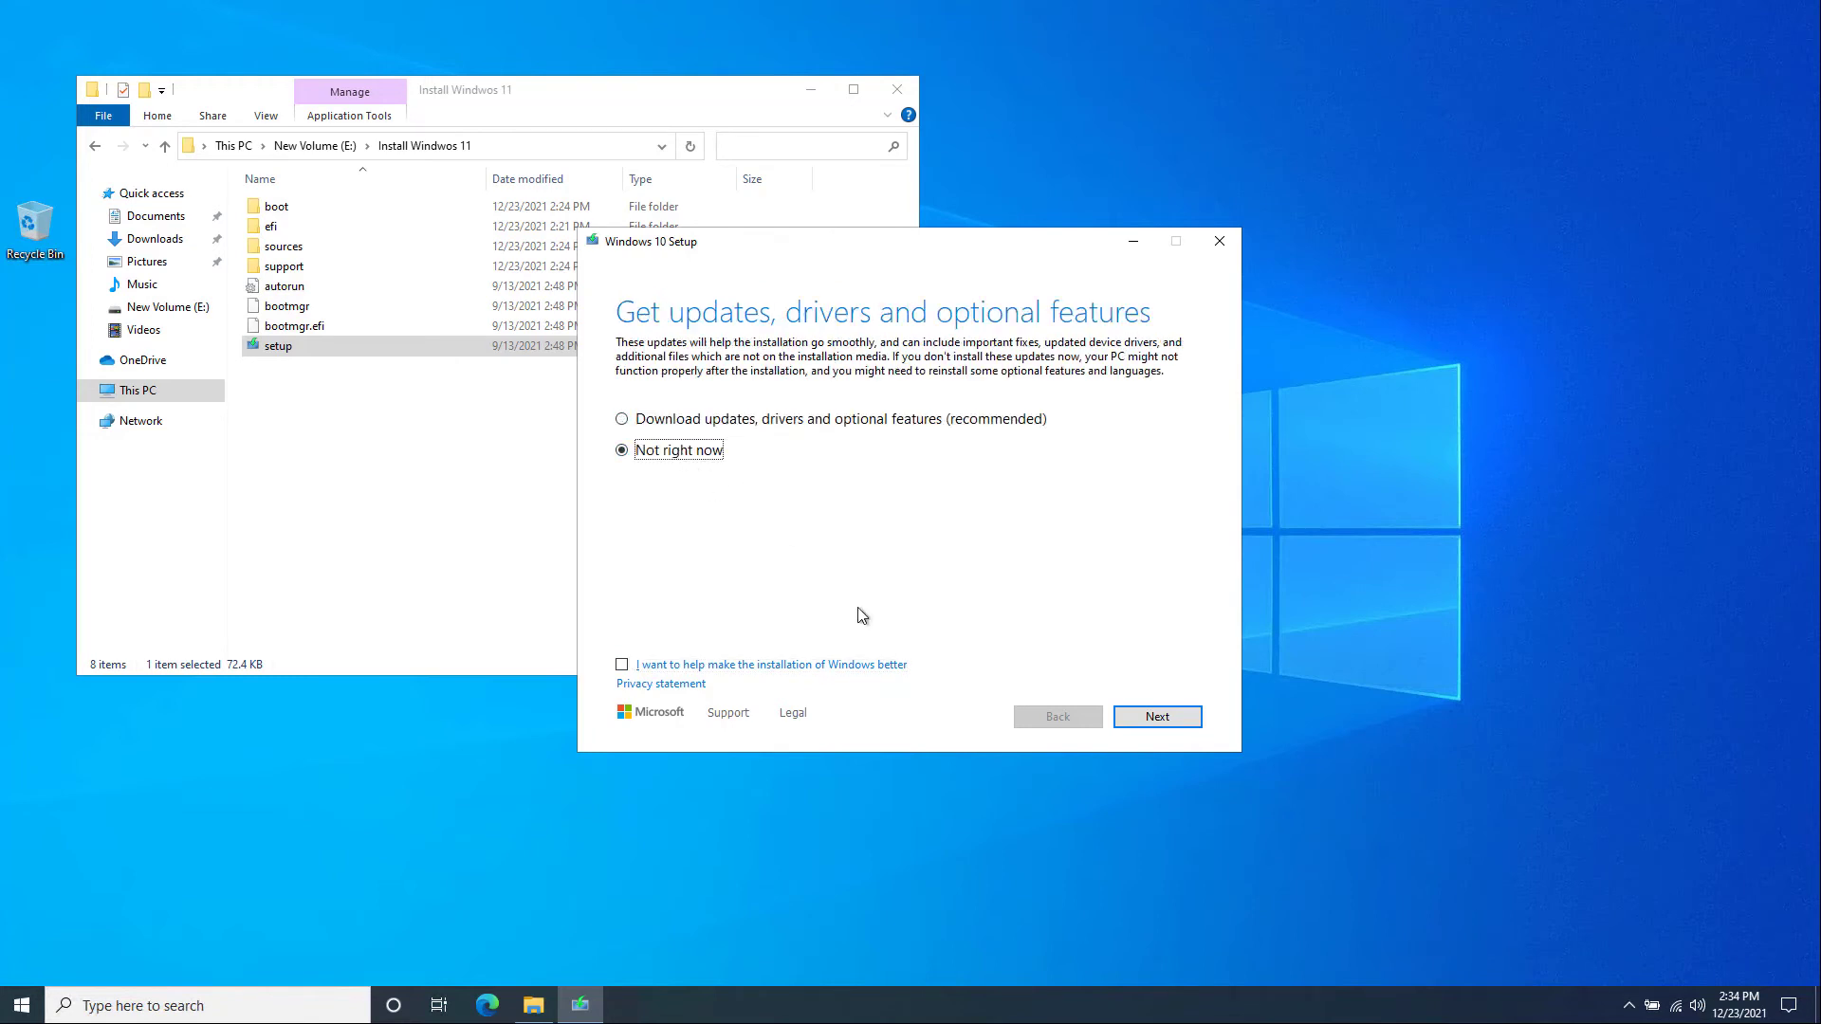
pyautogui.click(1161, 719)
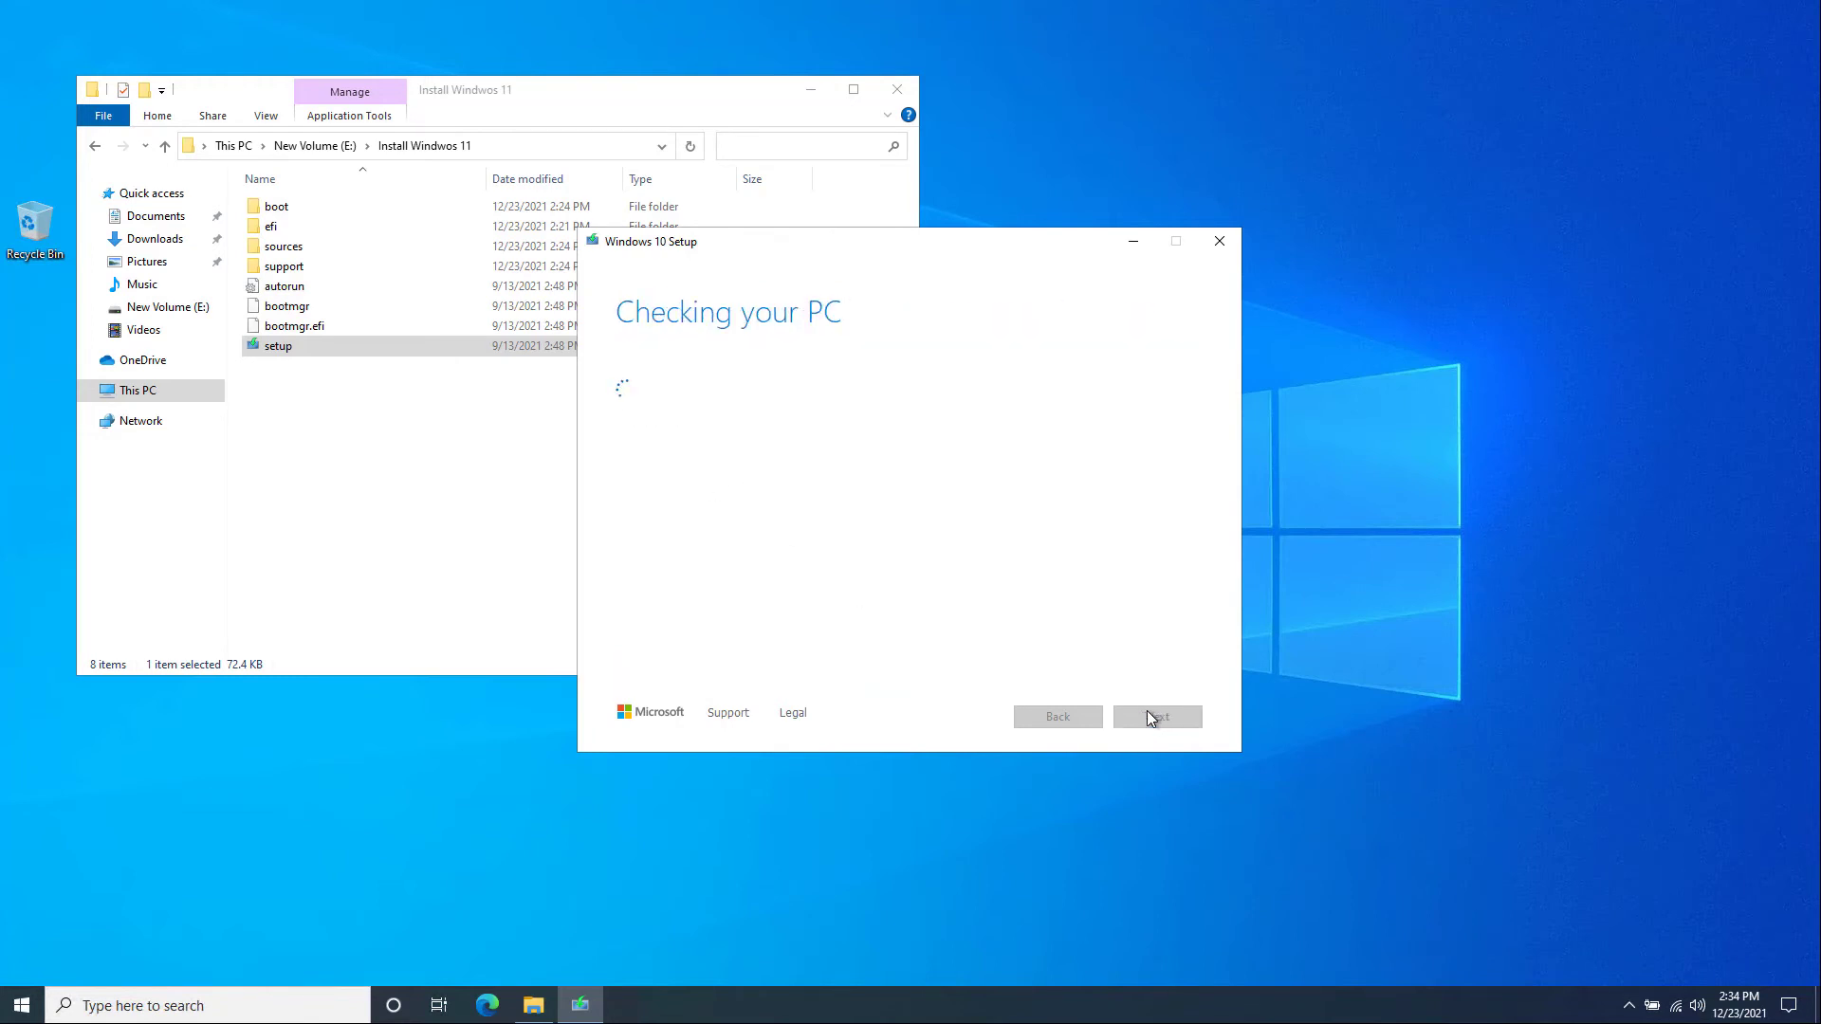
# - Accept the license terms in Windows Setup and start installing Windows 11 Pro, keeping personal files and apps
pyautogui.moveTo(984, 260); pyautogui.dragTo(1347, 282)
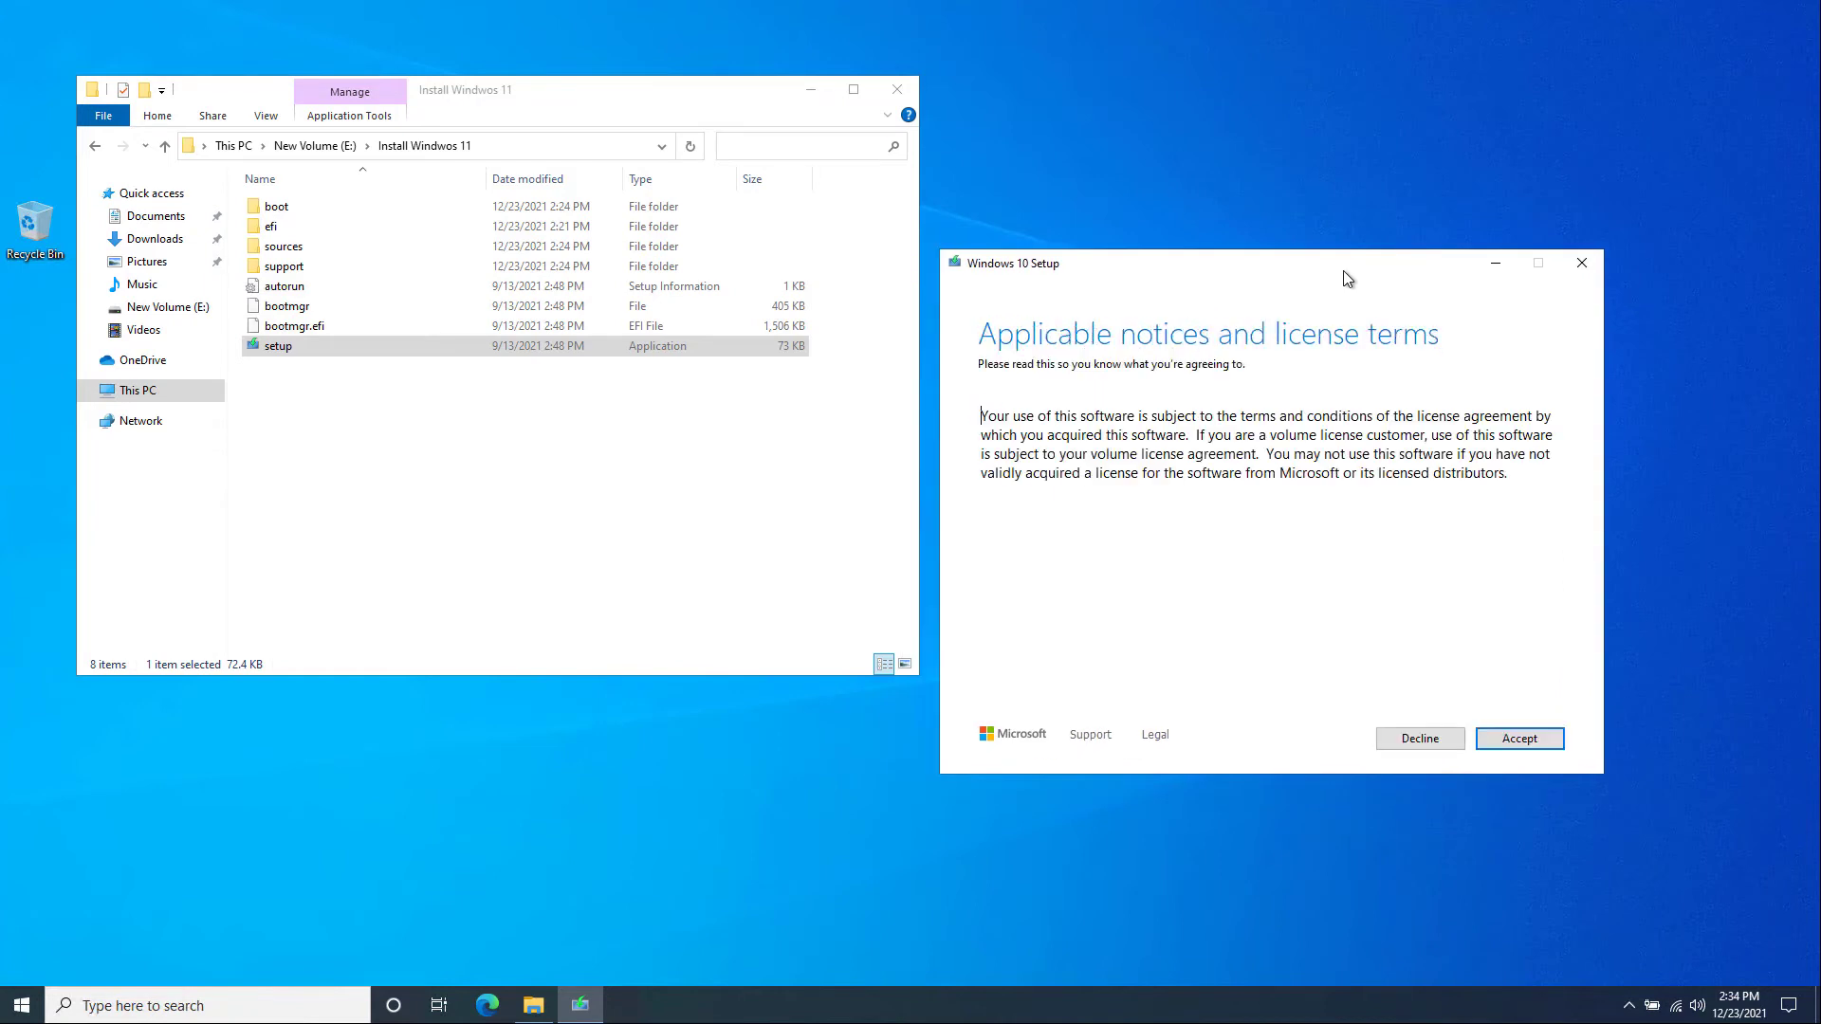
pyautogui.click(1516, 736)
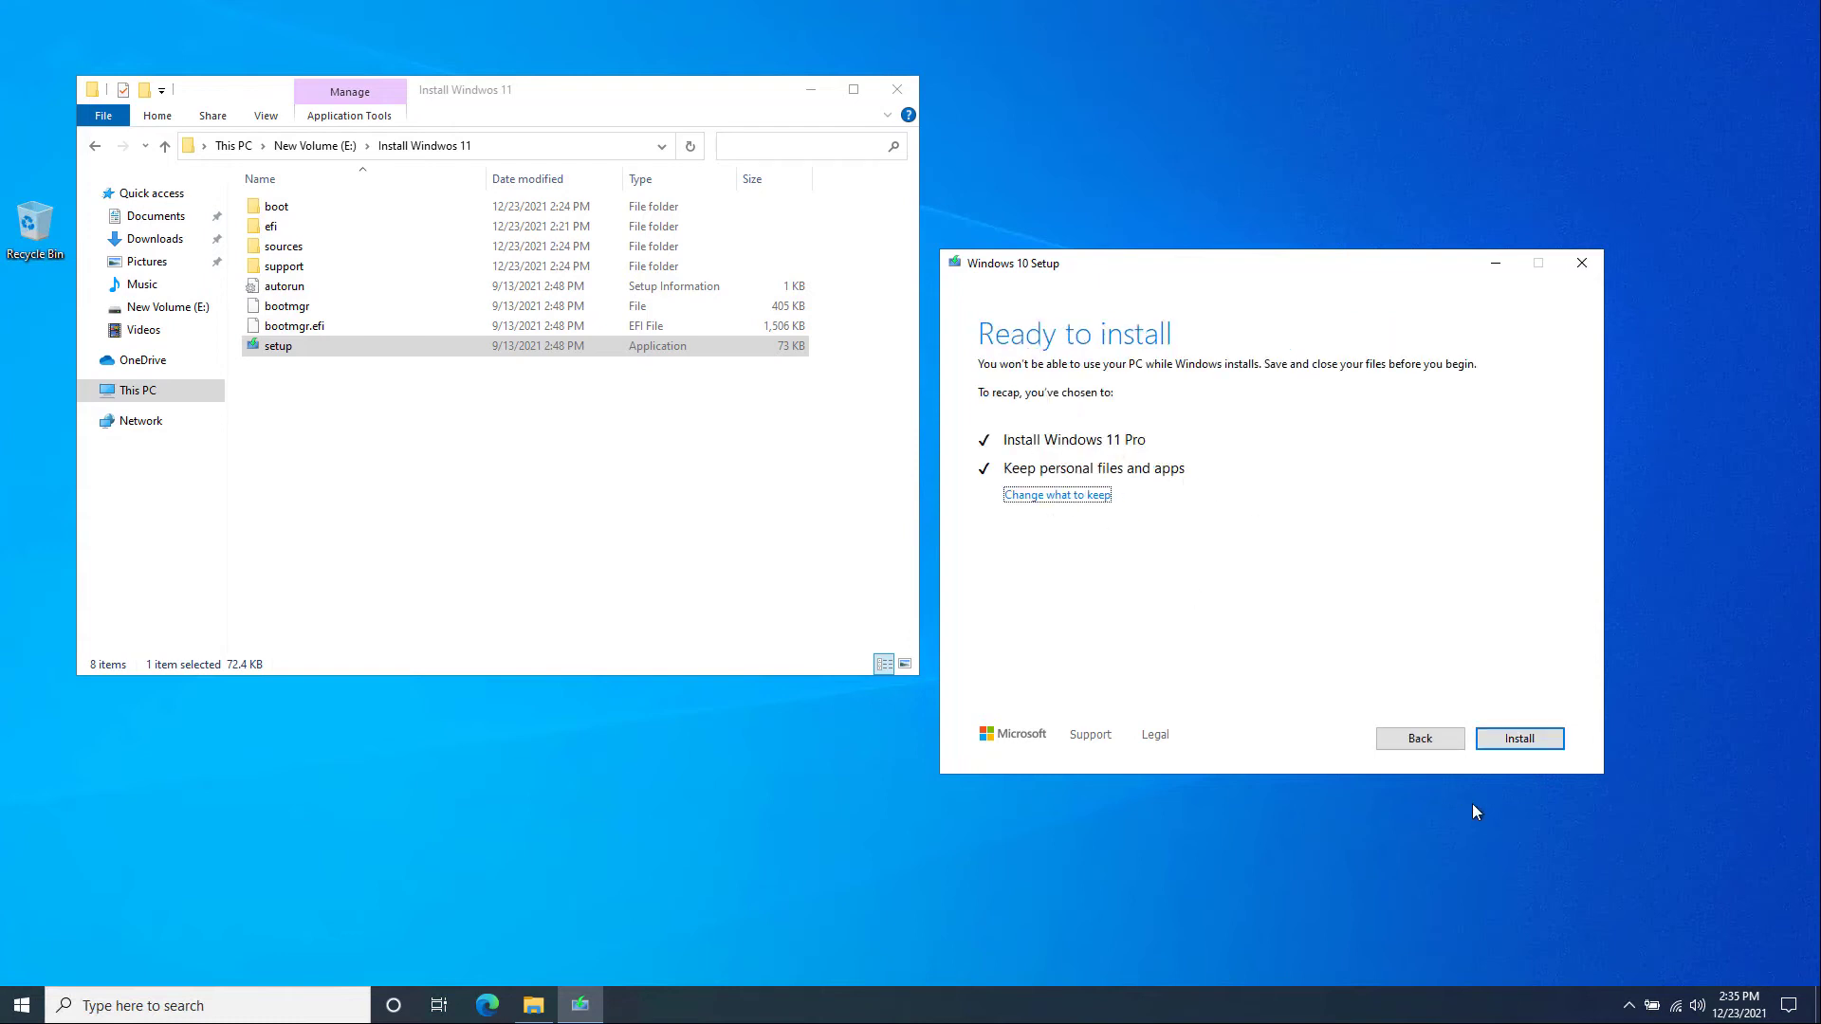
pyautogui.click(1518, 739)
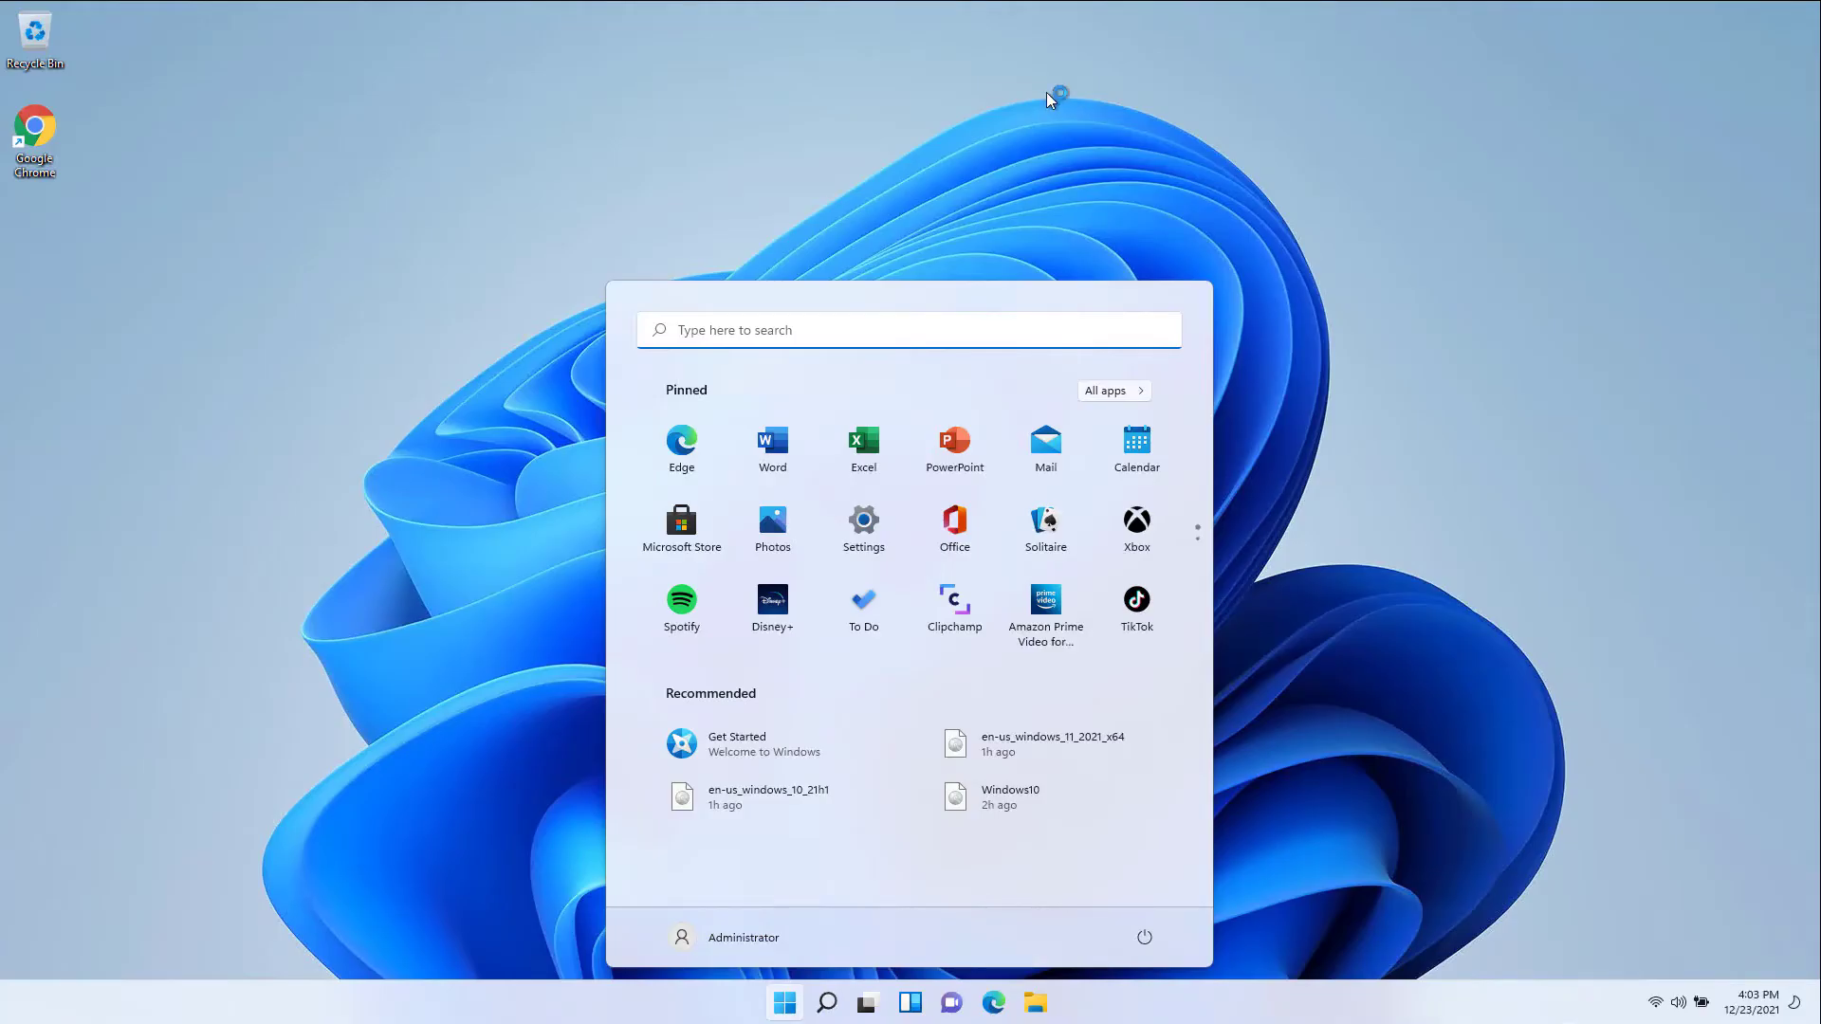
# - Search Windows for "about" and open the About your PC system settings
pyautogui.click(827, 1002)
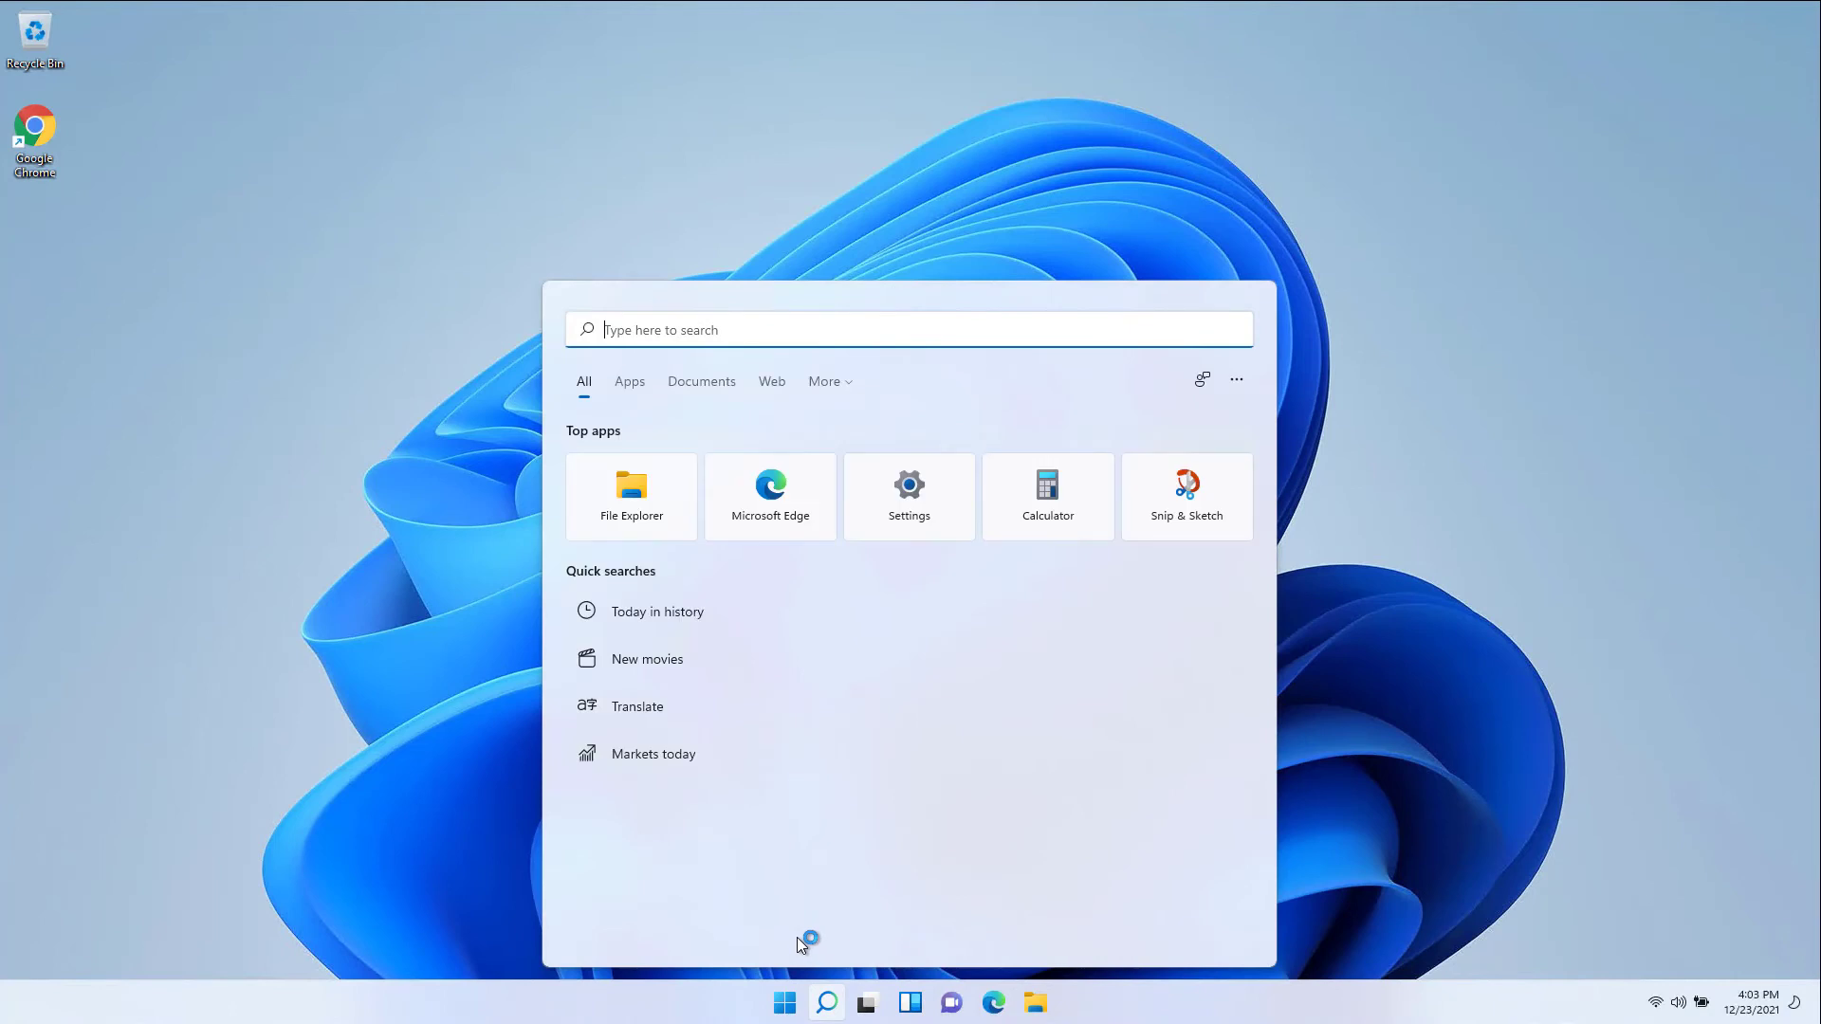
pyautogui.write('out')
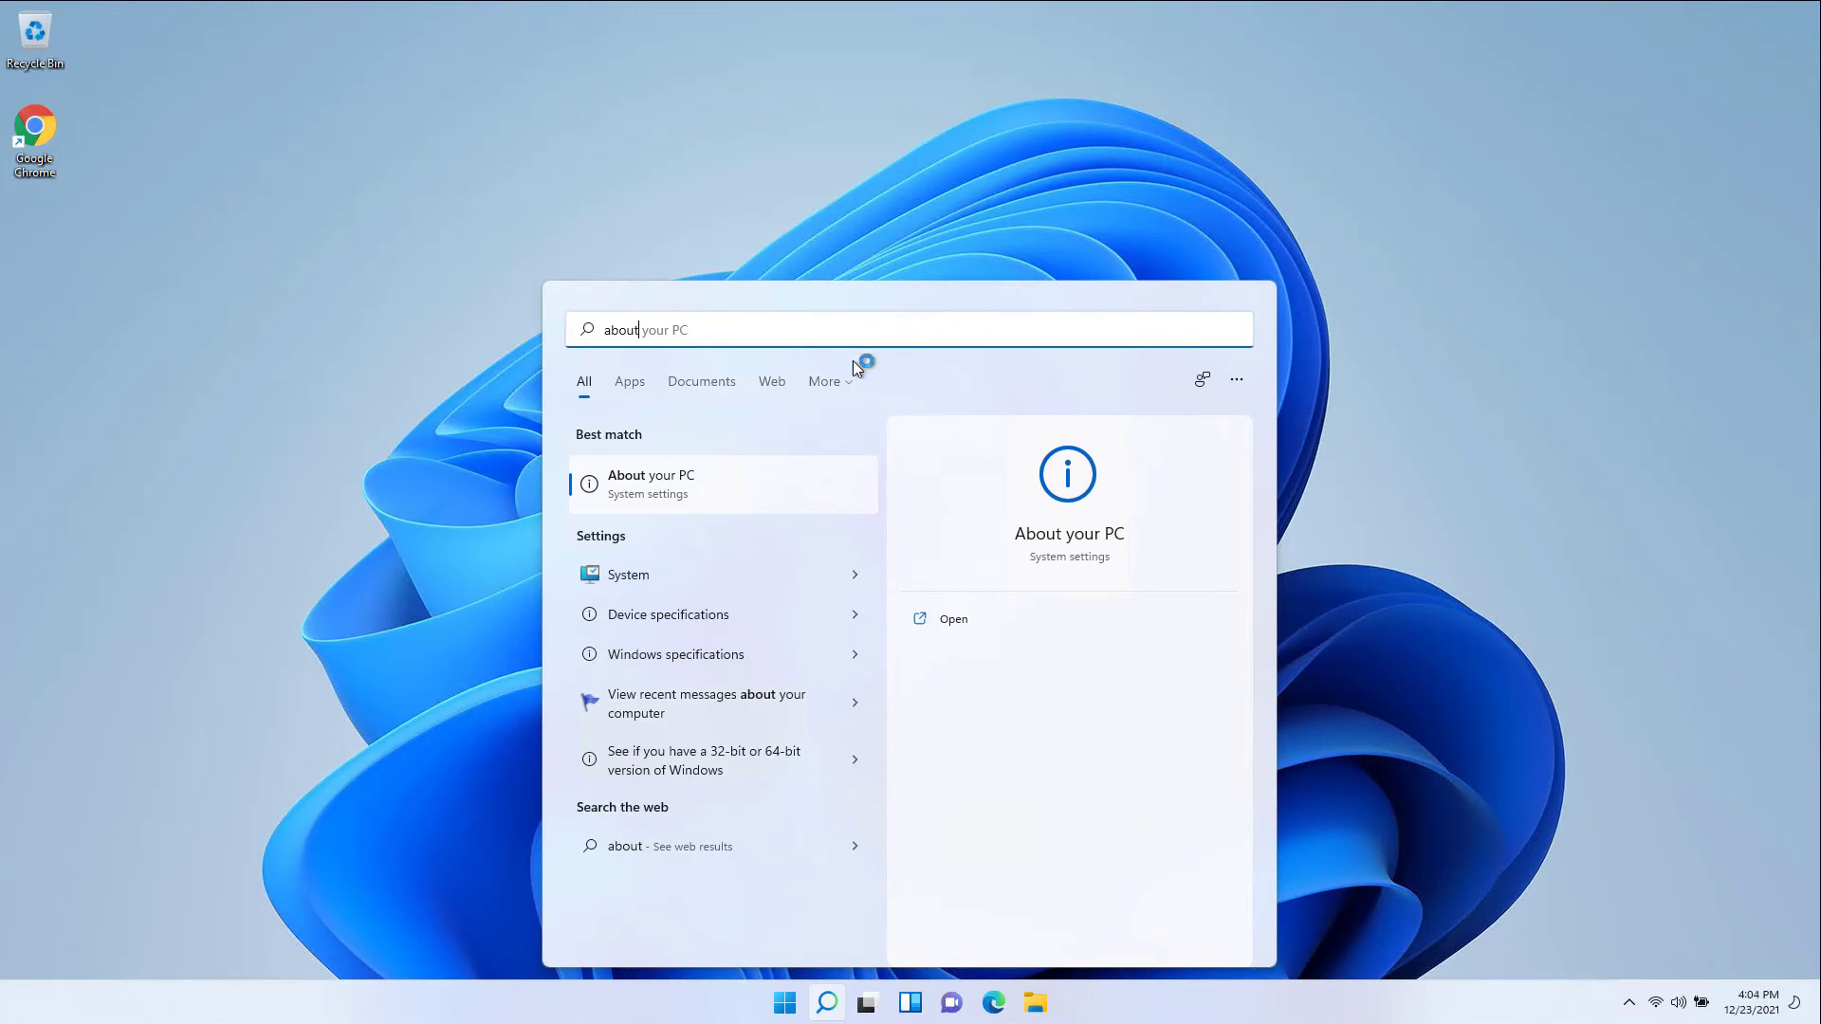
pyautogui.click(1048, 531)
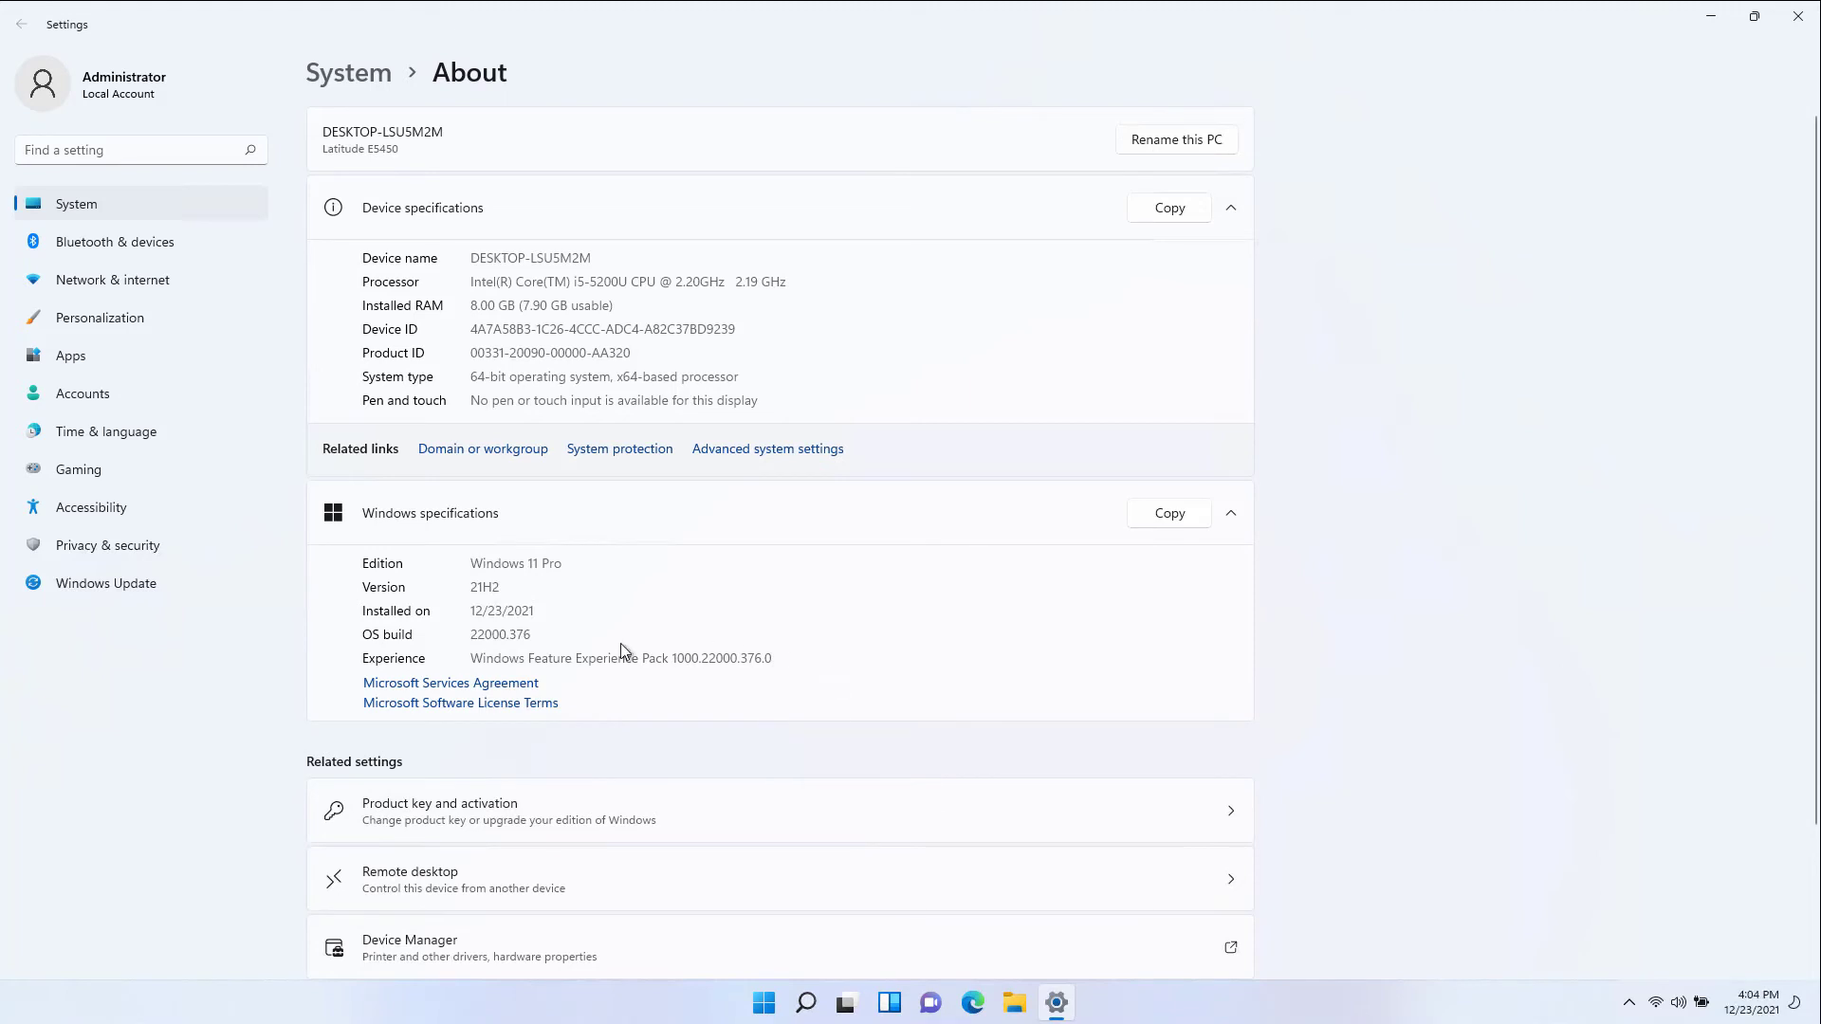
# - Check the installed Windows edition, version and installation date in the Windows specifications
pyautogui.moveTo(473, 566); pyautogui.dragTo(588, 563)
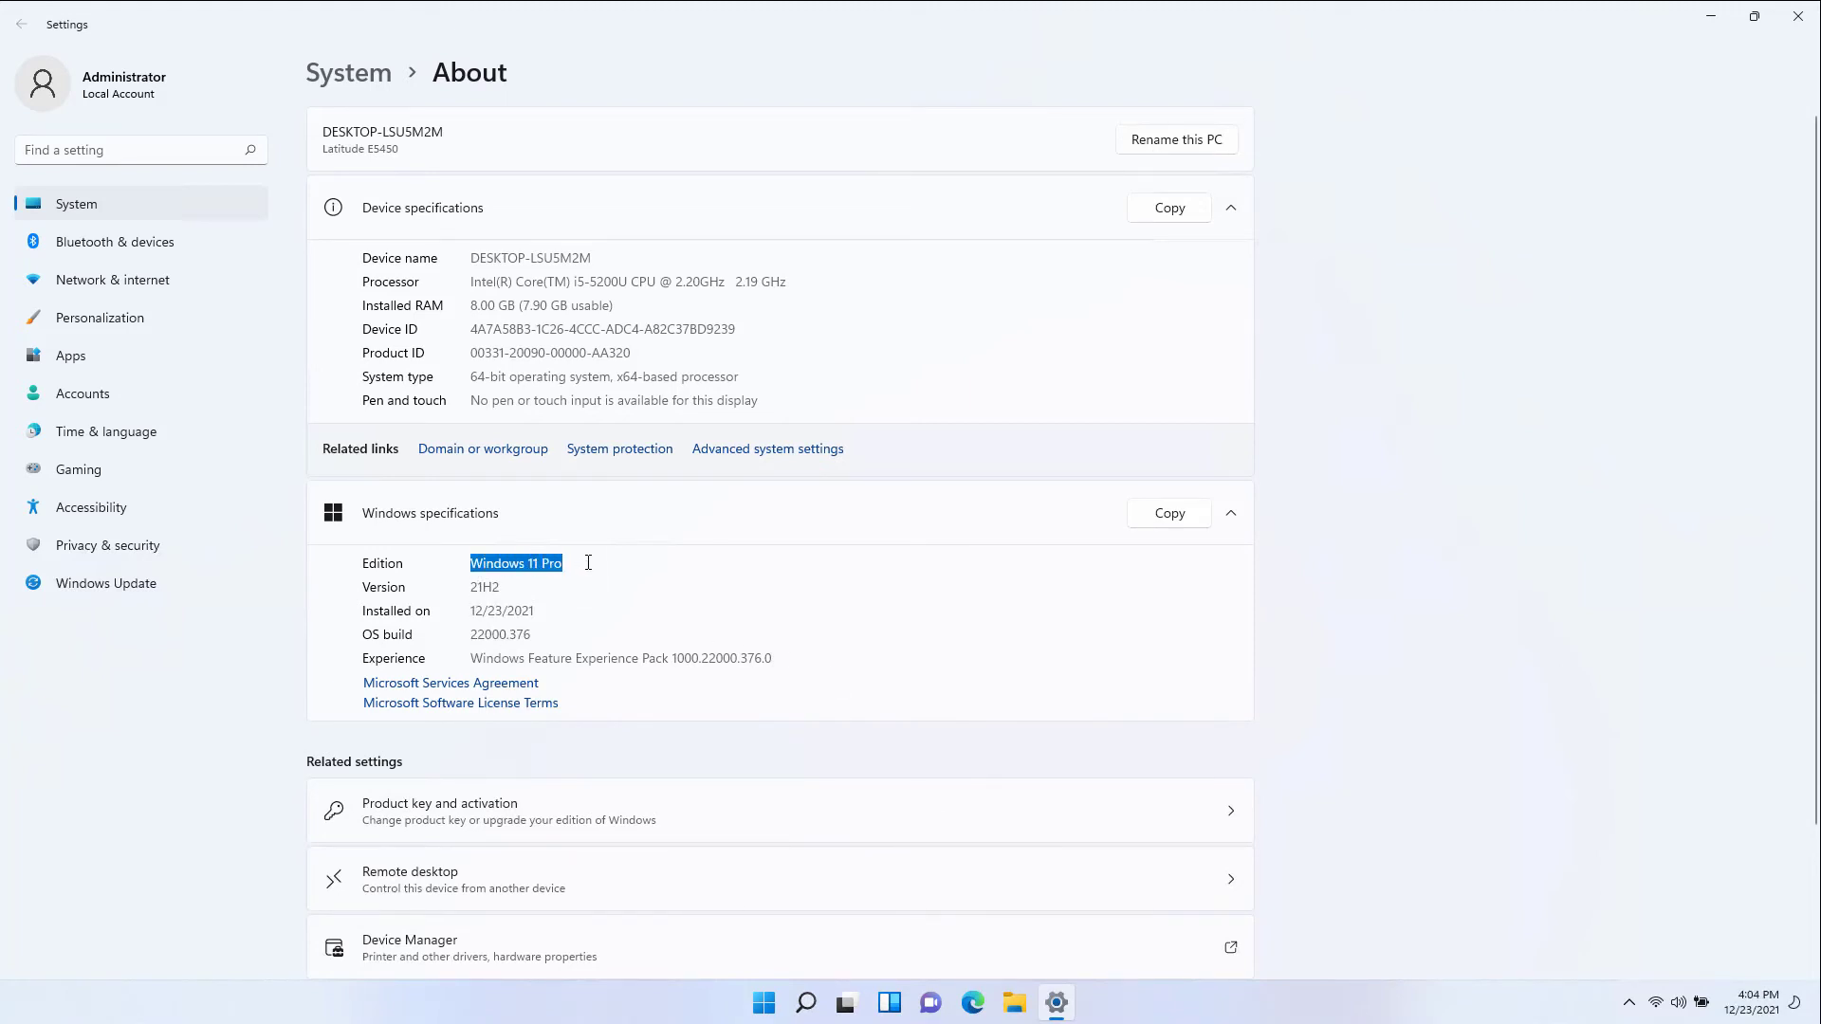
pyautogui.click(499, 588)
pyautogui.moveTo(499, 588); pyautogui.dragTo(473, 615)
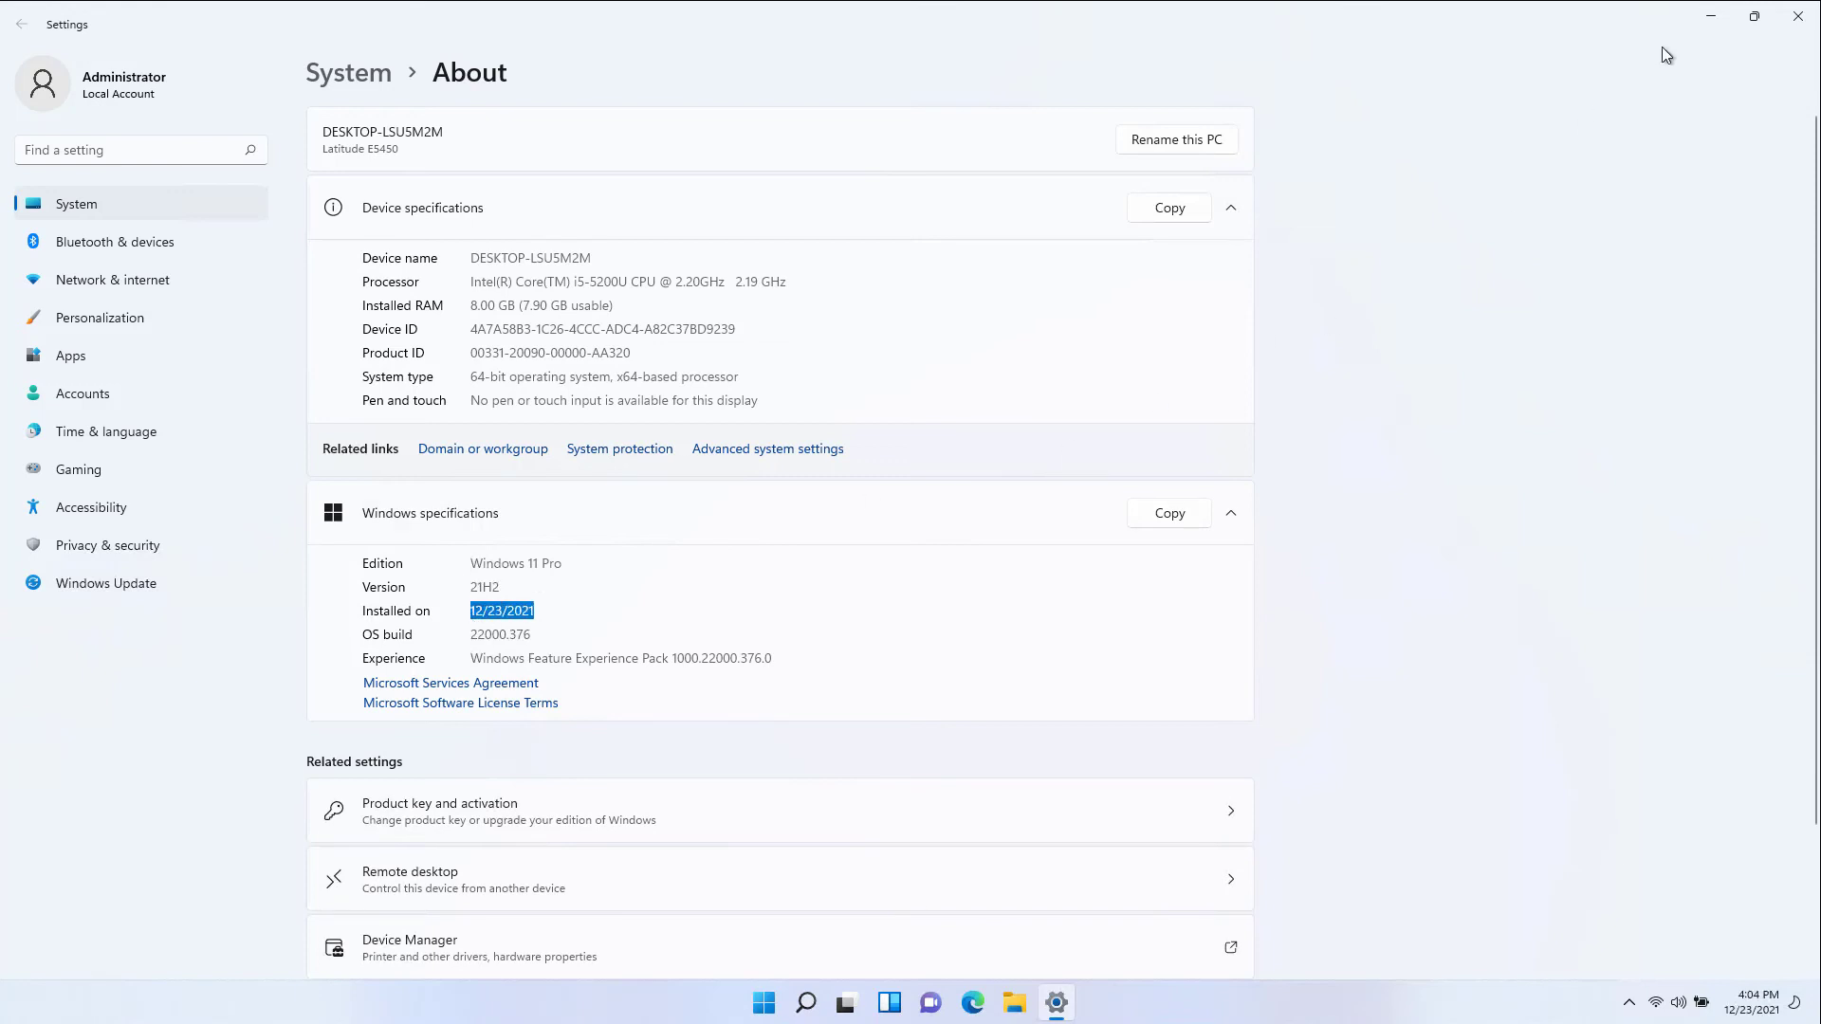
# - Examine the folders and drives in This PC and look through the full list of installed apps
pyautogui.click(1709, 16)
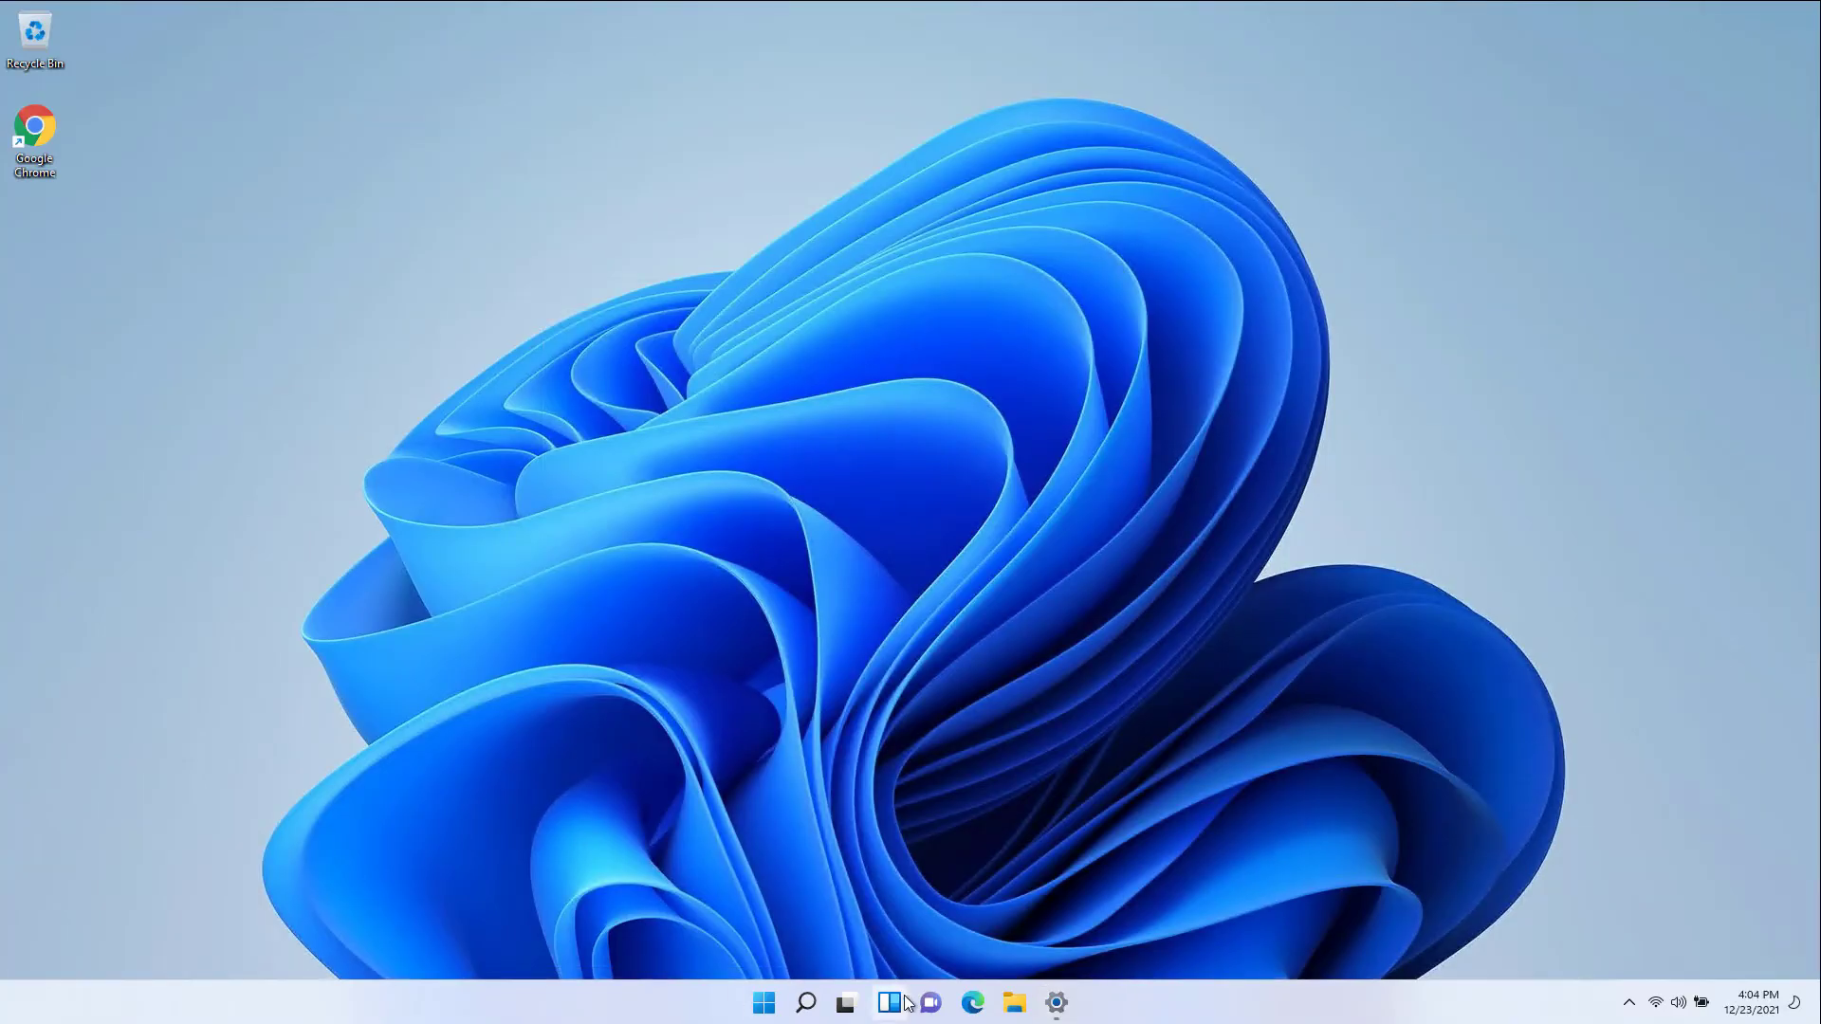
pyautogui.click(1014, 1003)
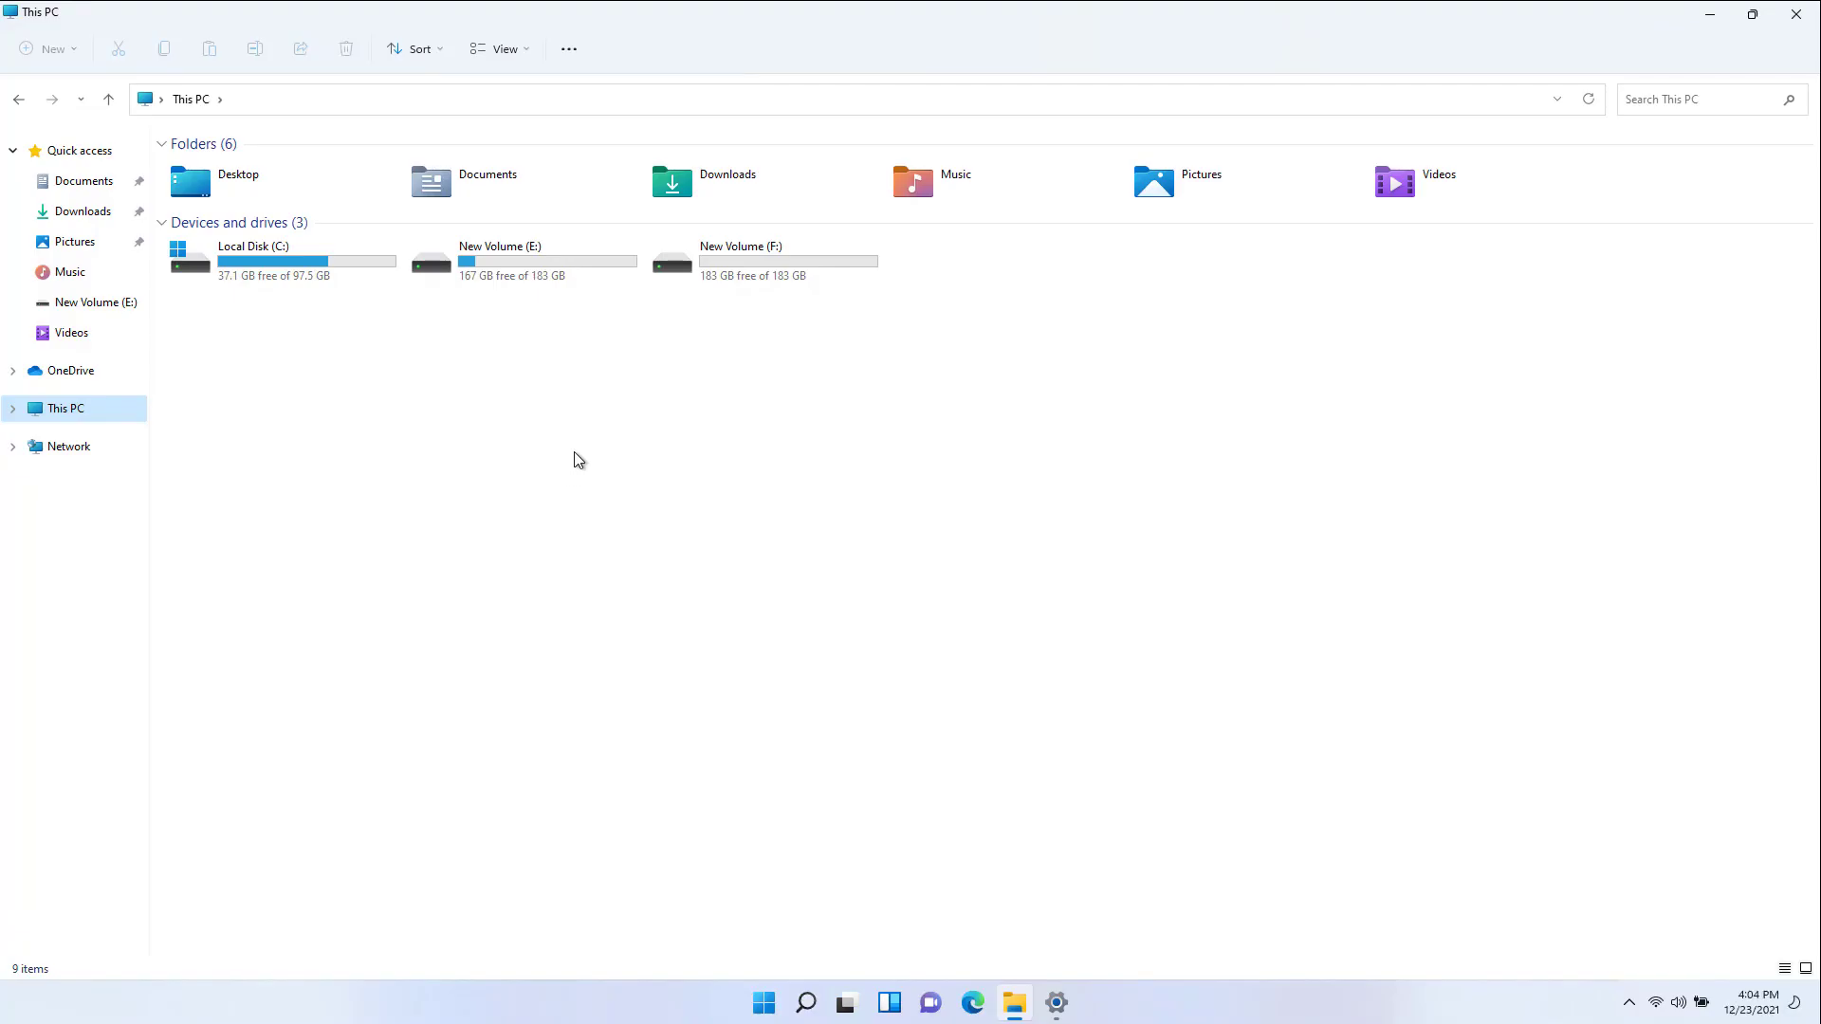
pyautogui.click(763, 1001)
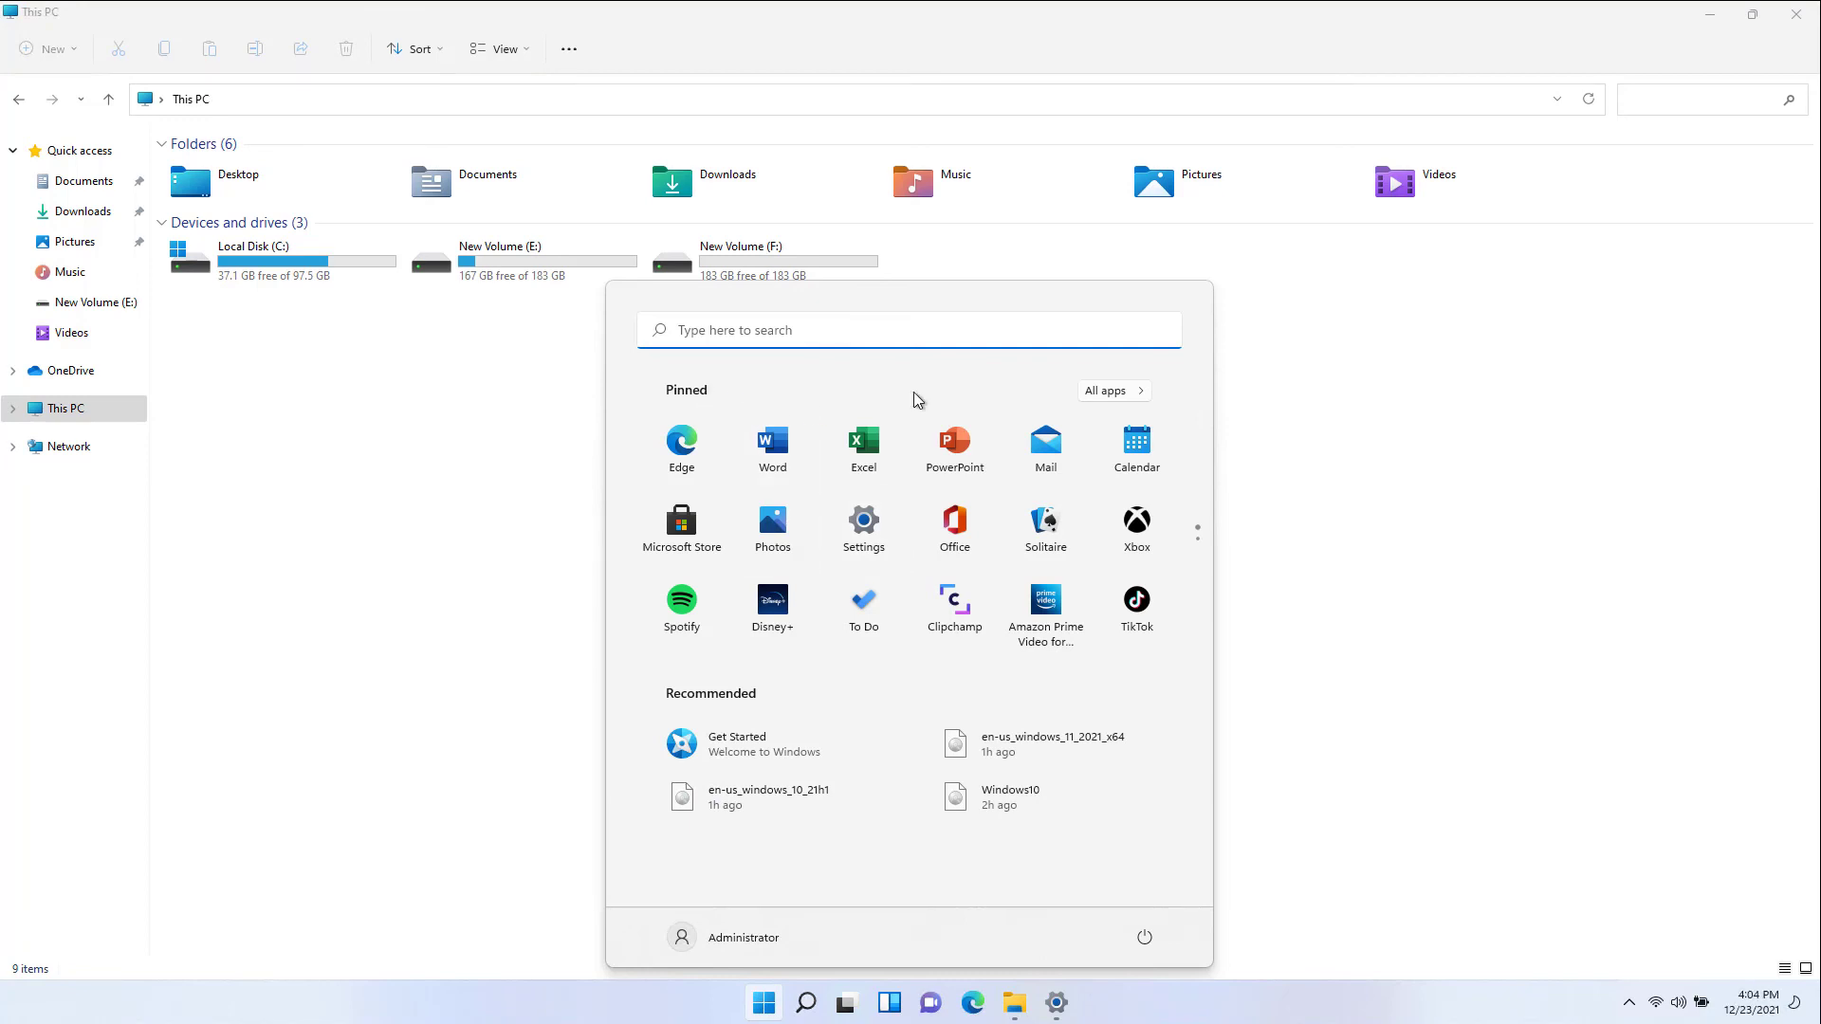
pyautogui.click(1142, 390)
pyautogui.scroll(-5, 928, 763)
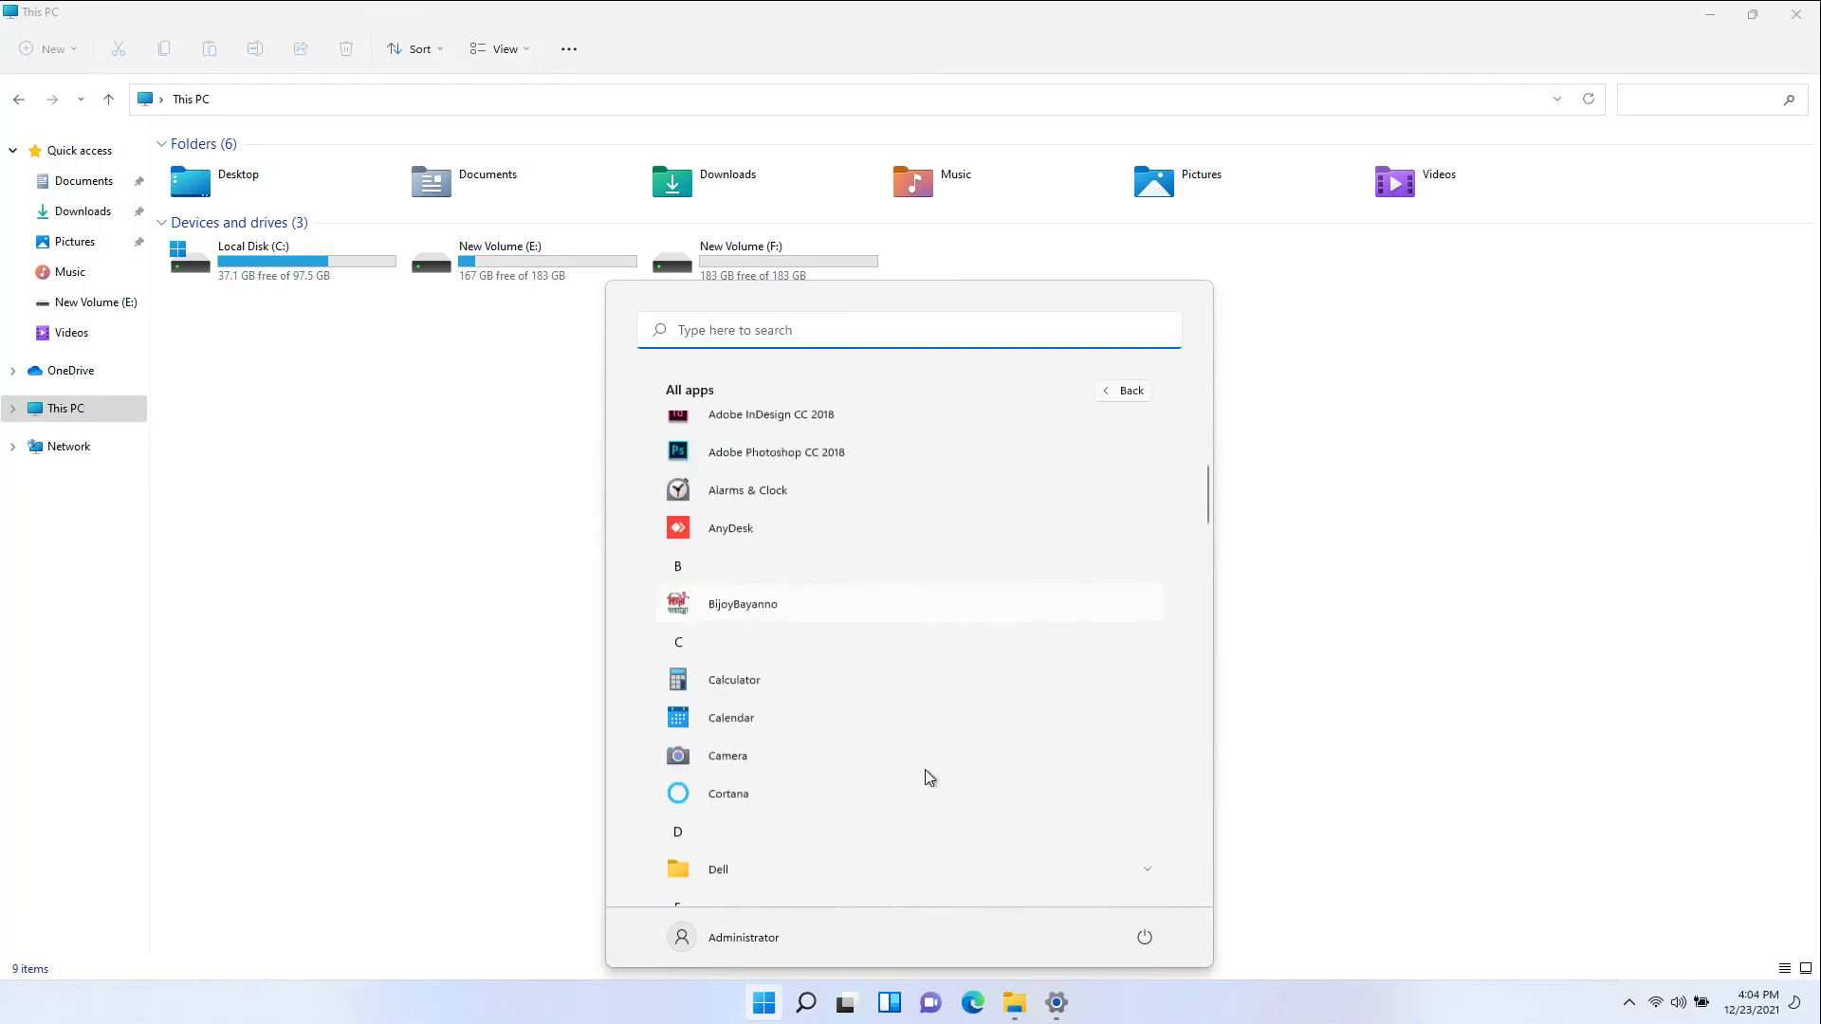
pyautogui.scroll(-10, 926, 763)
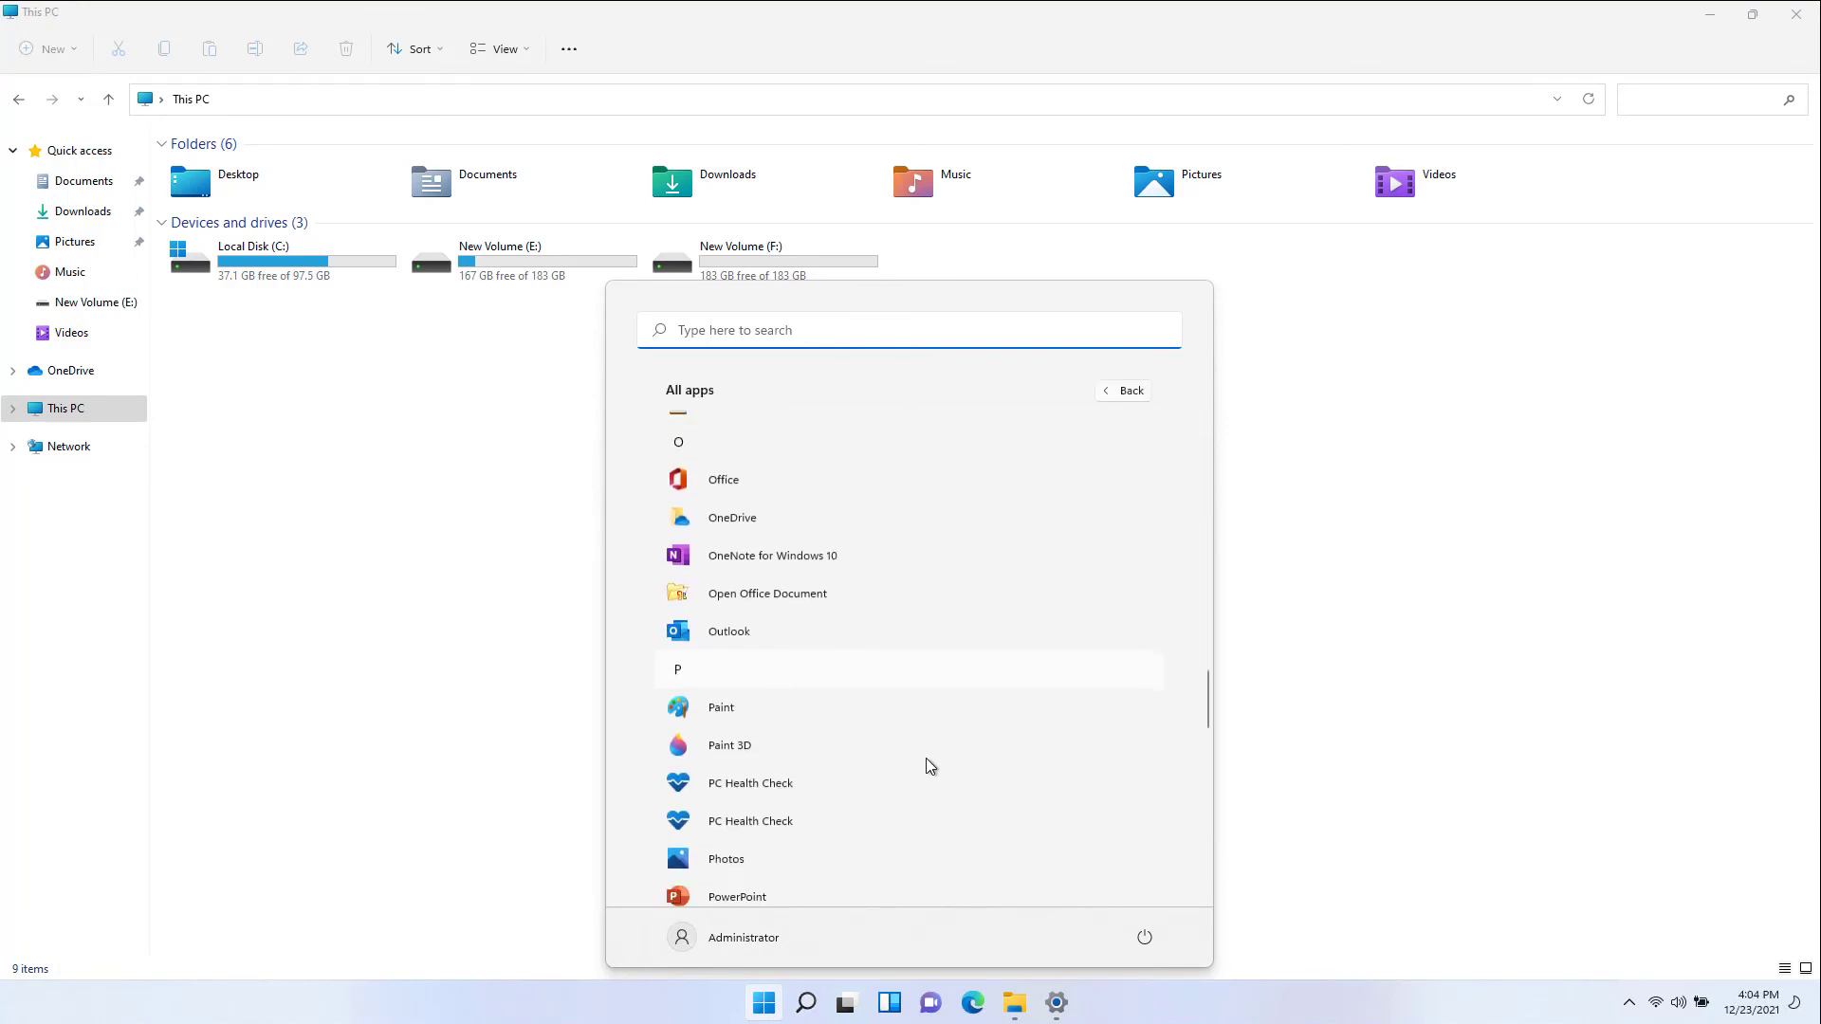
pyautogui.scroll(-2, 926, 755)
pyautogui.click(1421, 612)
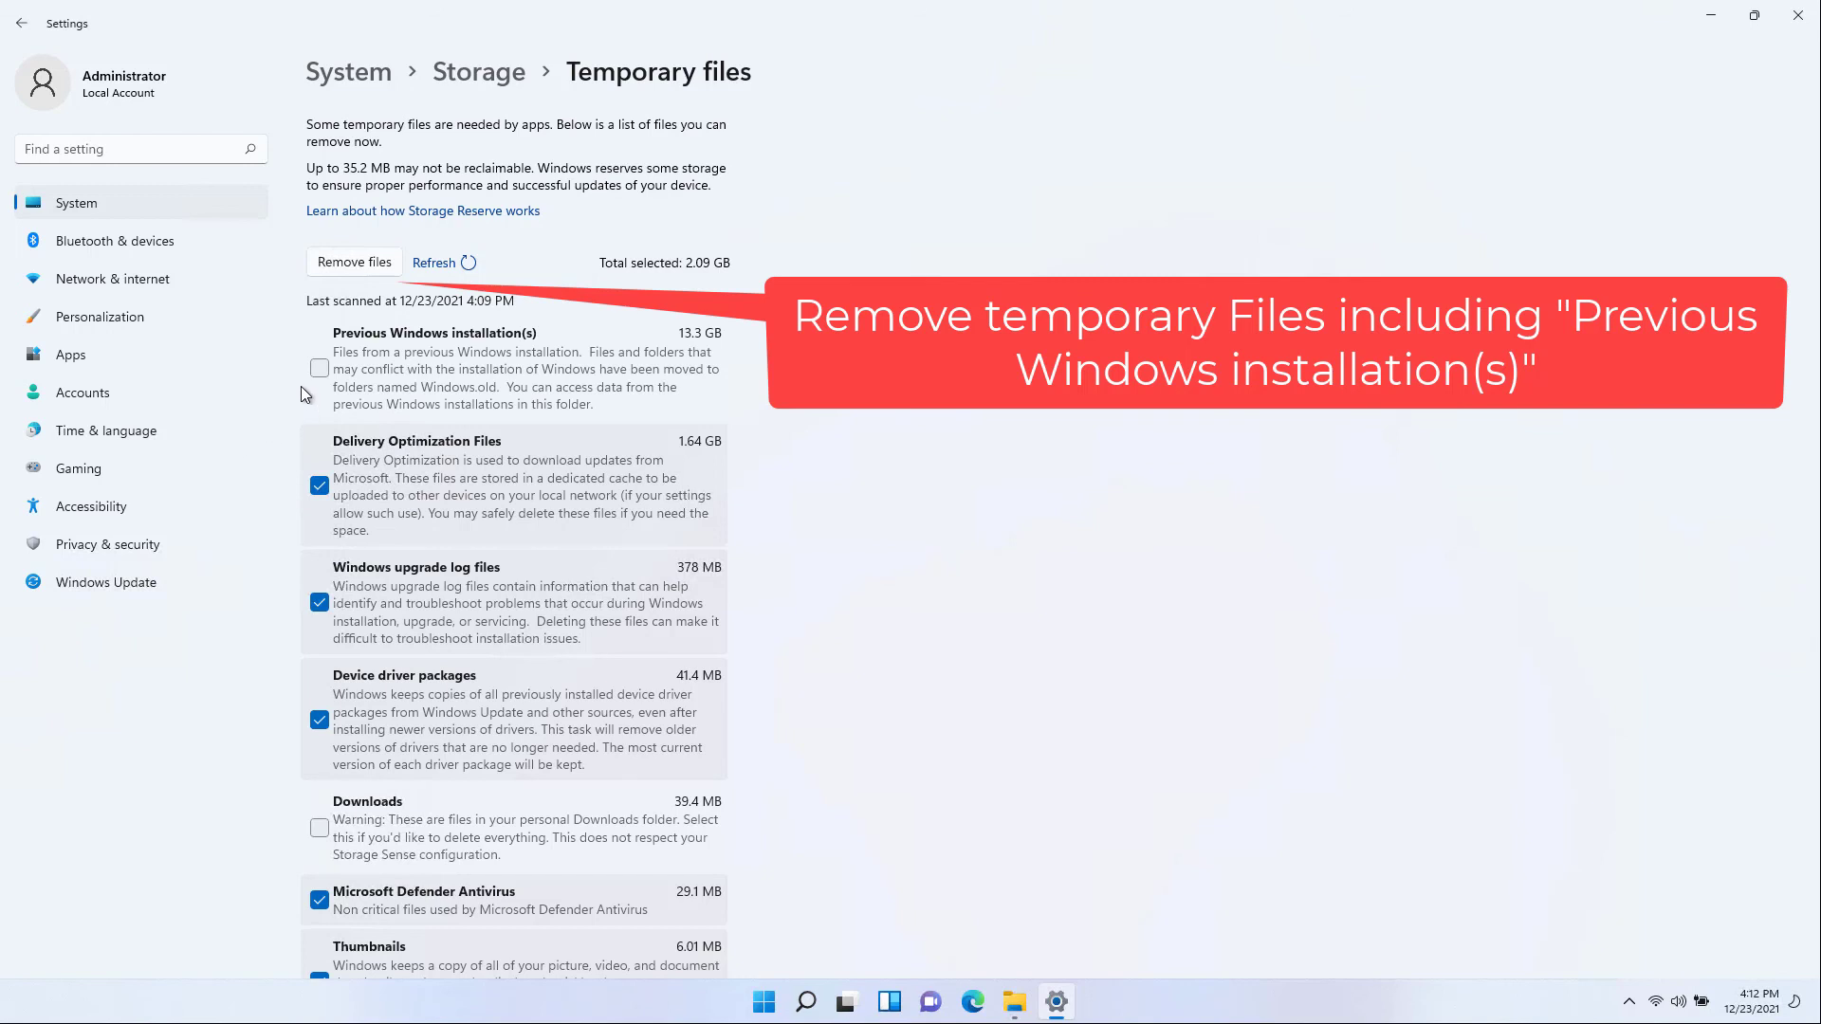
# - Add "Previous Windows installation(s)" to the selected temporary files and permanently remove all selected files
pyautogui.click(415, 403)
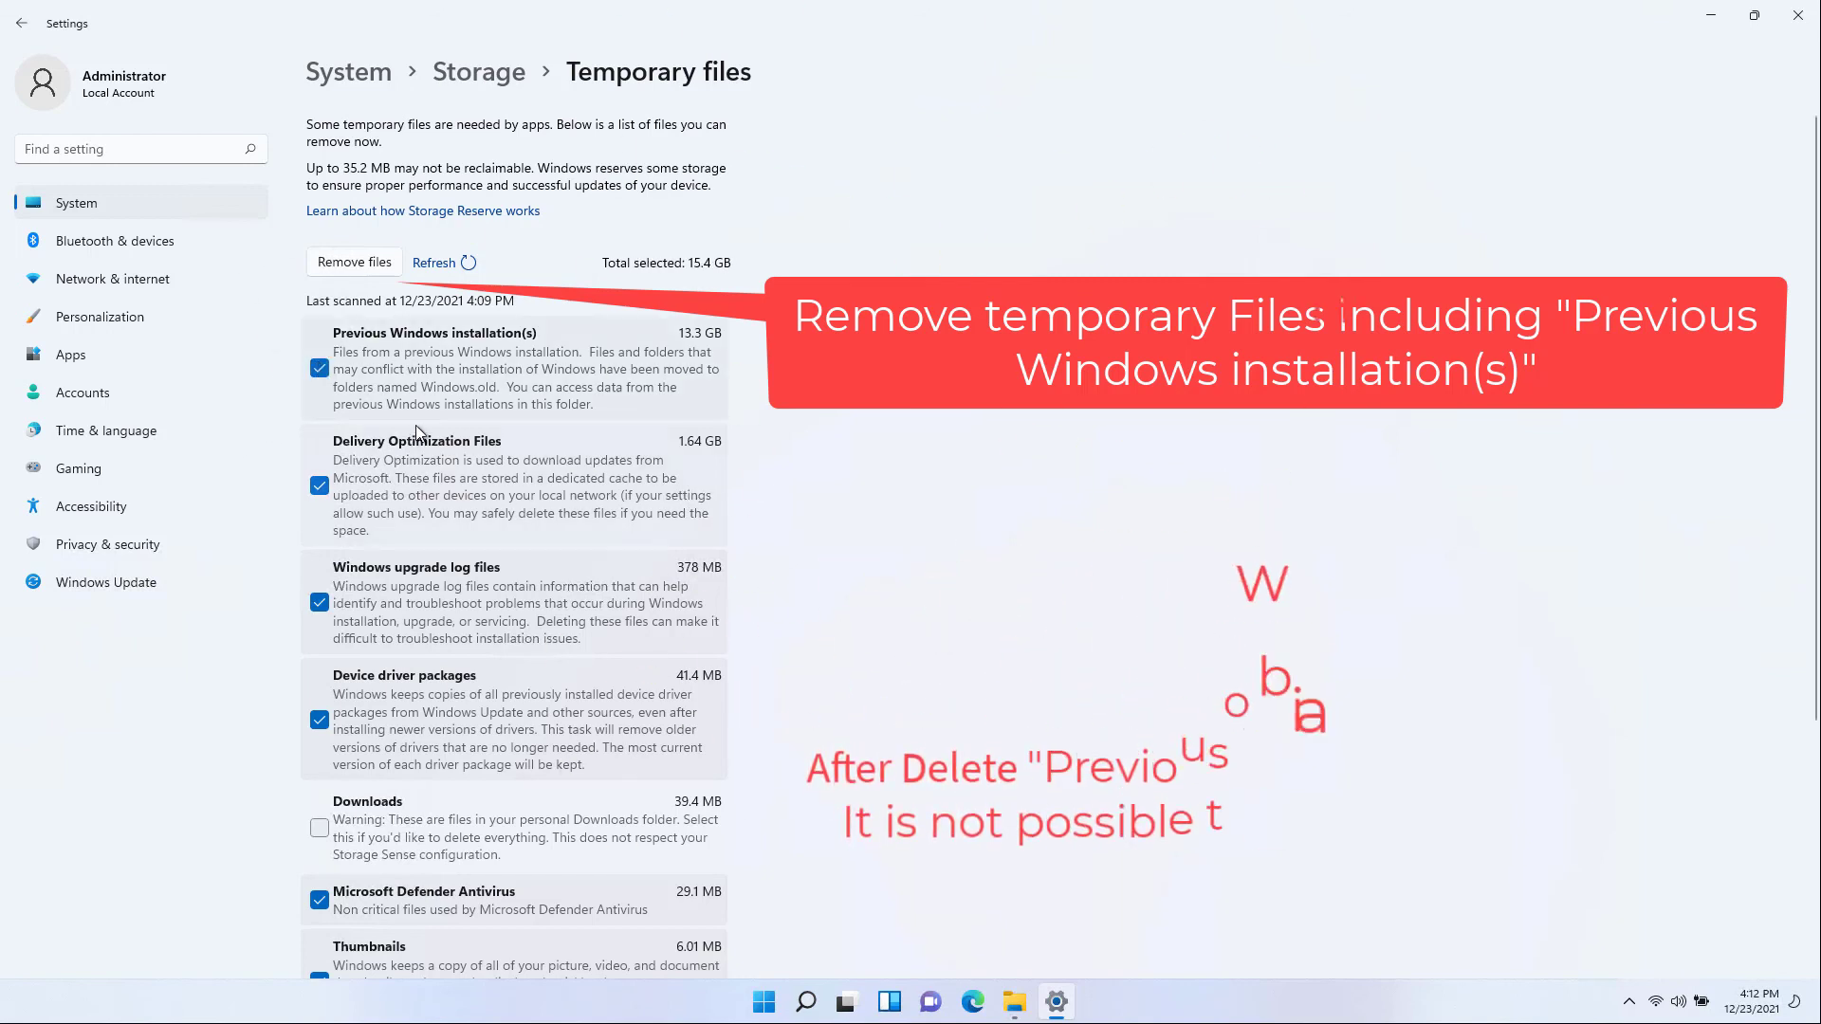
pyautogui.click(359, 272)
pyautogui.click(780, 541)
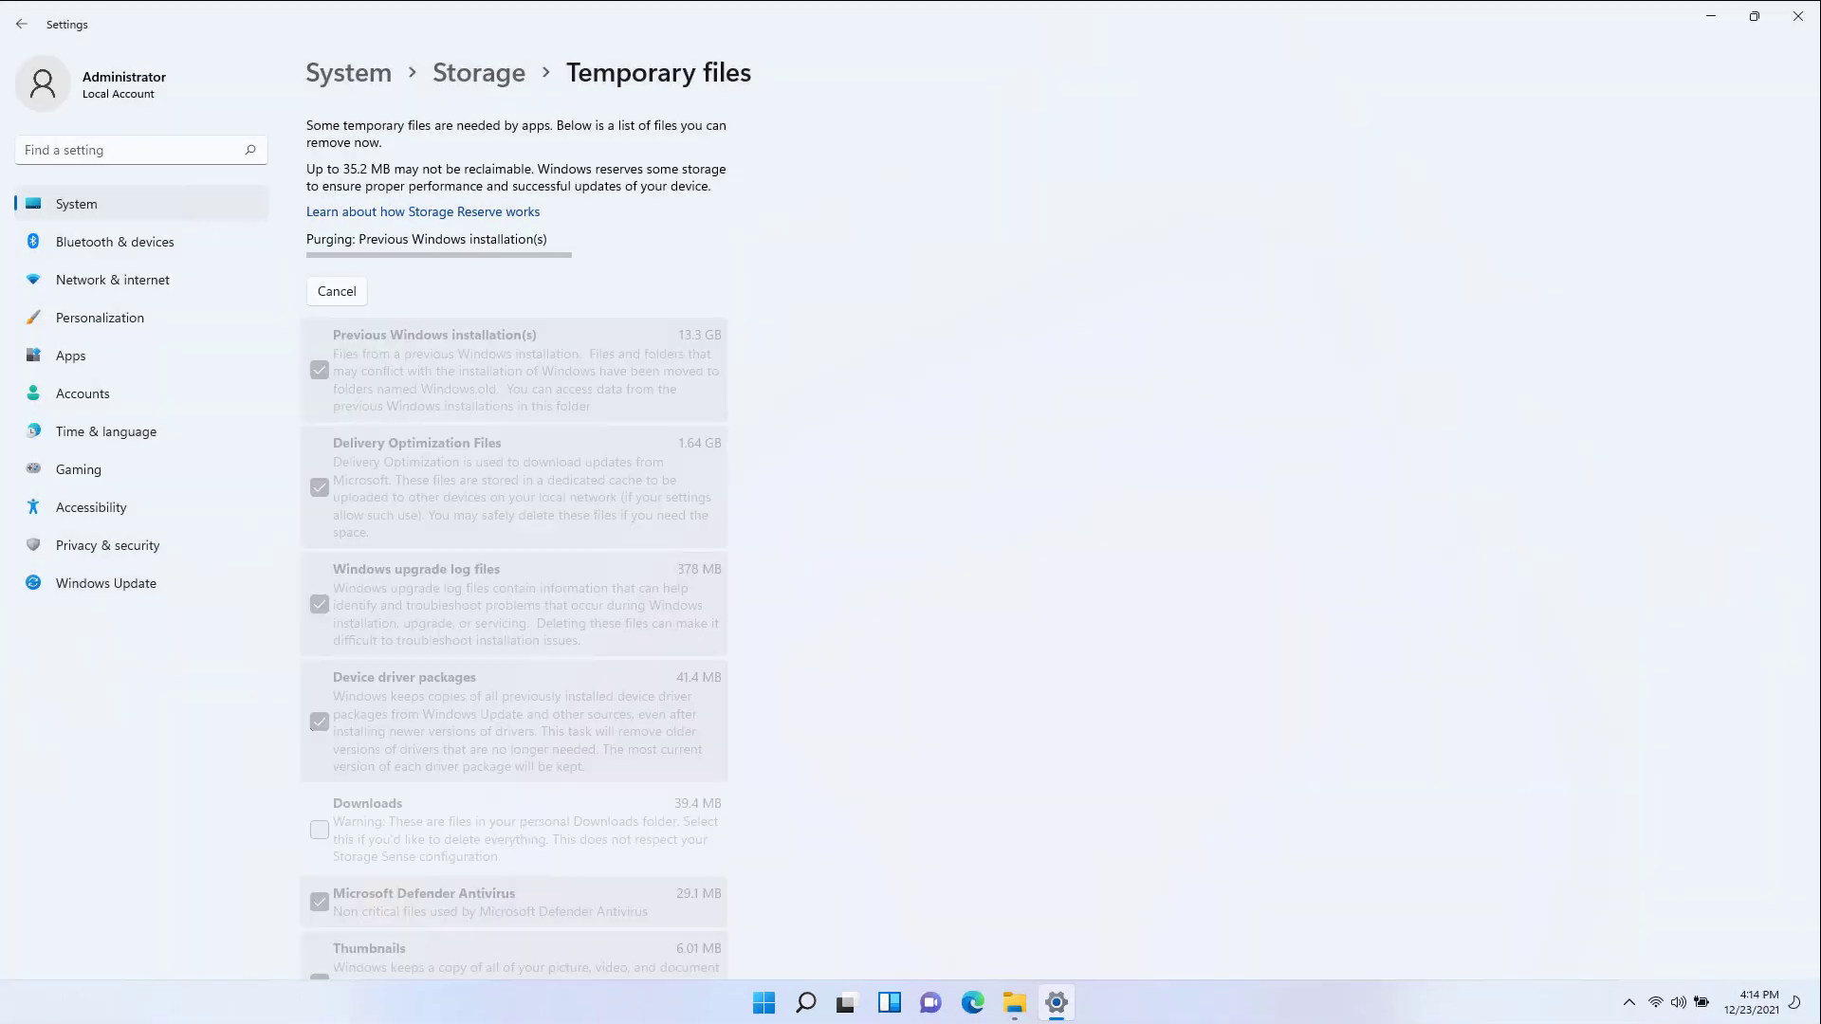
# - Search Windows for "storage", open the temporary files list and permanently remove the selected Microsoft Defender Antivirus, Thumbnails and Temporary Internet Files
pyautogui.click(827, 1002)
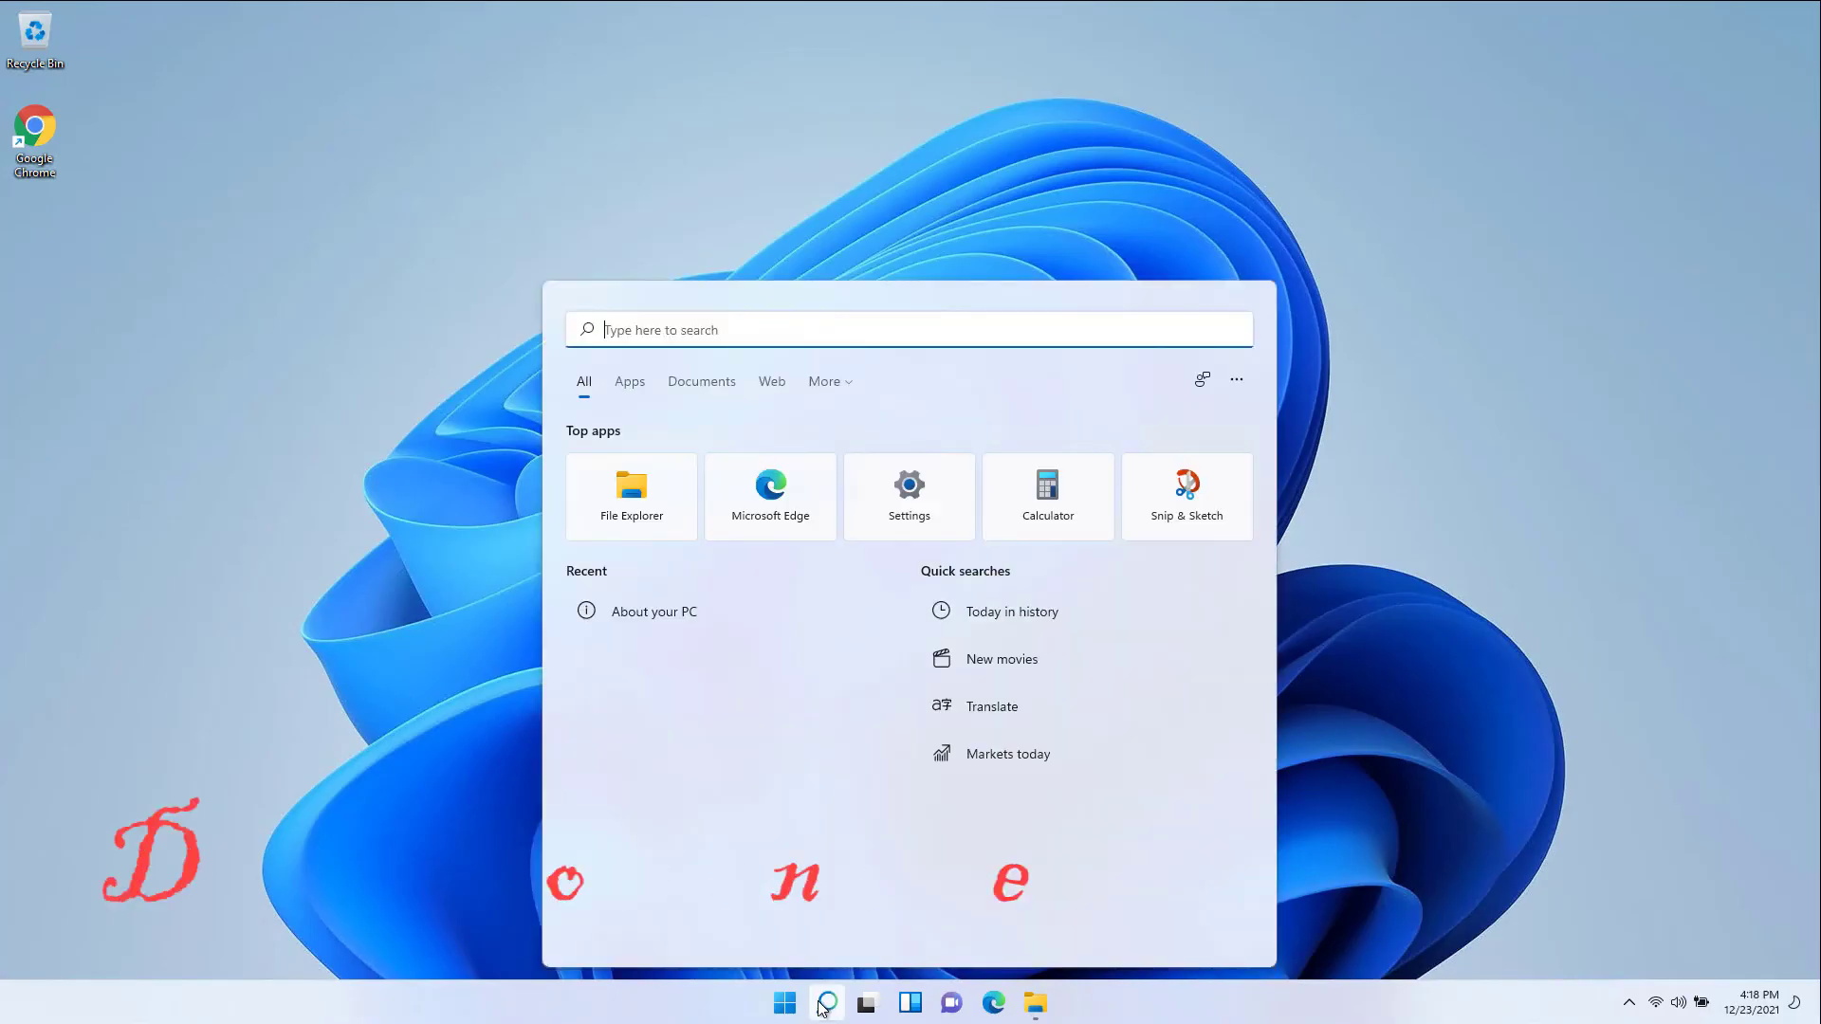
pyautogui.write('storage')
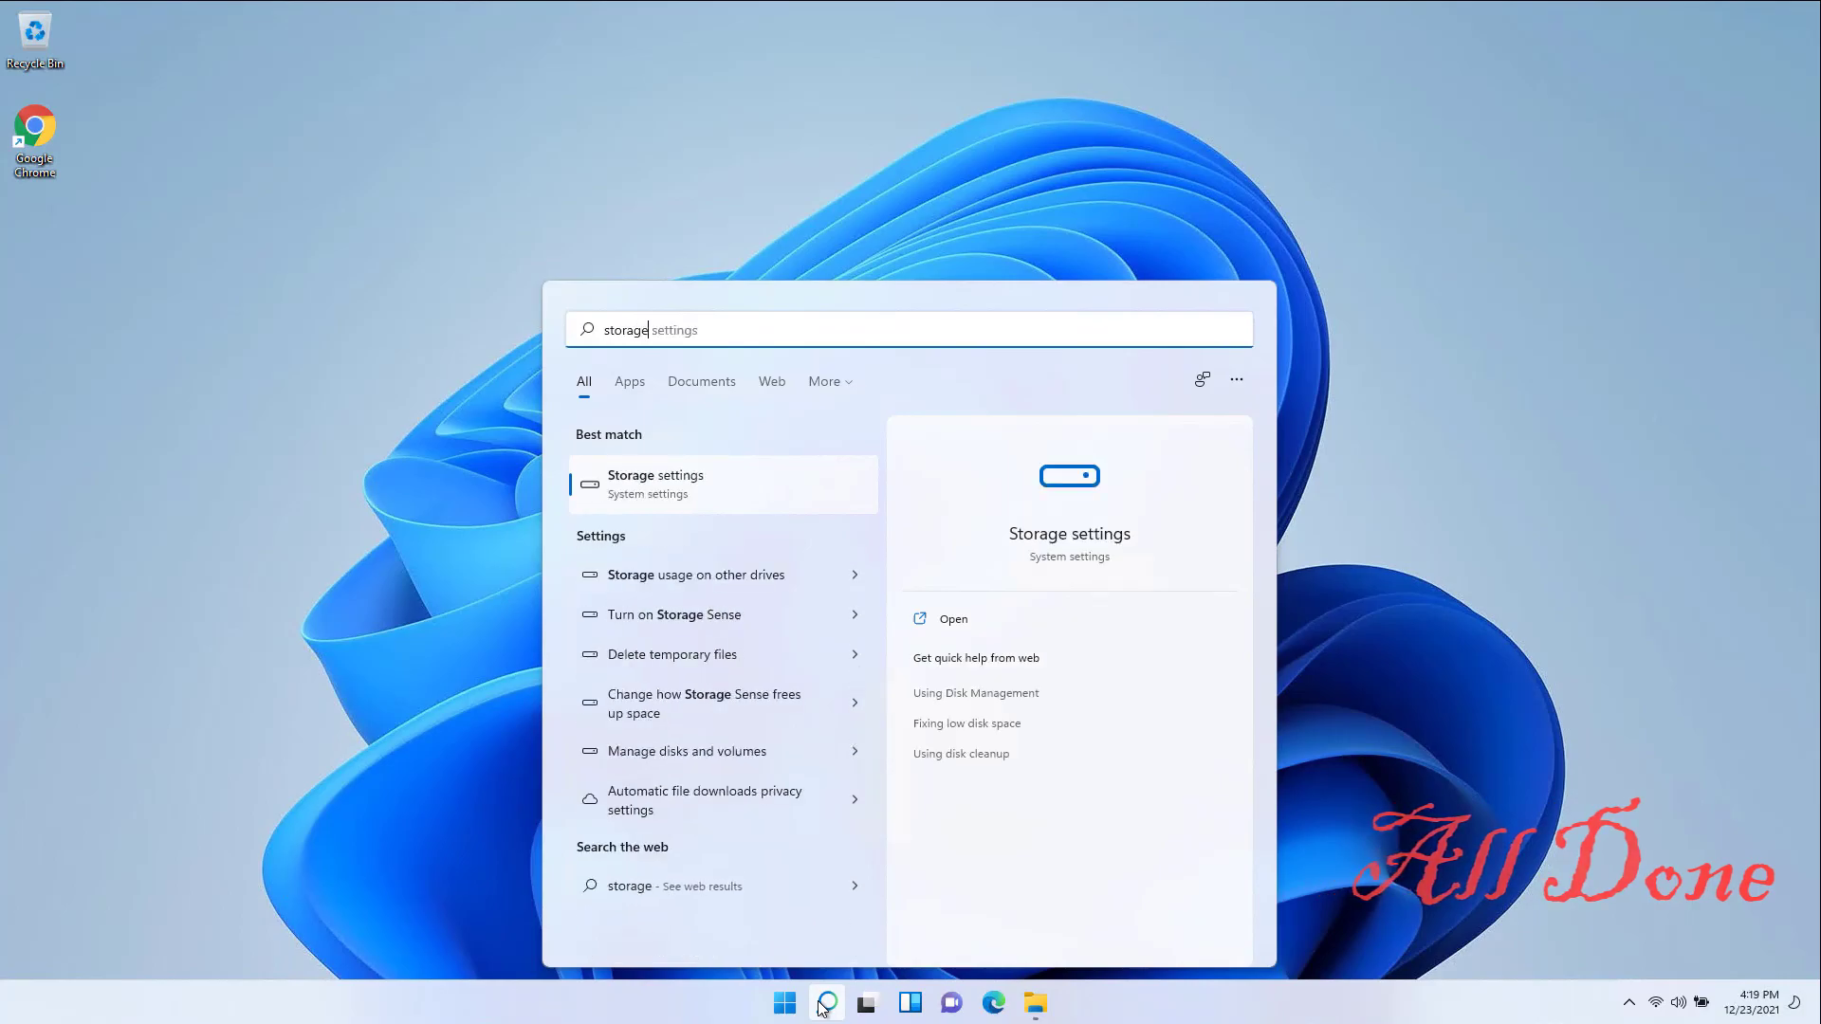
pyautogui.press('Return')
pyautogui.click(607, 294)
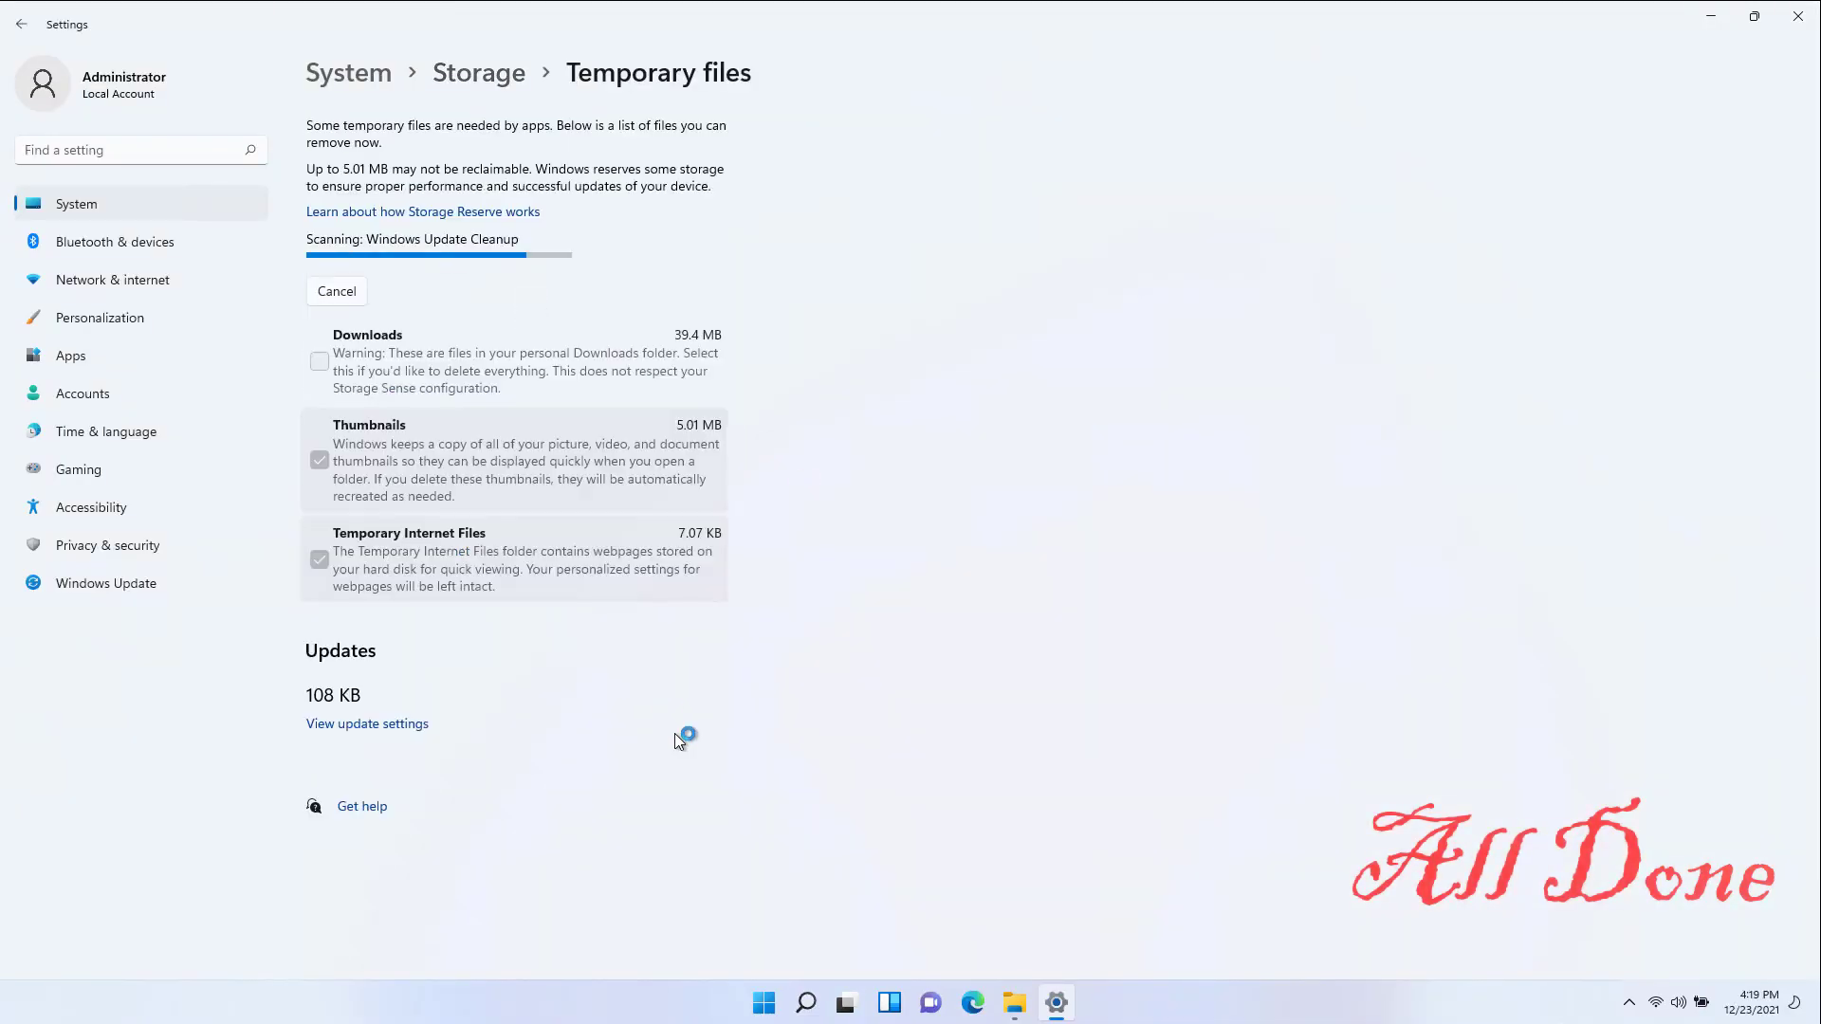
pyautogui.click(351, 263)
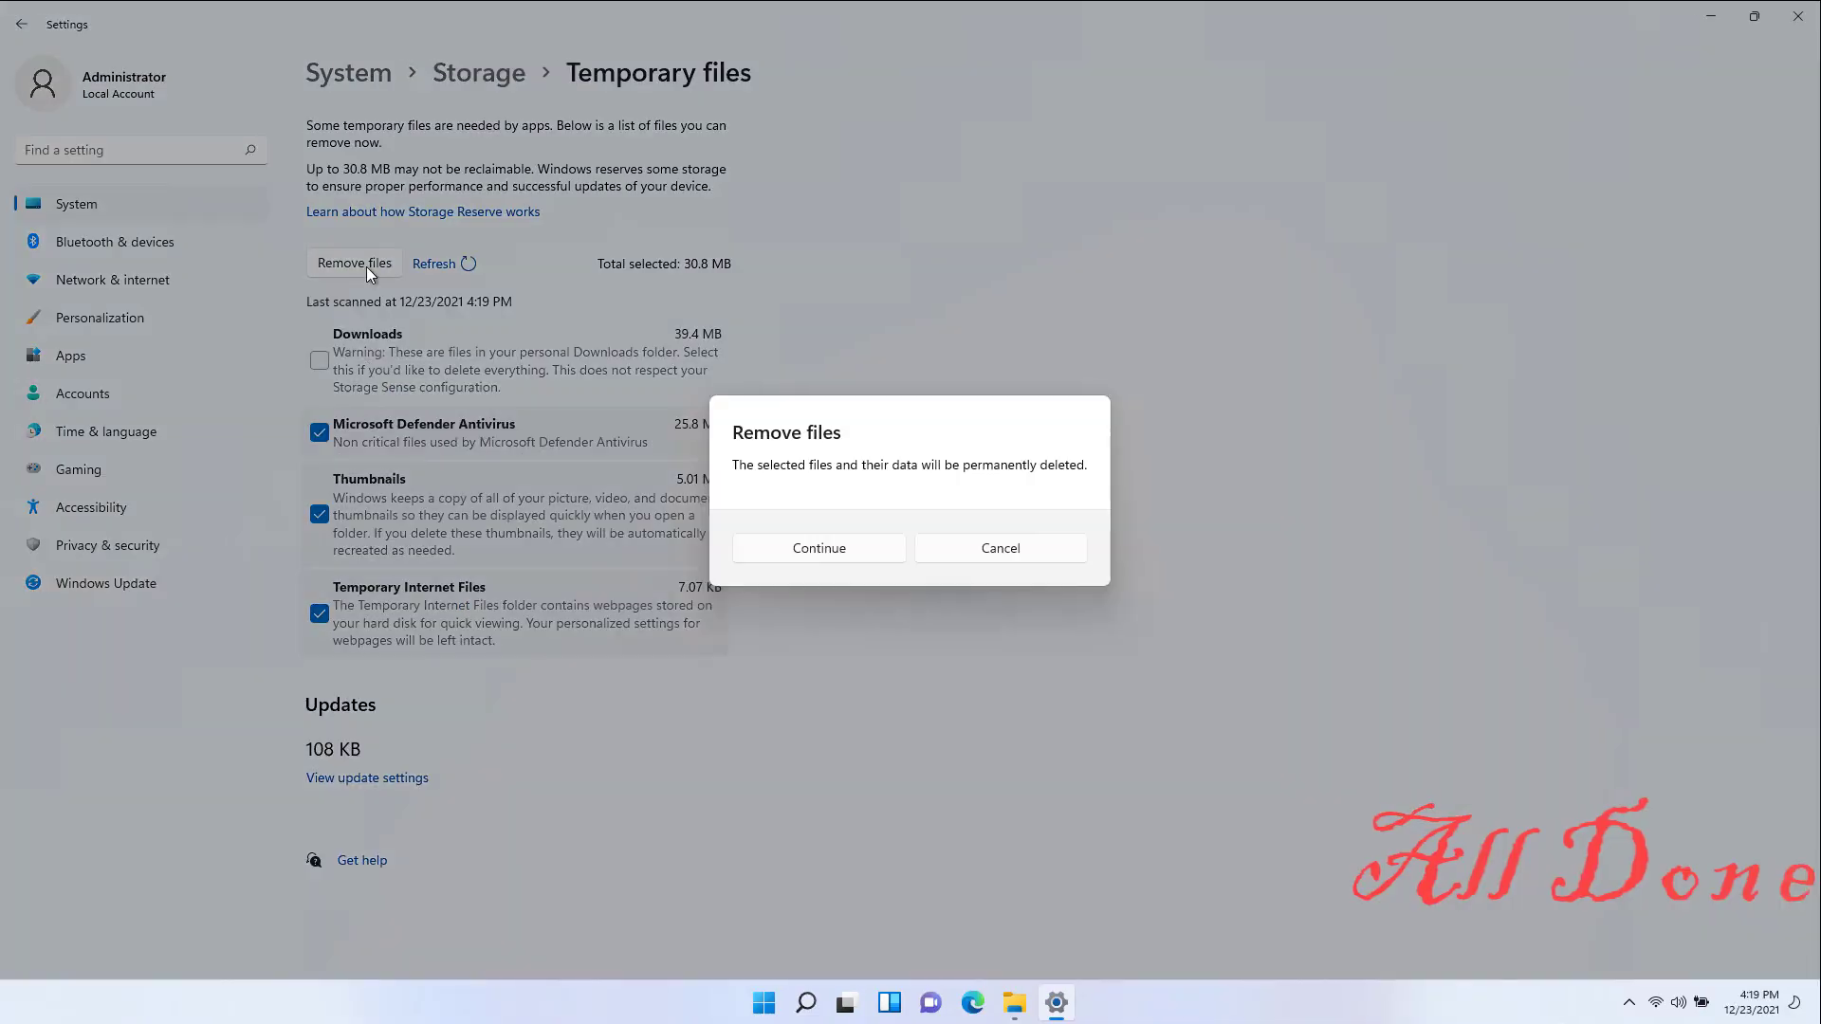
pyautogui.click(813, 544)
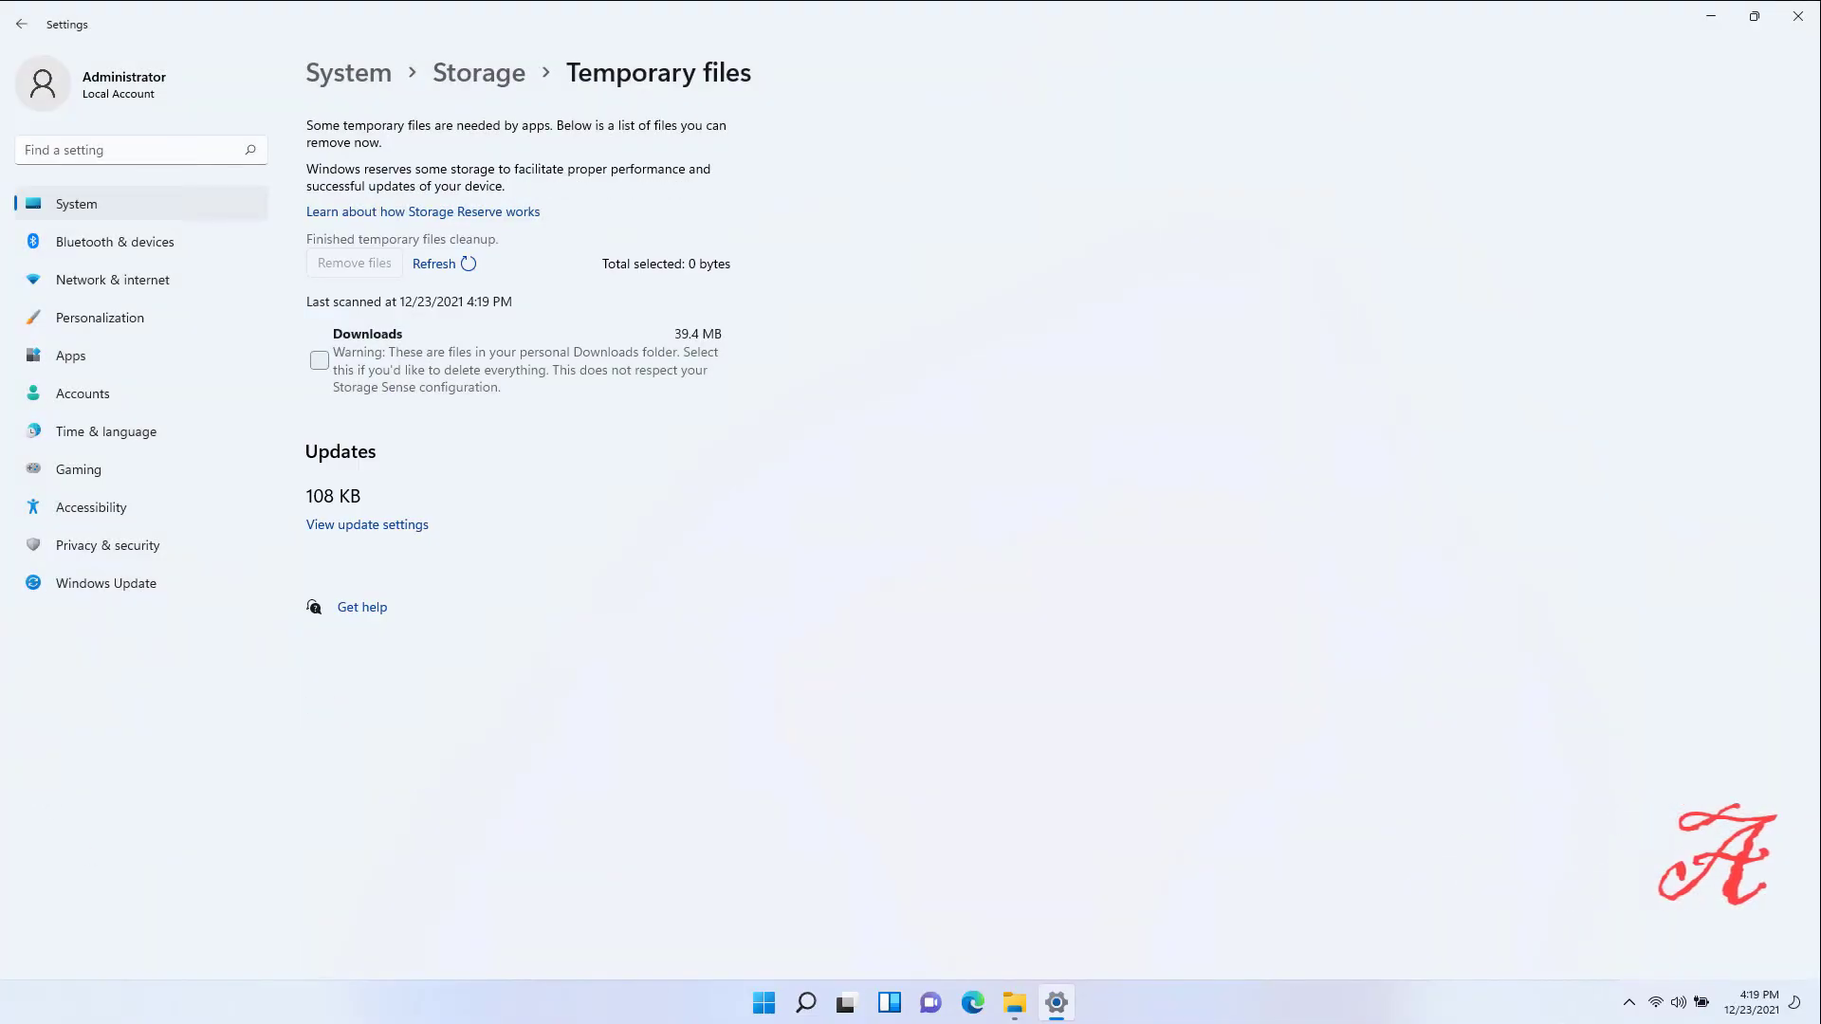